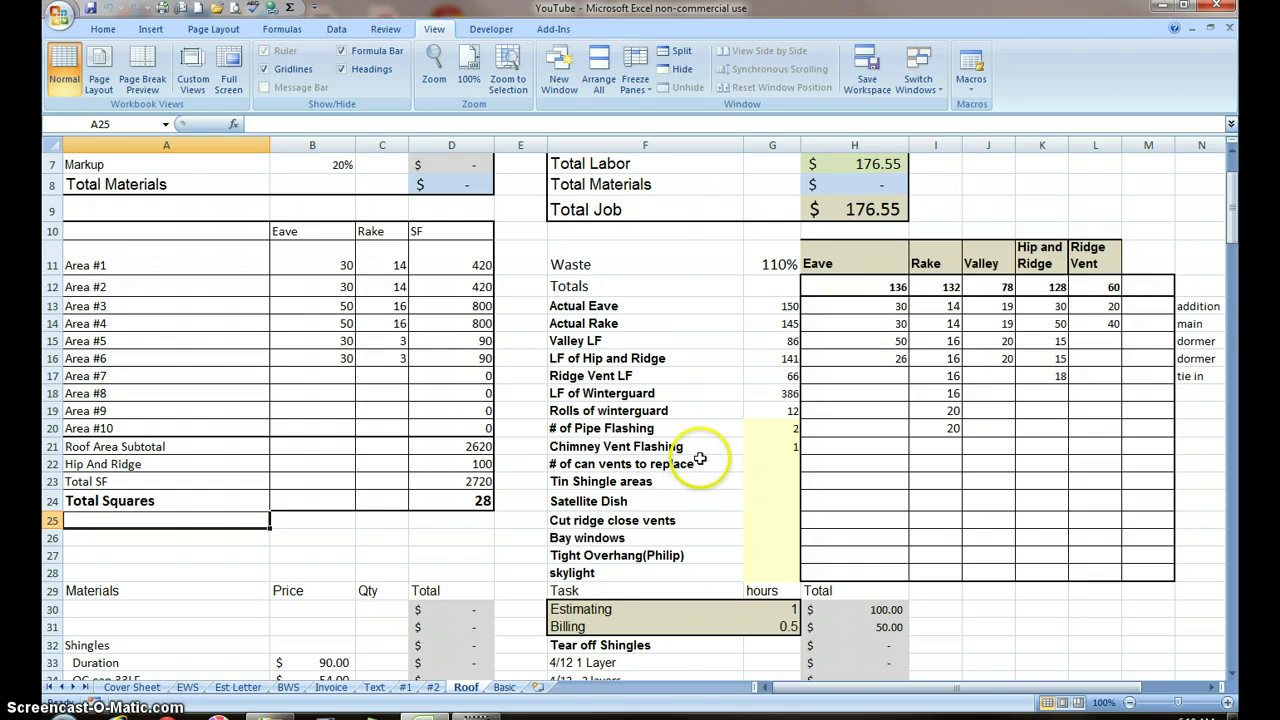
# Fill G23:G26 with counts 4 (Tin Shingle areas), then 1, 1 and 1.
pyautogui.click(774, 480)
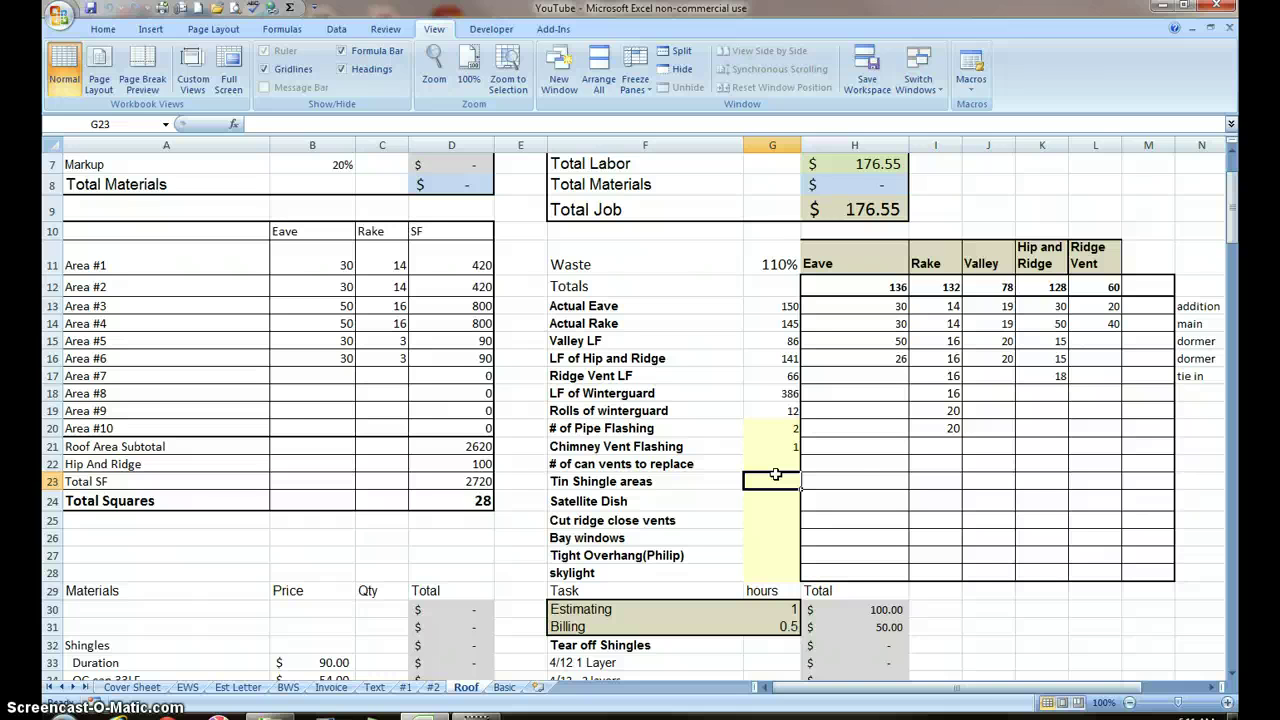
pyautogui.write('4')
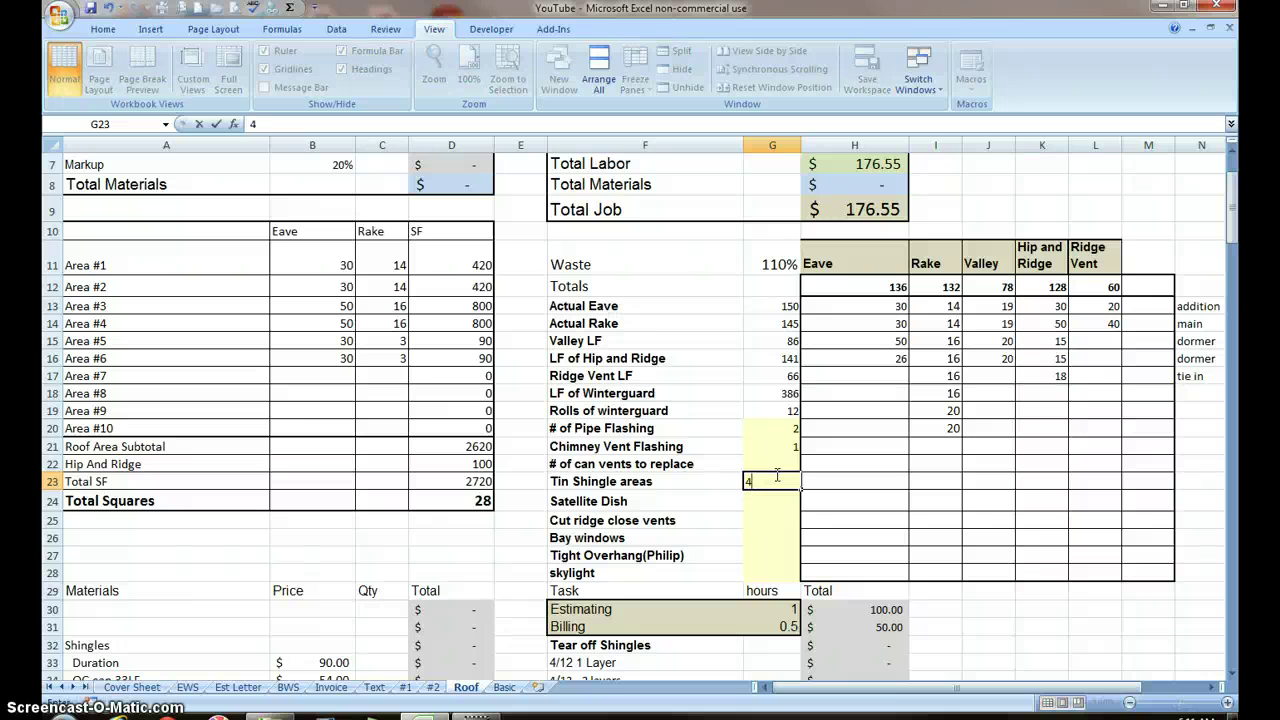
pyautogui.press('Return')
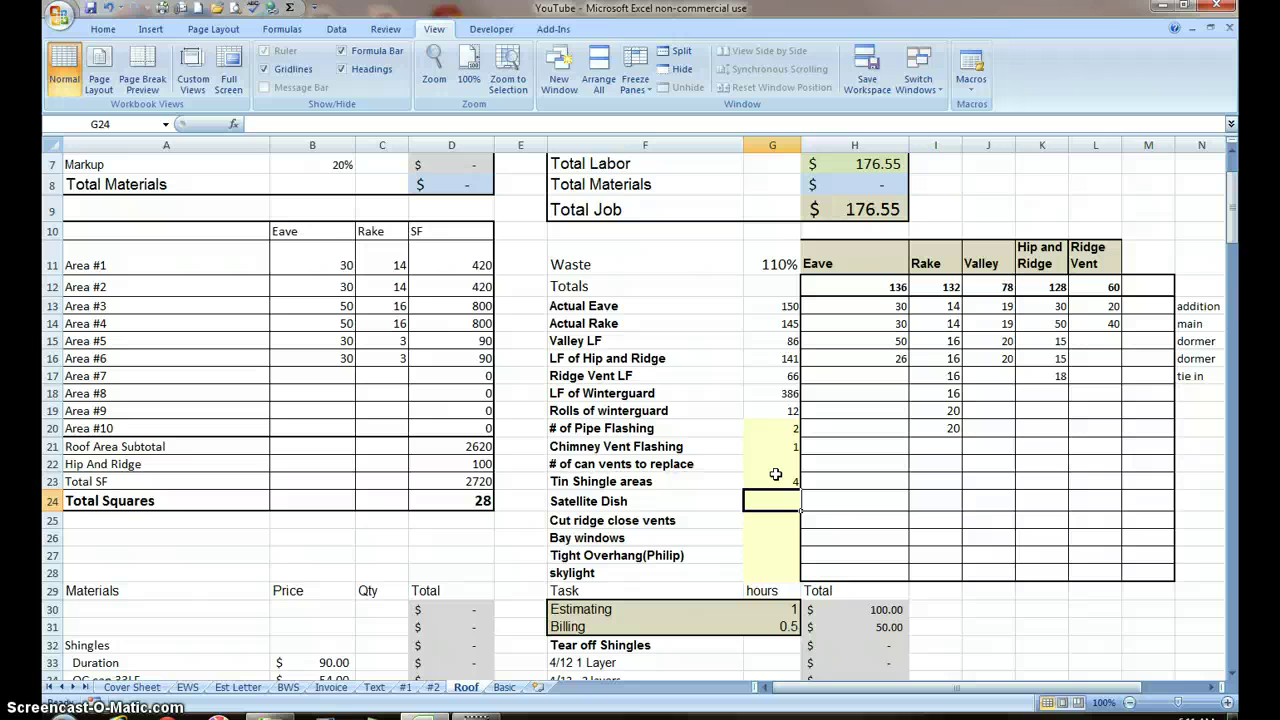
pyautogui.write('1')
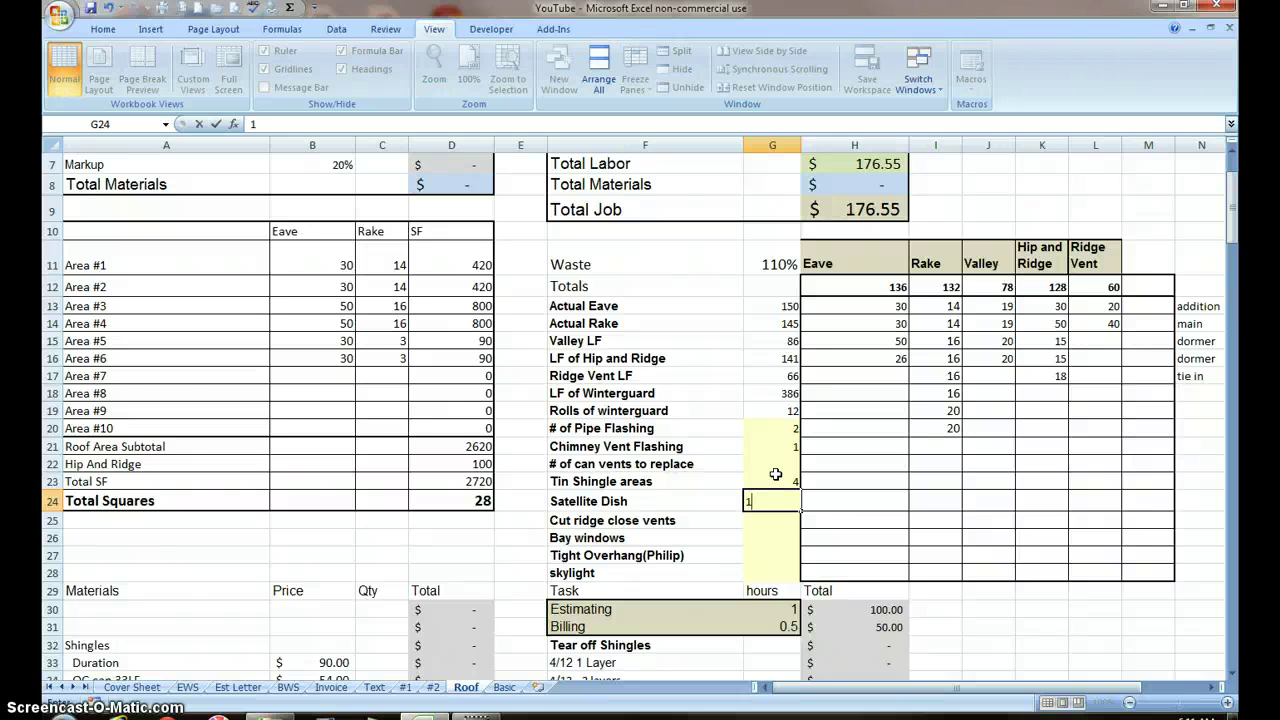
pyautogui.press('Return')
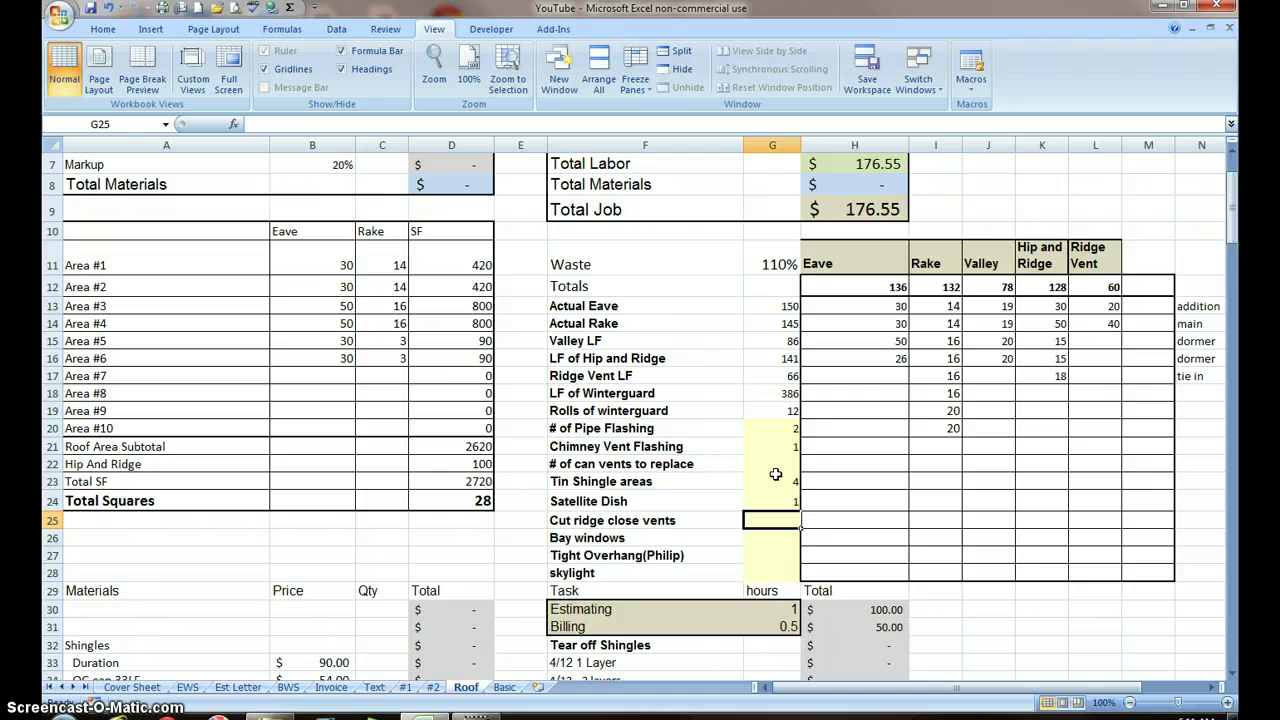
pyautogui.write('1')
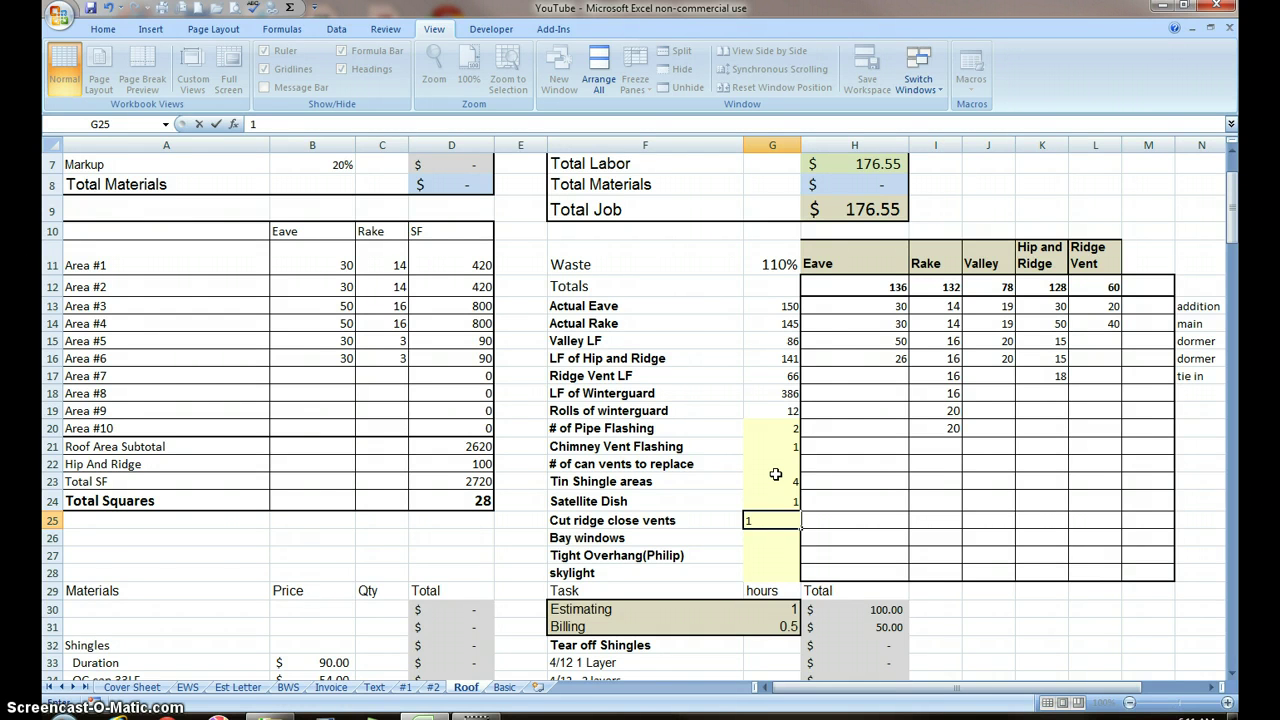
pyautogui.press('Return')
pyautogui.write('1')
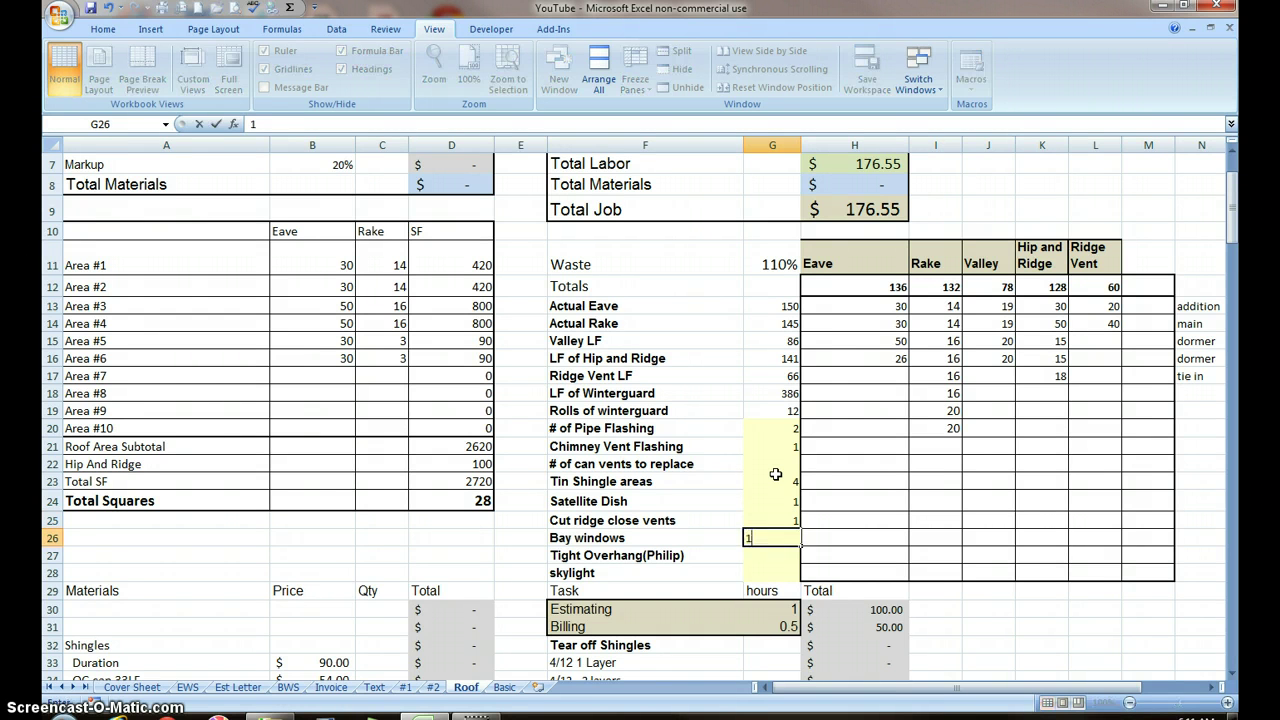
pyautogui.press('Return')
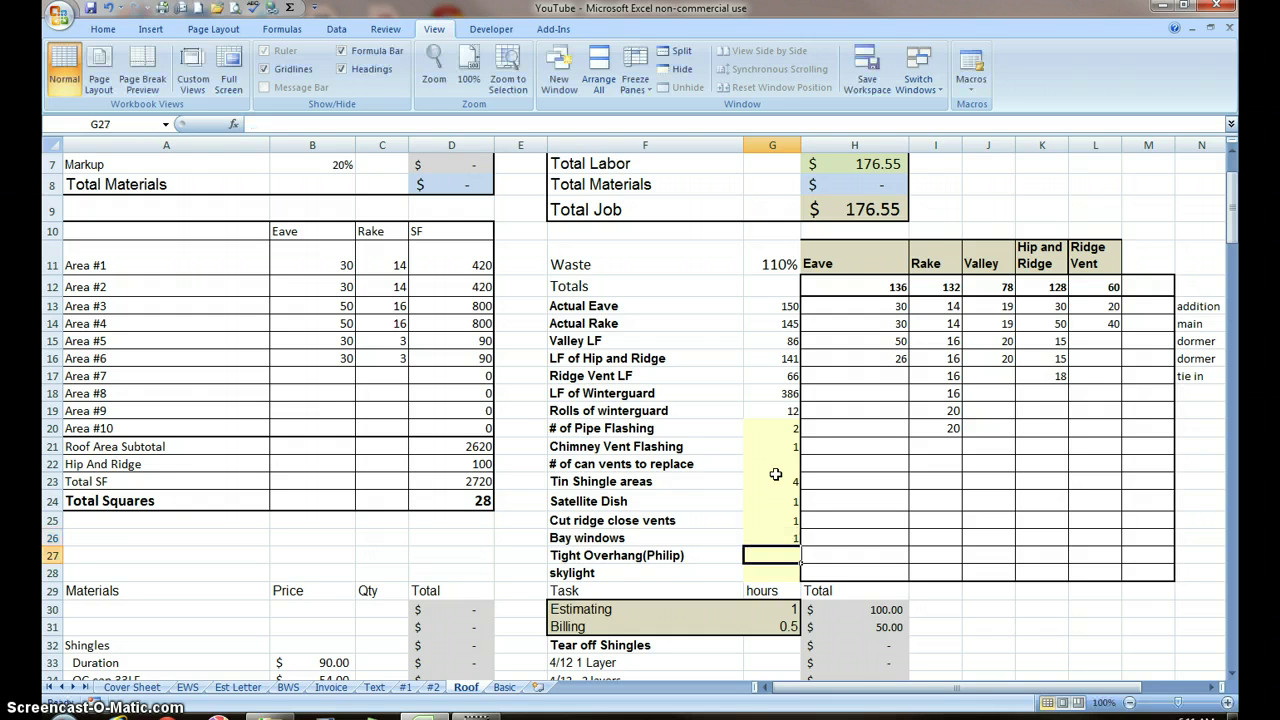
# Rename the tight overhang row label in F27 to 'Soffit to Roof'.
pyautogui.click(652, 558)
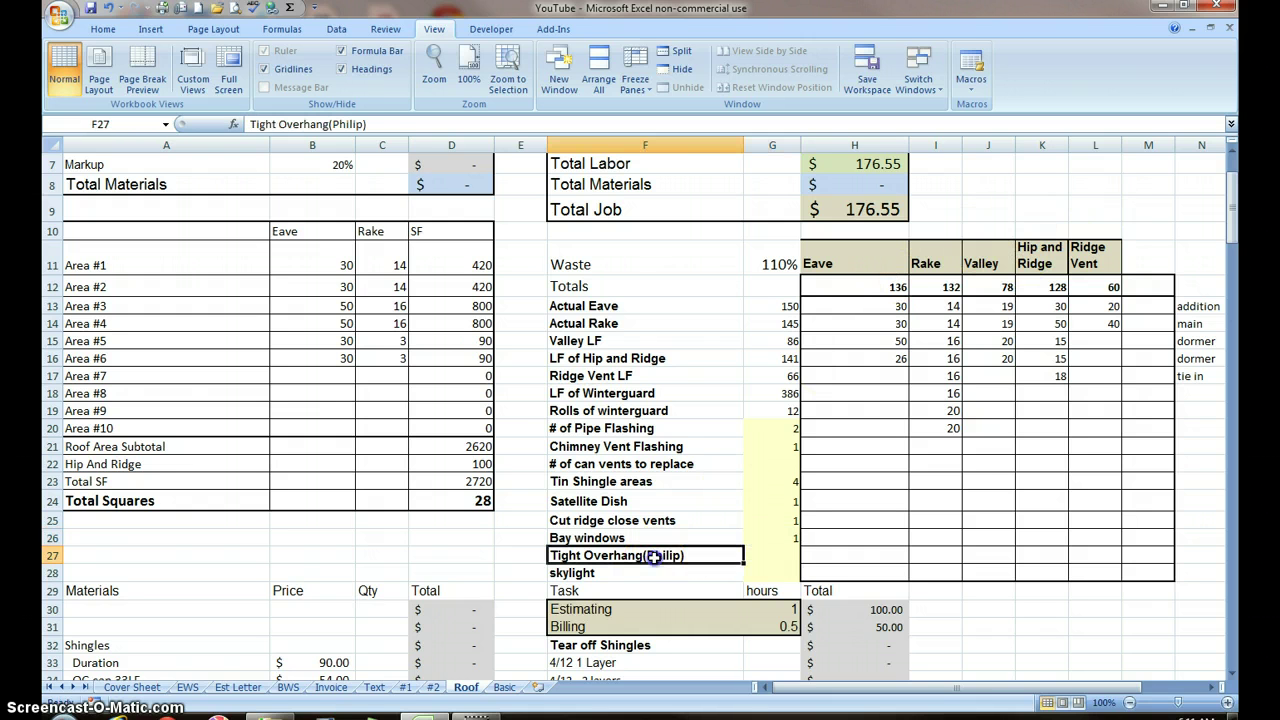
pyautogui.click(388, 124)
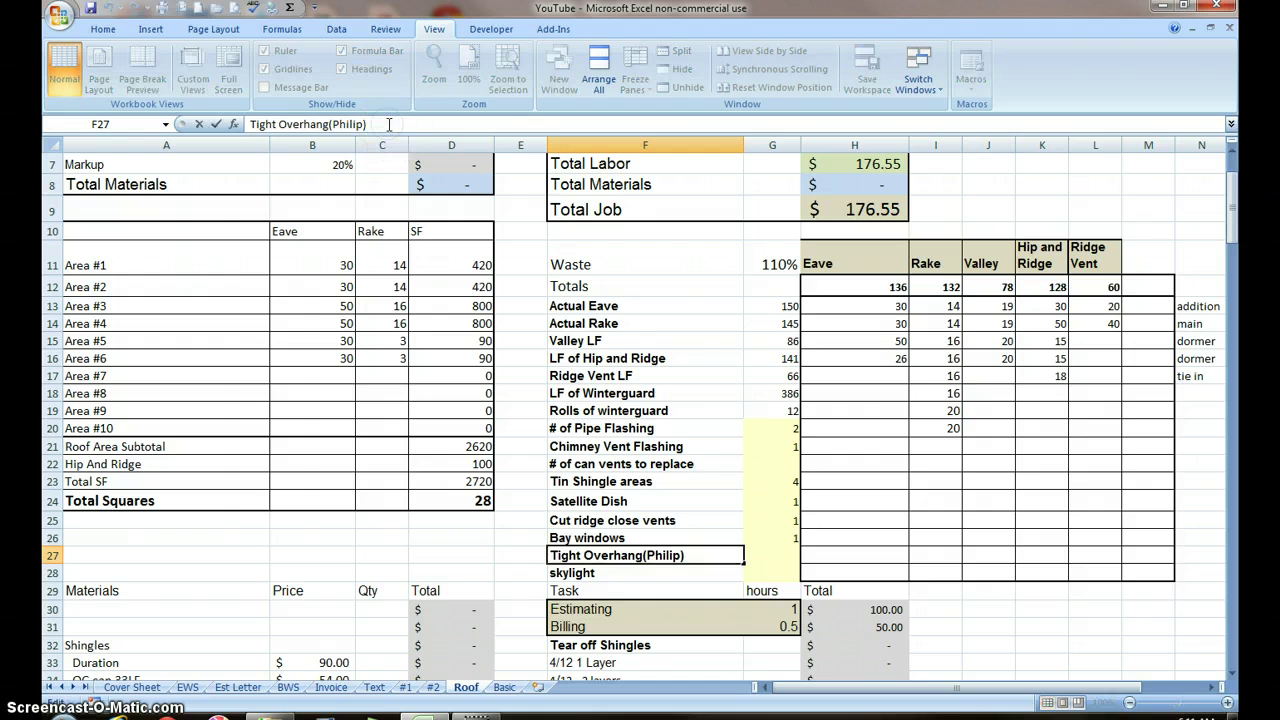
pyautogui.press('BackSpace')
pyautogui.press('BackSpace')
pyautogui.press('BackSpace')
pyautogui.press('BackSpace')
pyautogui.press('BackSpace')
pyautogui.press('BackSpace')
pyautogui.press('BackSpace')
pyautogui.press('BackSpace')
pyautogui.press('BackSpace')
pyautogui.press('BackSpace')
pyautogui.press('BackSpace')
pyautogui.press('BackSpace')
pyautogui.press('BackSpace')
pyautogui.press('BackSpace')
pyautogui.press('BackSpace')
pyautogui.press('BackSpace')
pyautogui.press('BackSpace')
pyautogui.press('BackSpace')
pyautogui.press('BackSpace')
pyautogui.press('BackSpace')
pyautogui.press('BackSpace')
pyautogui.press('BackSpace')
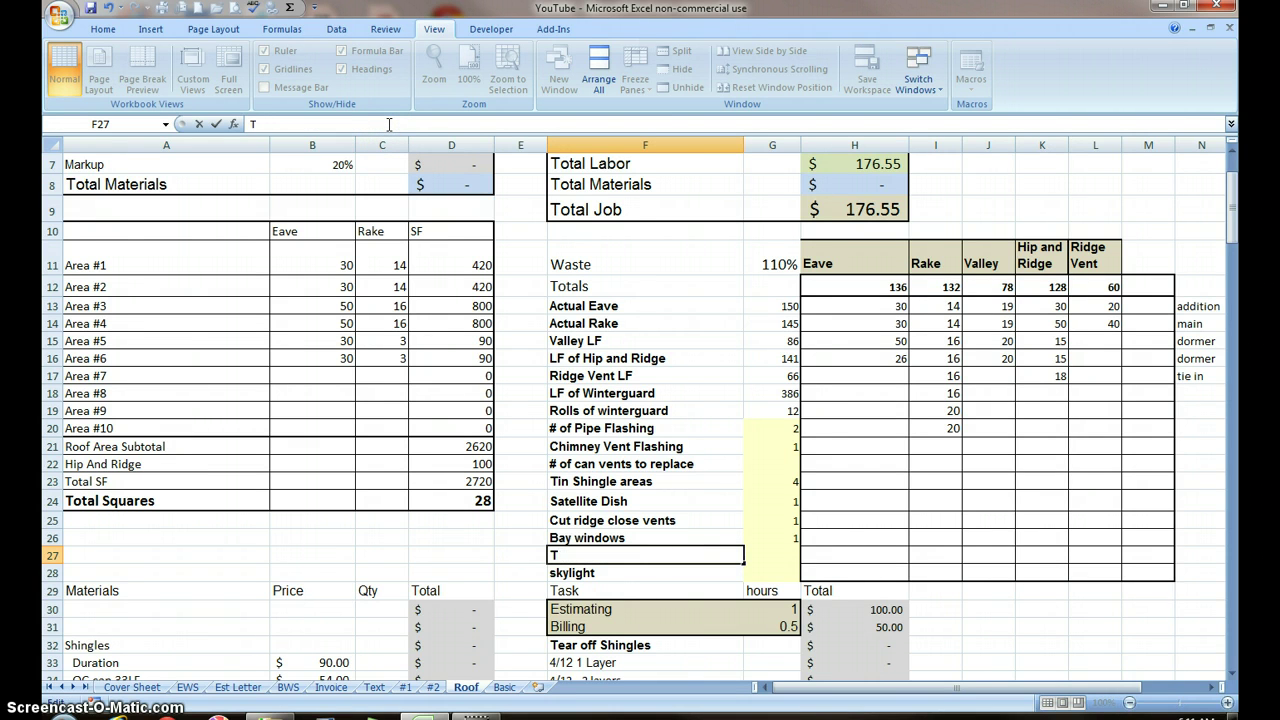
pyautogui.write('Soffit to Roof')
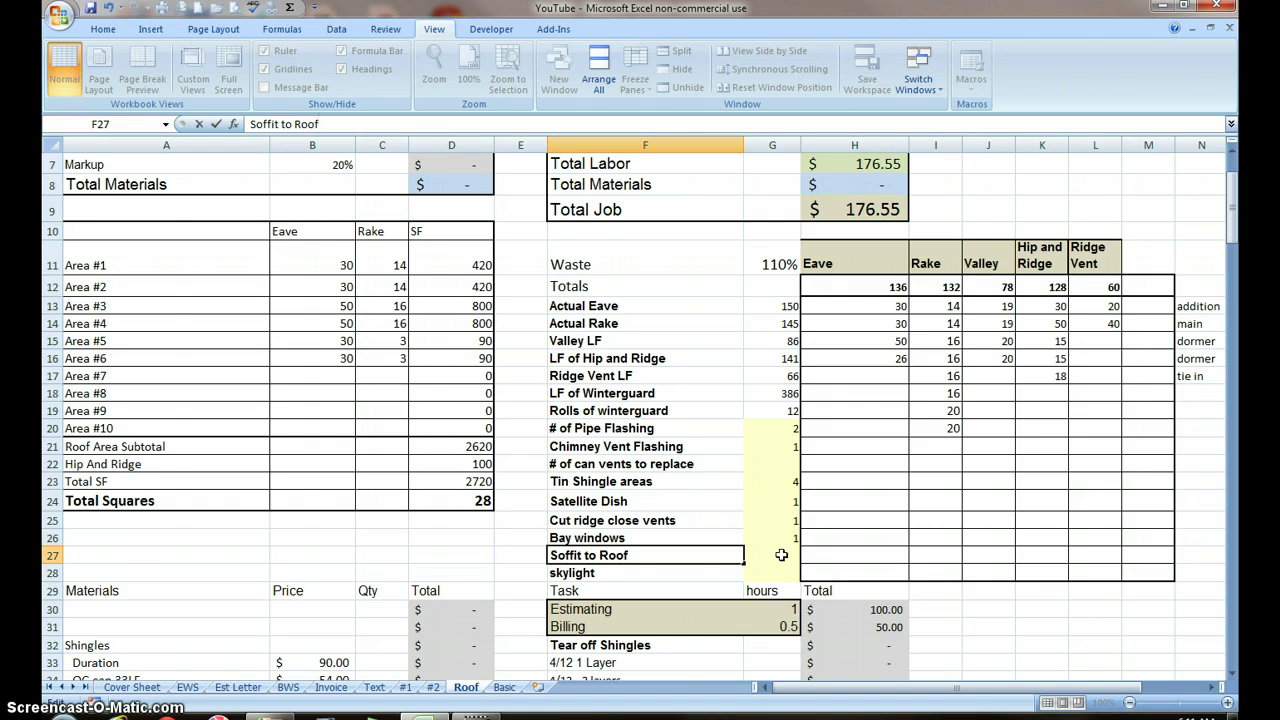
pyautogui.click(781, 555)
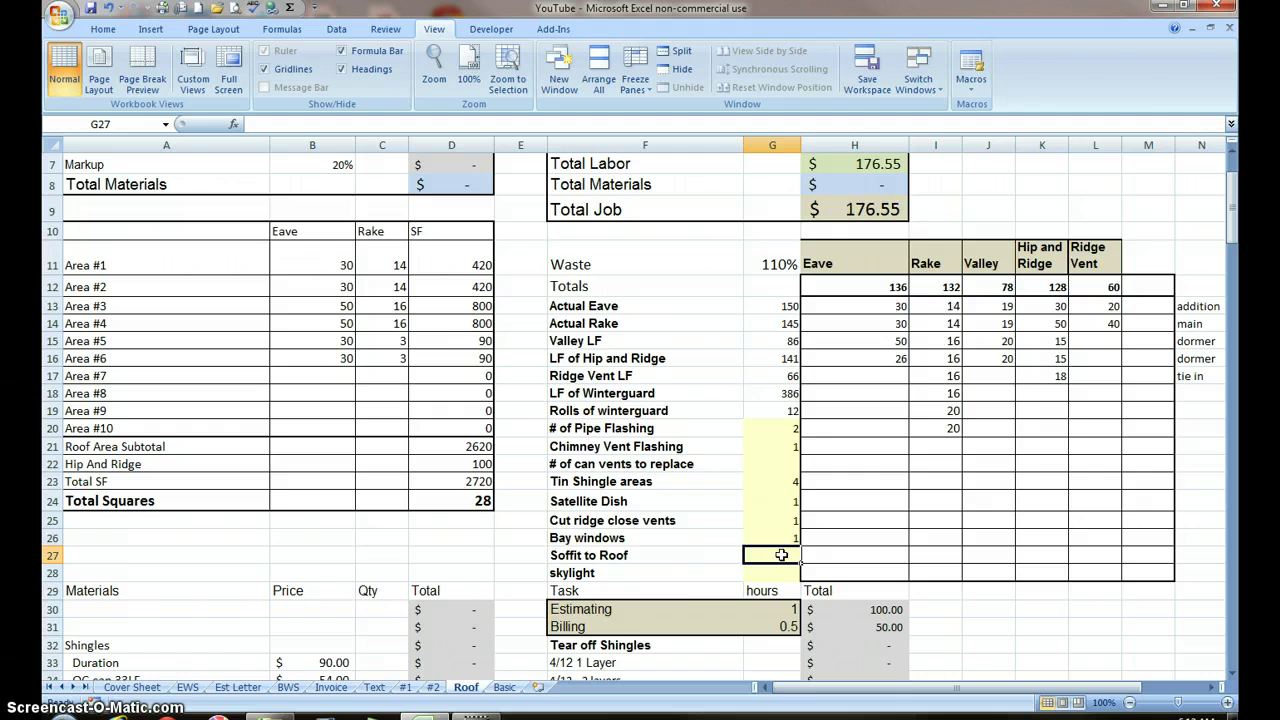
# Enter a count of 1 for Soffit to Roof in G27 and skylight in G28.
pyautogui.write('1')
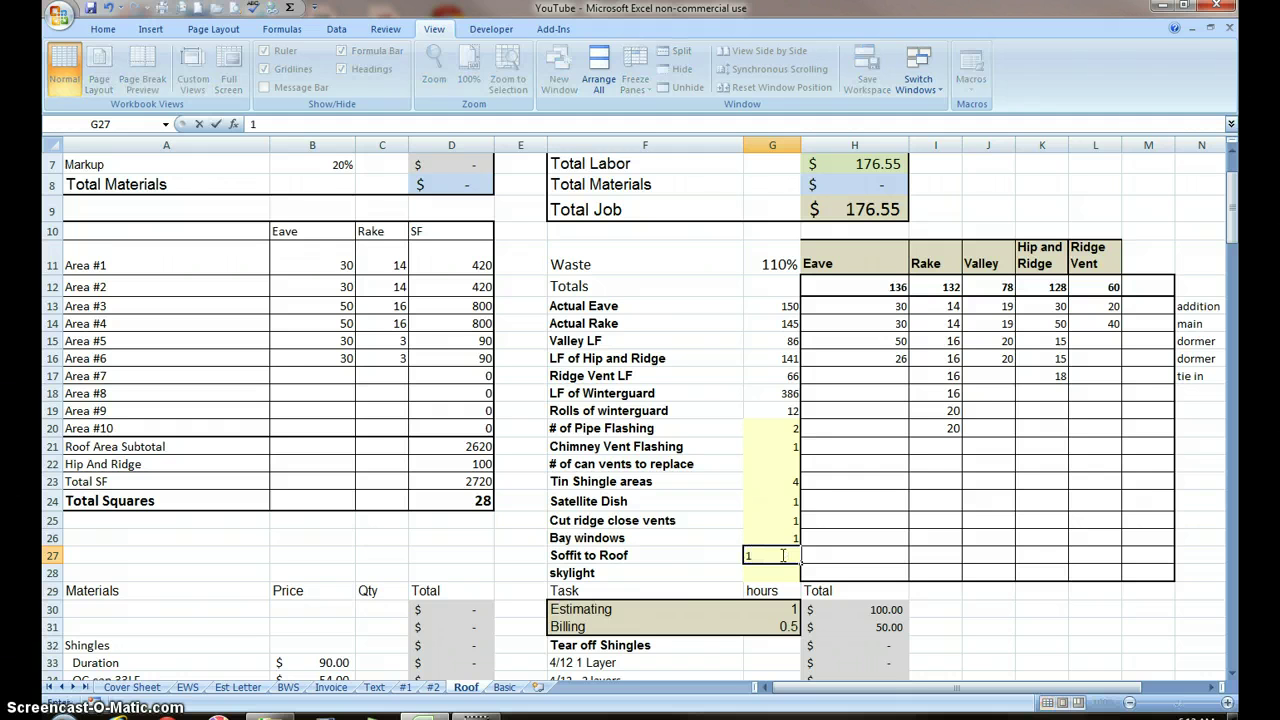
pyautogui.press('Return')
pyautogui.write('1')
pyautogui.press('Return')
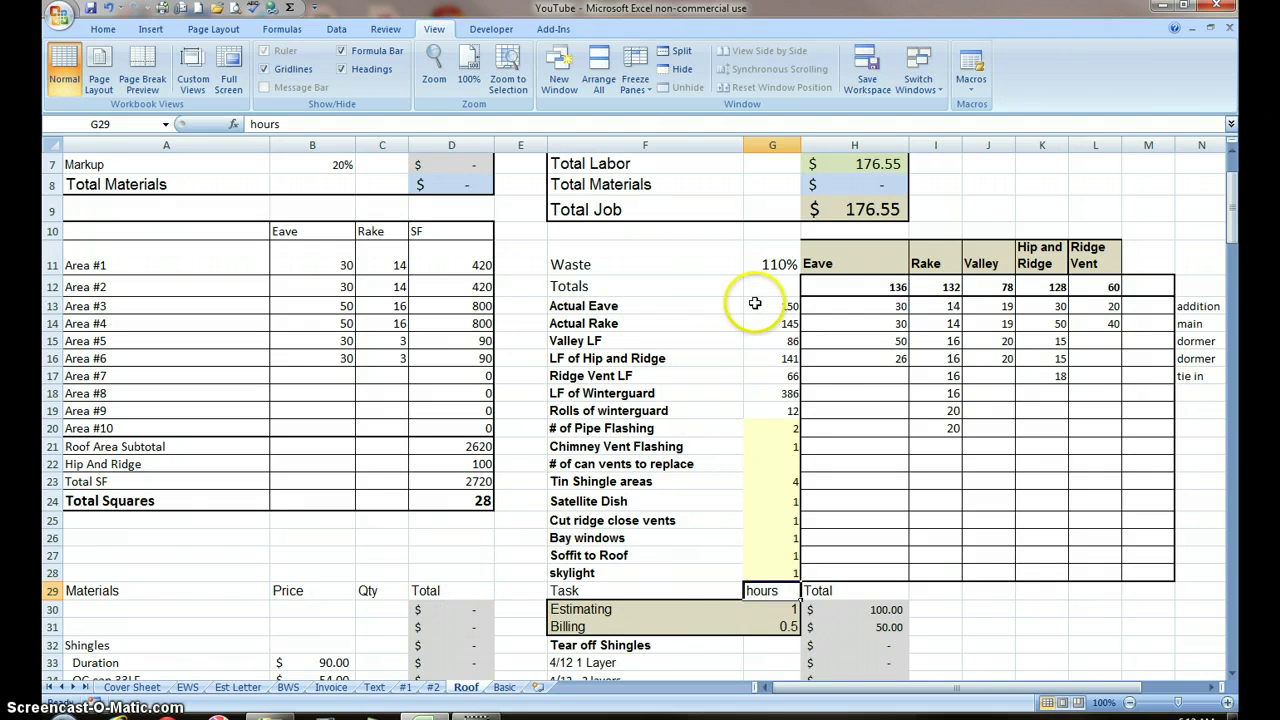
# Apply All Borders to the quantity range G13:G28.
pyautogui.moveTo(756, 305); pyautogui.dragTo(783, 575)
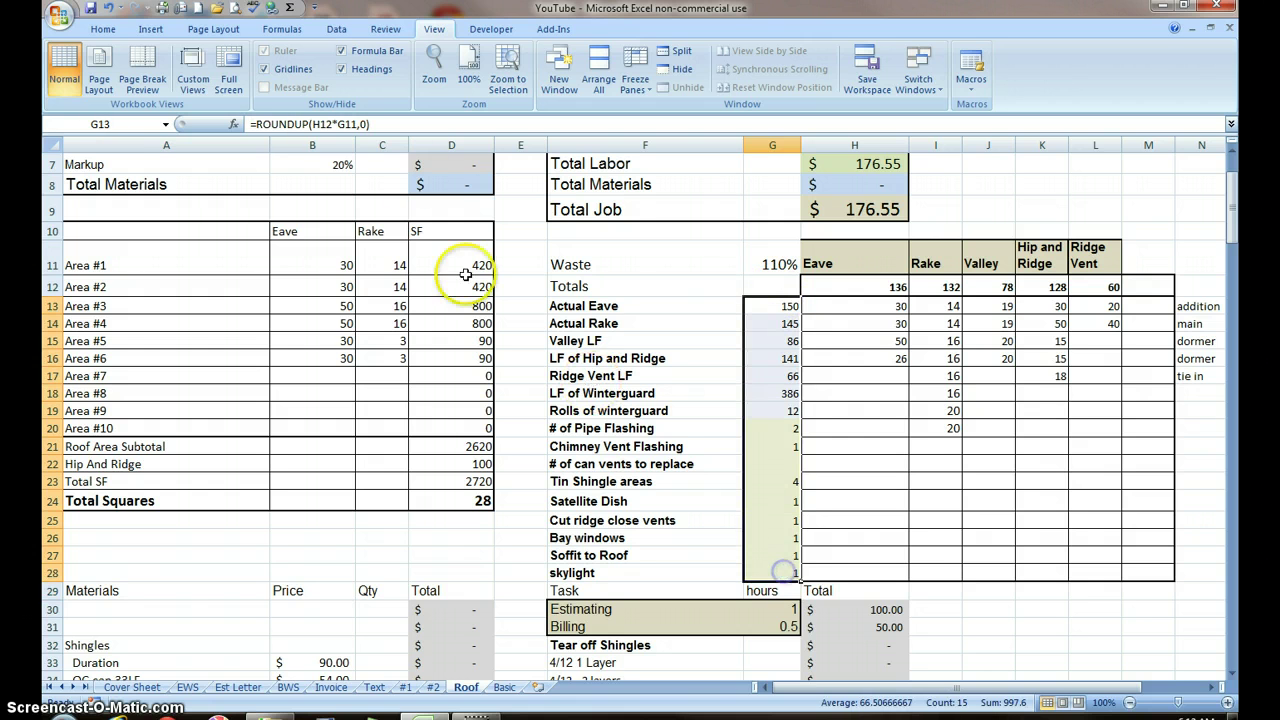
pyautogui.click(100, 29)
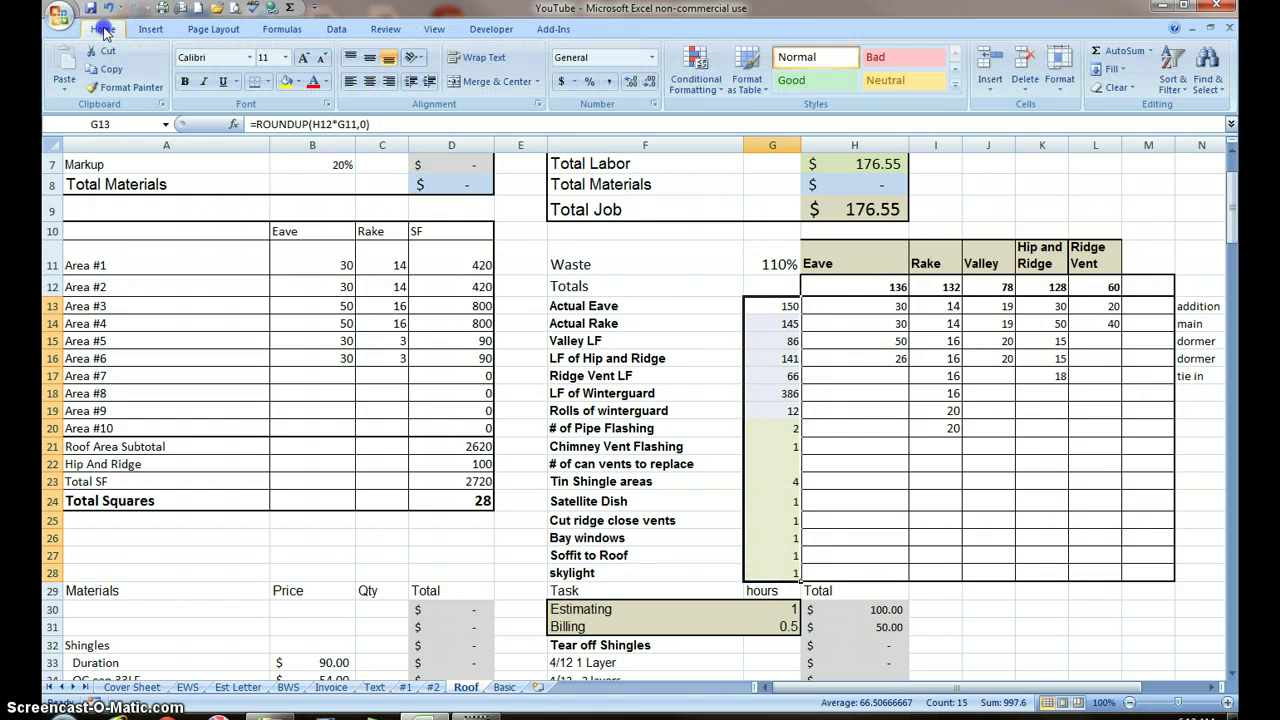
pyautogui.click(268, 82)
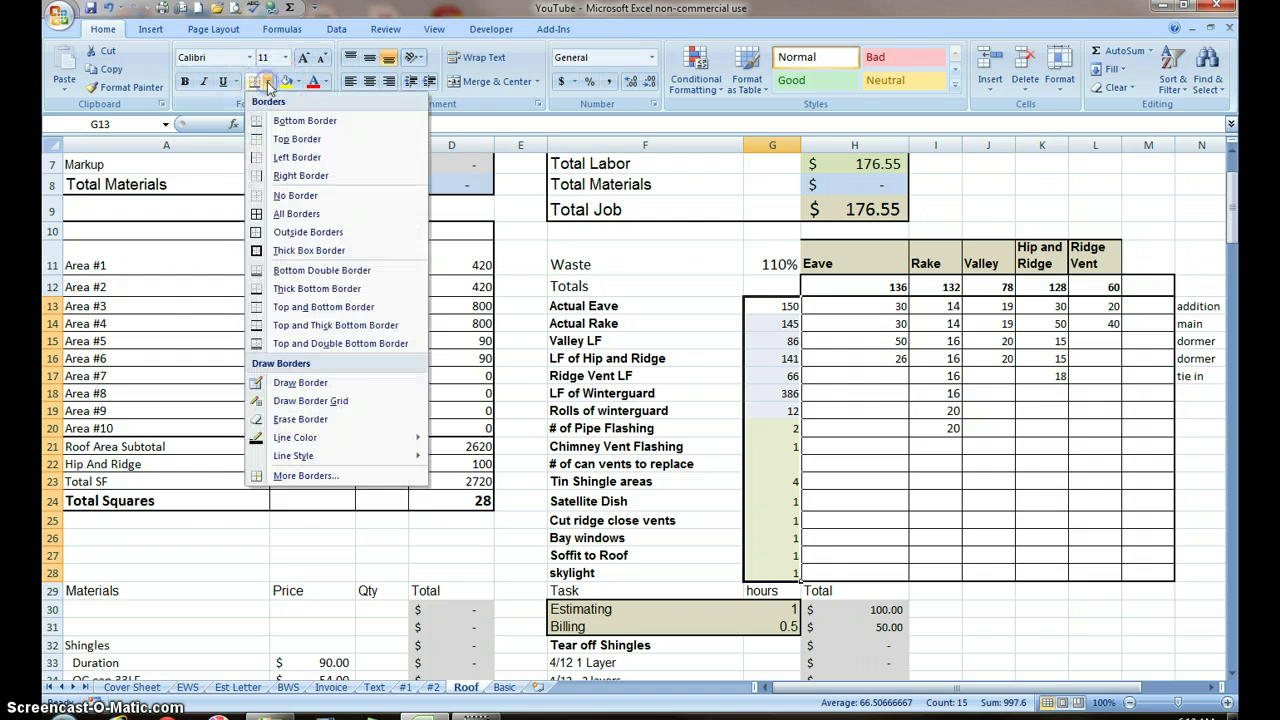
pyautogui.click(274, 213)
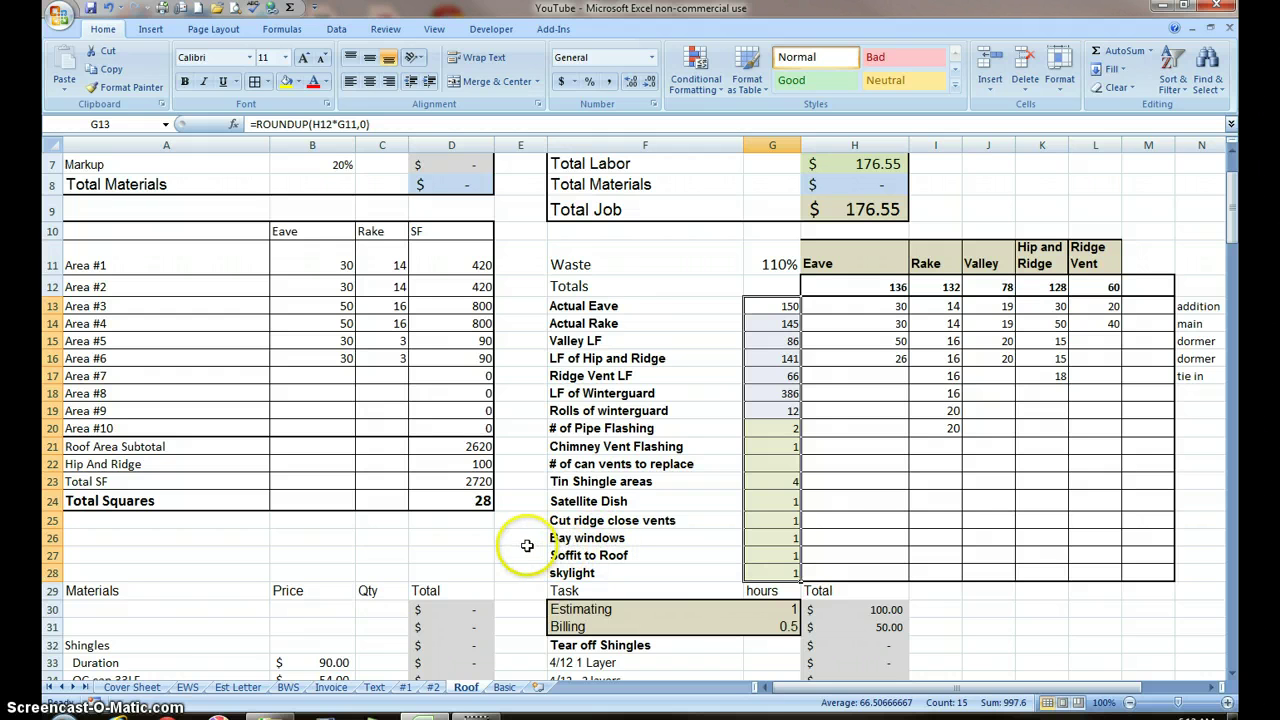
pyautogui.scroll(-5, 566, 520)
pyautogui.scroll(7, 566, 520)
pyautogui.scroll(-4, 566, 520)
pyautogui.scroll(-11, 566, 520)
pyautogui.scroll(7, 567, 521)
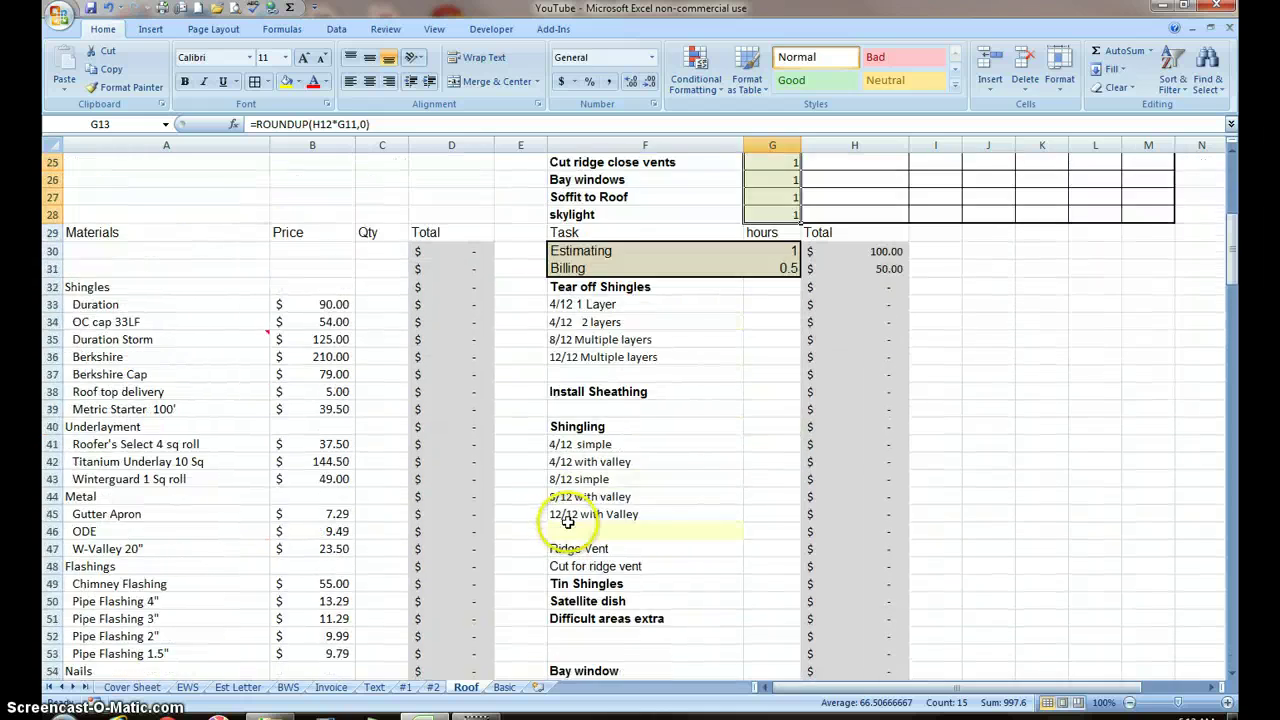
pyautogui.scroll(8, 567, 521)
pyautogui.scroll(-1, 567, 521)
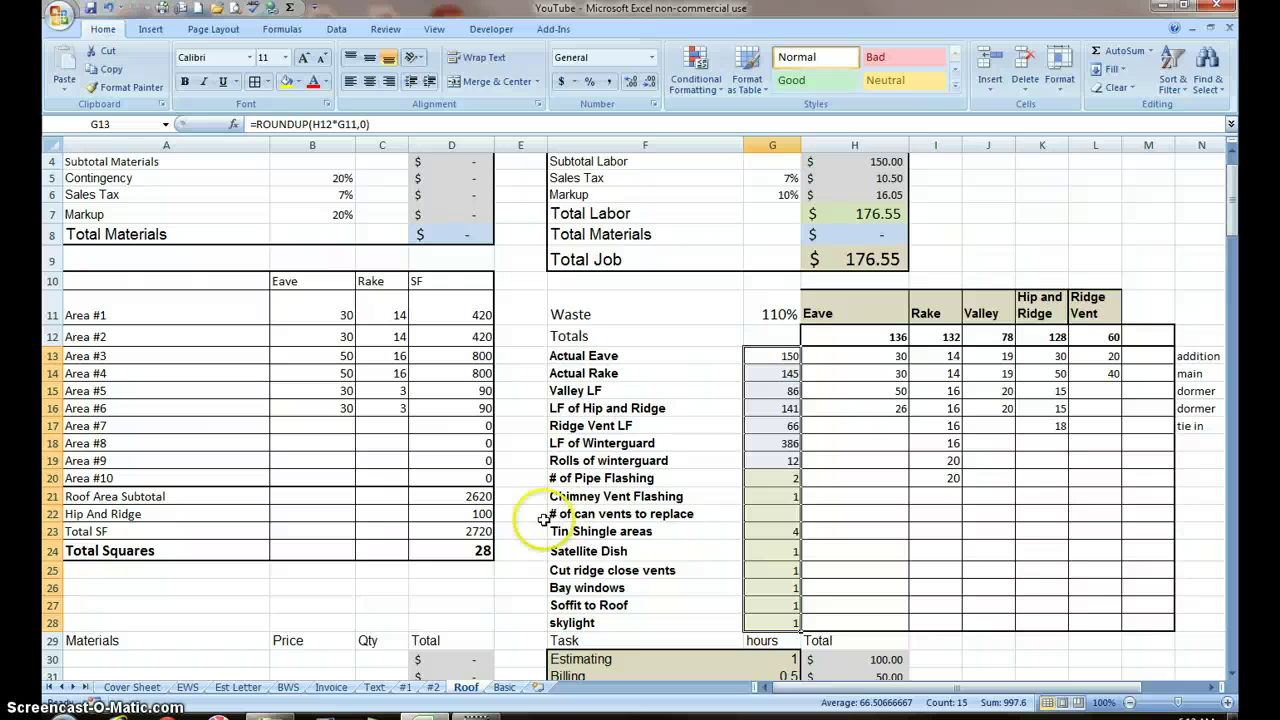
# Freeze panes at A25 so rows 1–24 stay fixed while the materials list scrolls.
pyautogui.click(213, 575)
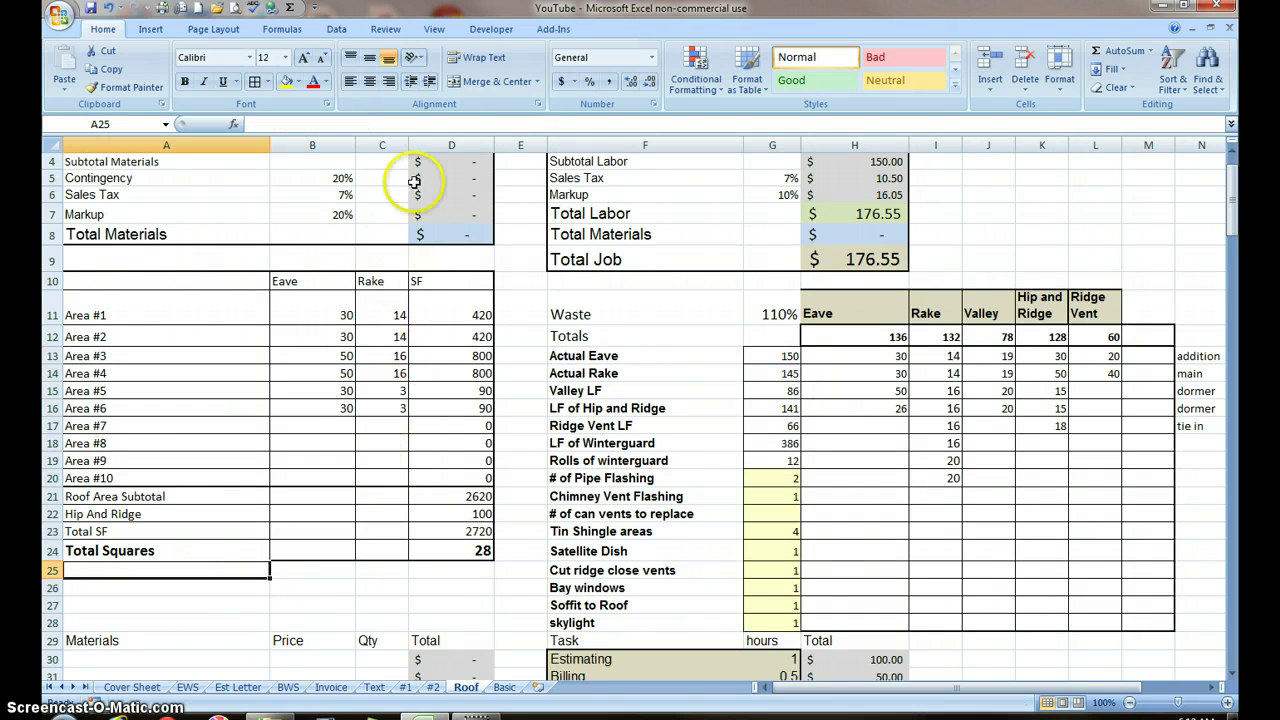
pyautogui.click(434, 29)
pyautogui.click(645, 80)
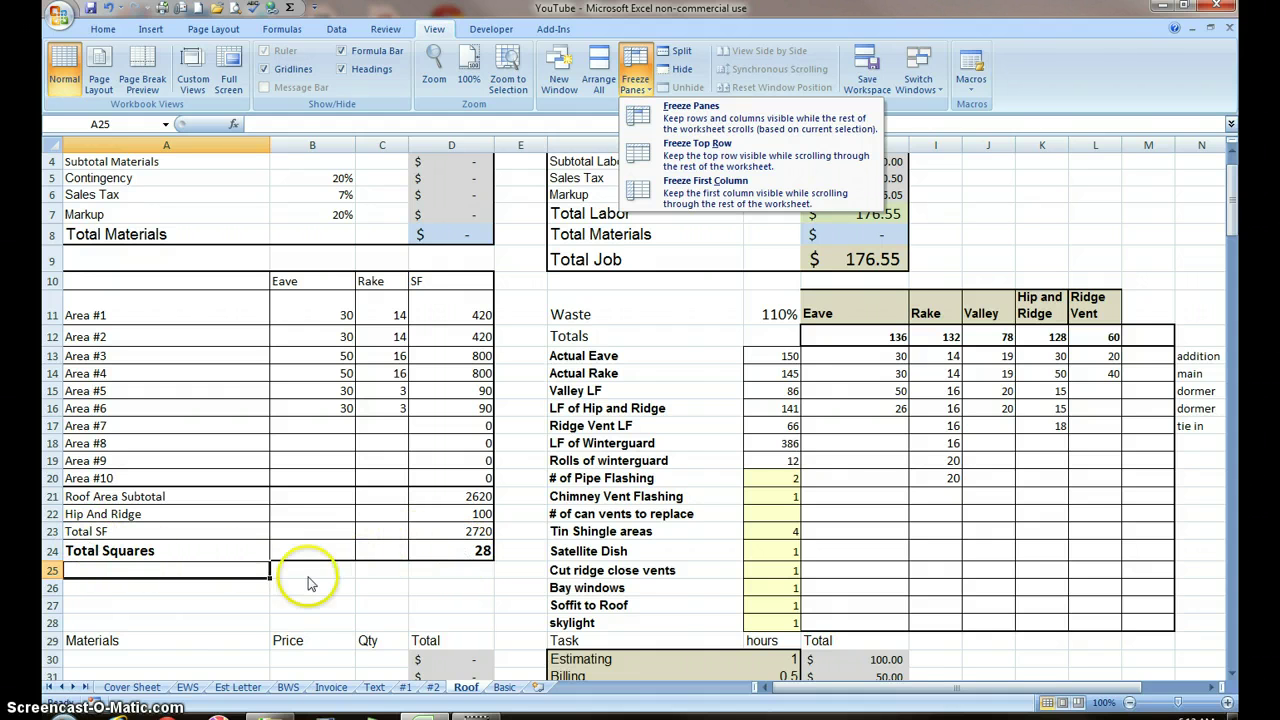
pyautogui.click(690, 107)
pyautogui.scroll(-5, 428, 567)
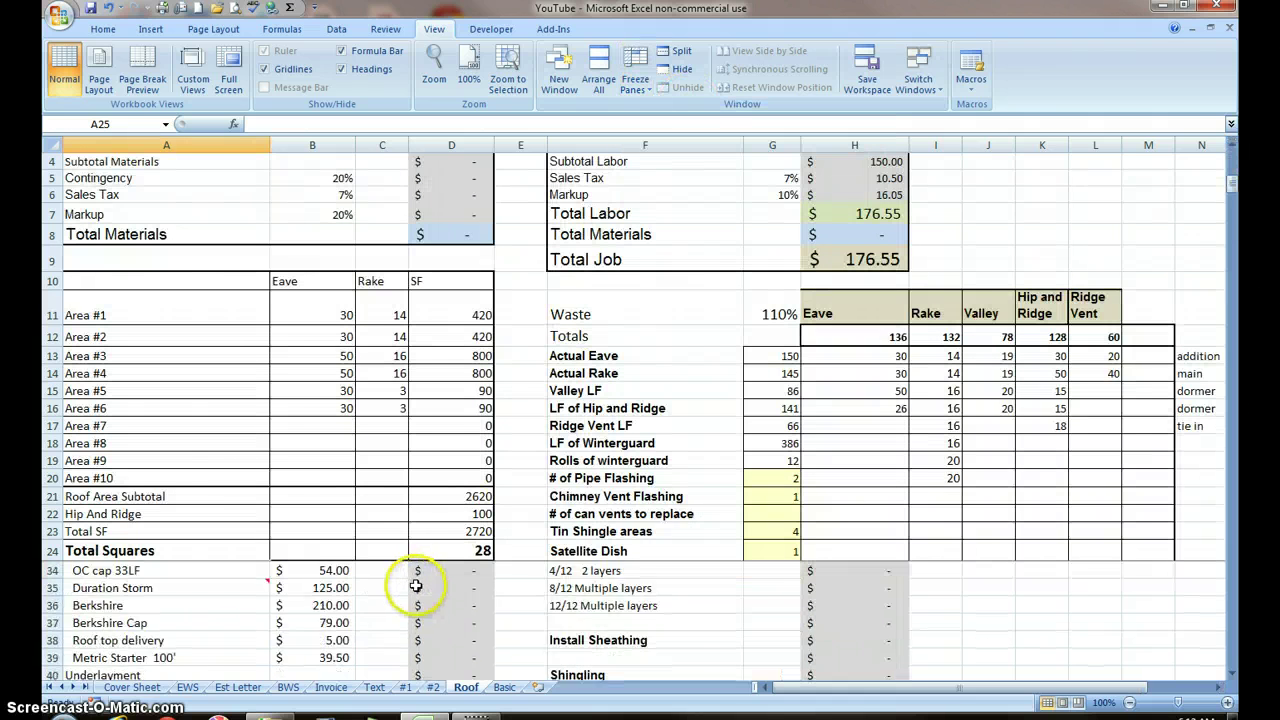
pyautogui.scroll(5, 430, 560)
pyautogui.scroll(-2, 436, 553)
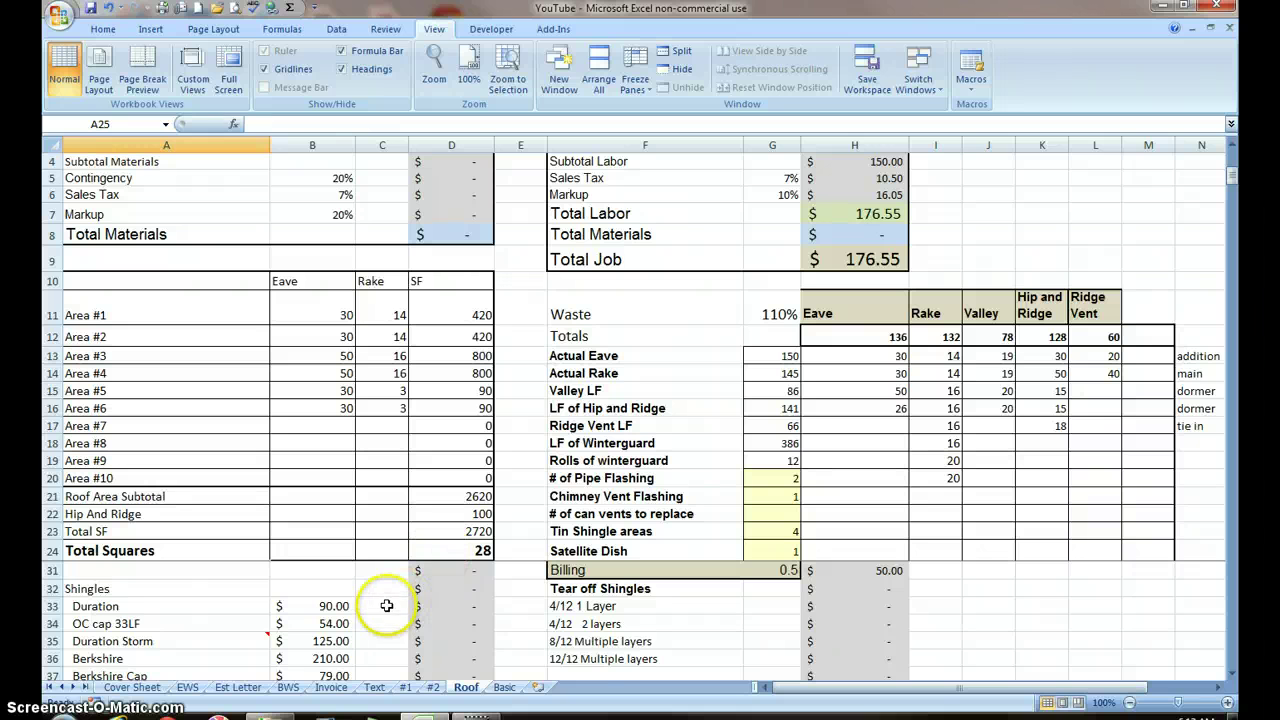
pyautogui.scroll(-1, 388, 602)
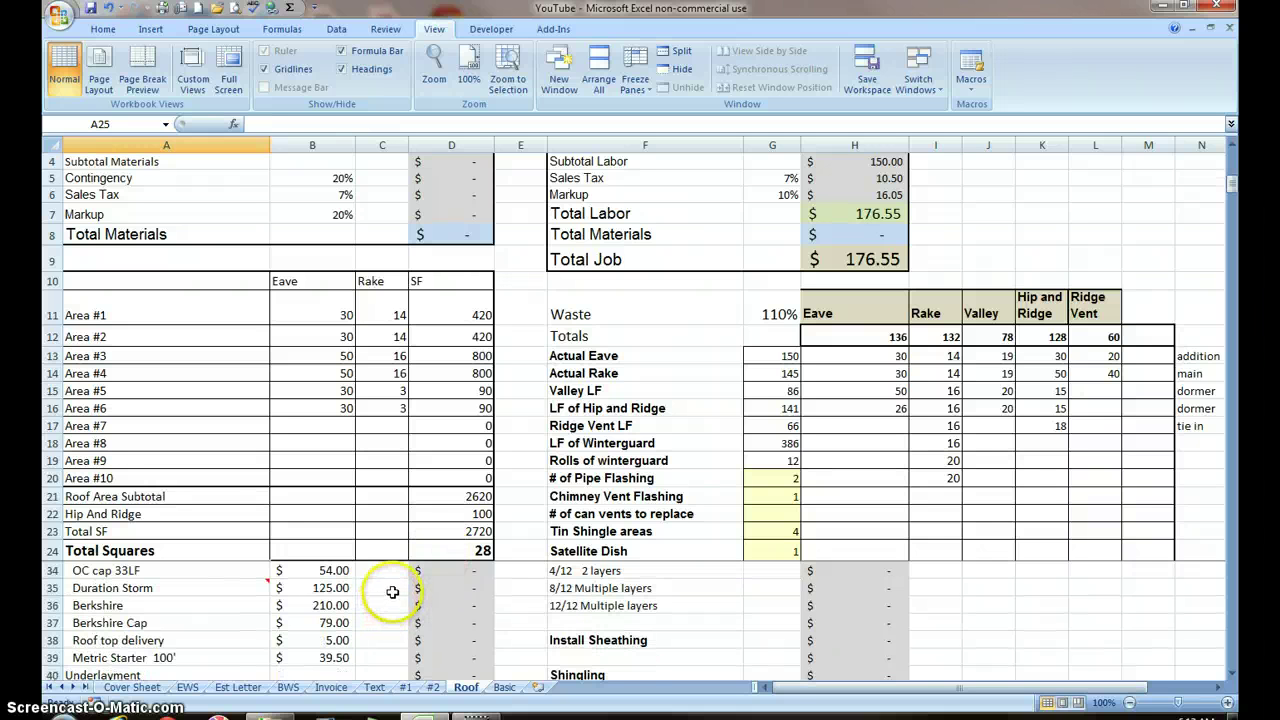
pyautogui.scroll(1, 390, 598)
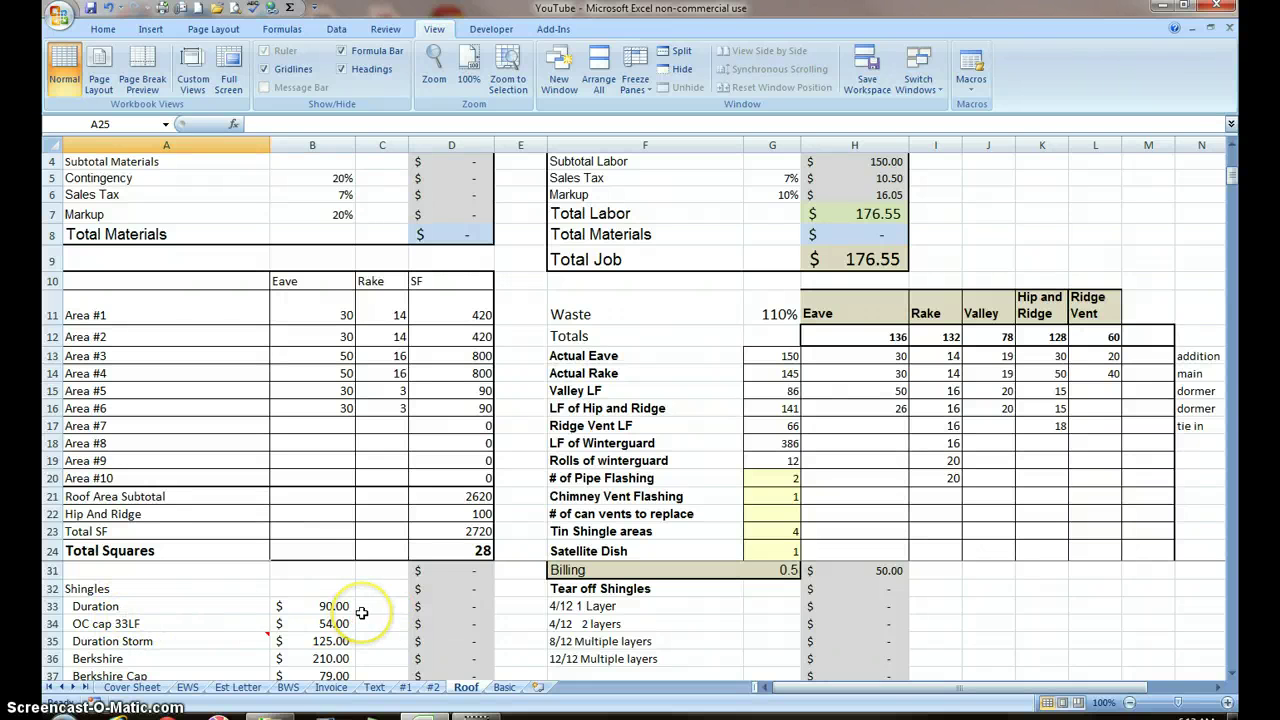
# Enter =ROUNDUP(D21/100,0) in C33 so the Duration shingle quantity shows 27.
pyautogui.click(381, 606)
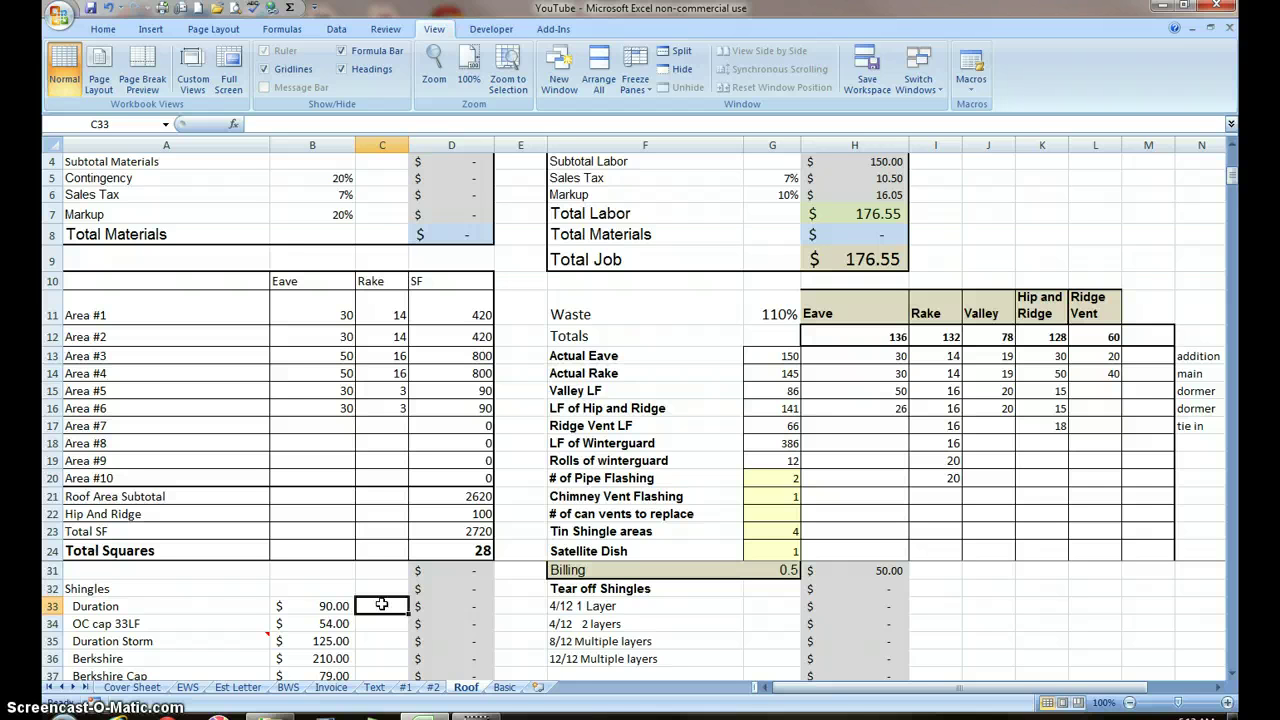
pyautogui.write('=')
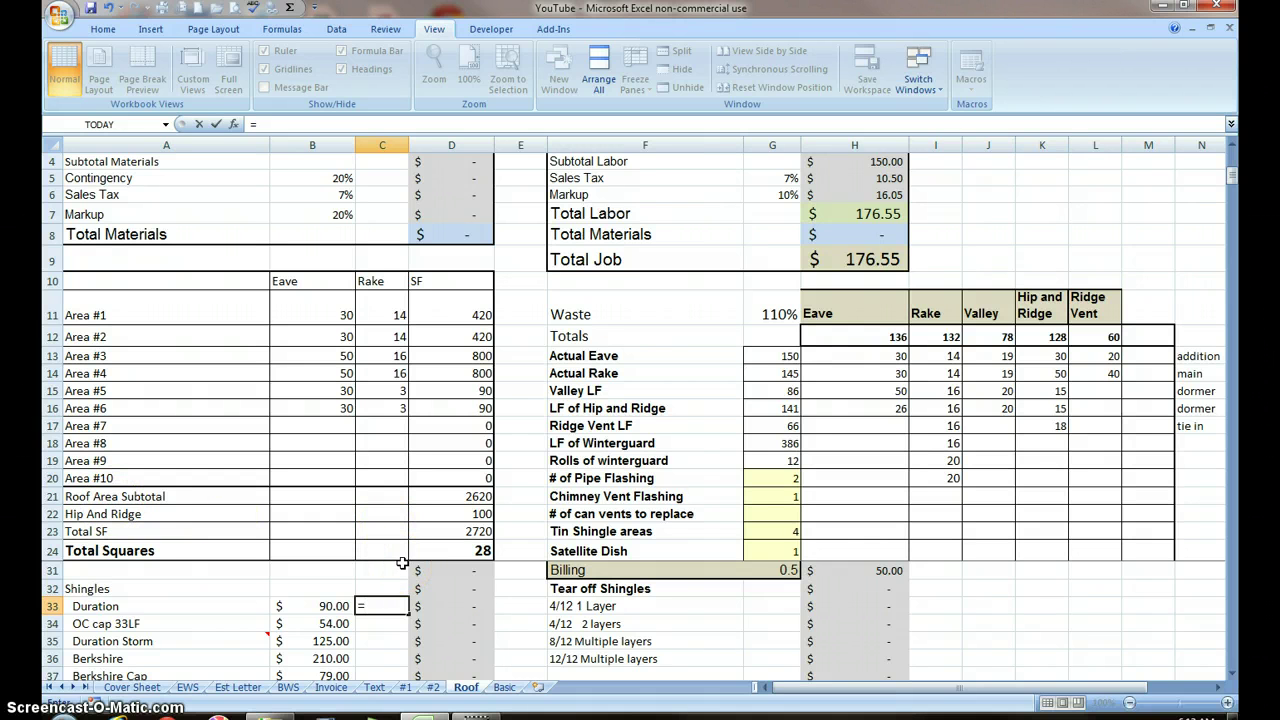
pyautogui.write('roundu')
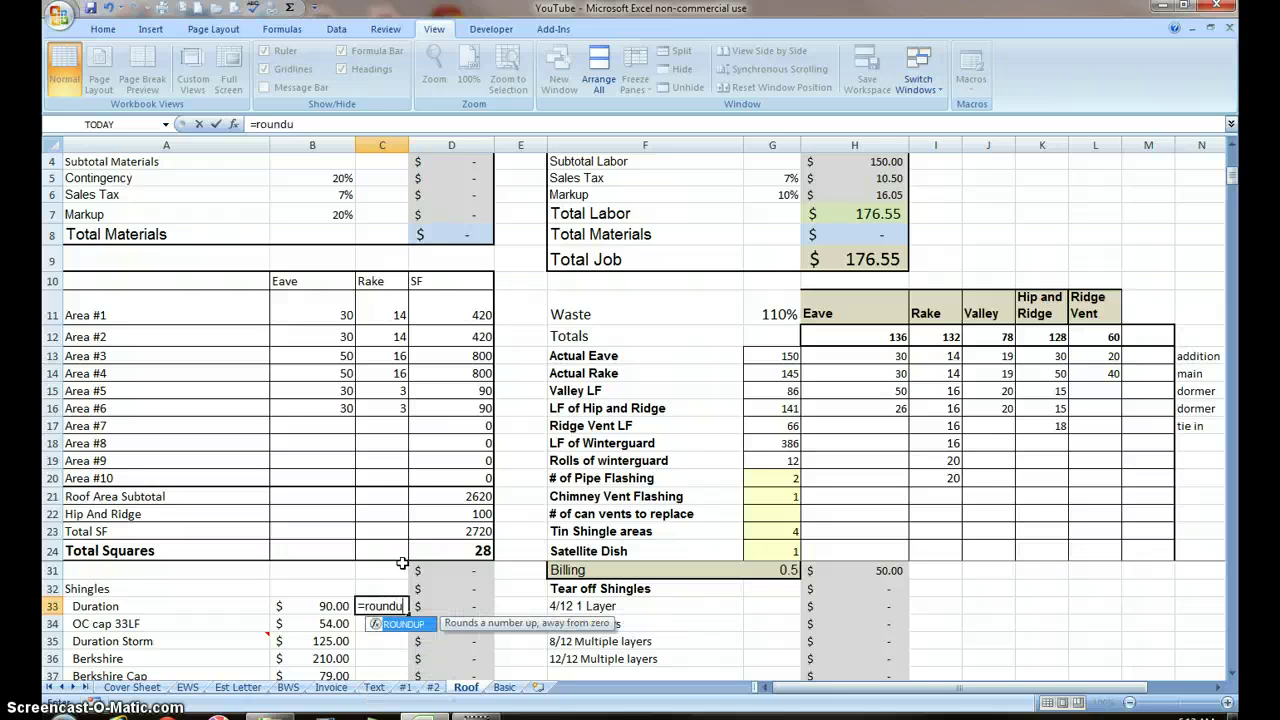
pyautogui.press('Tab')
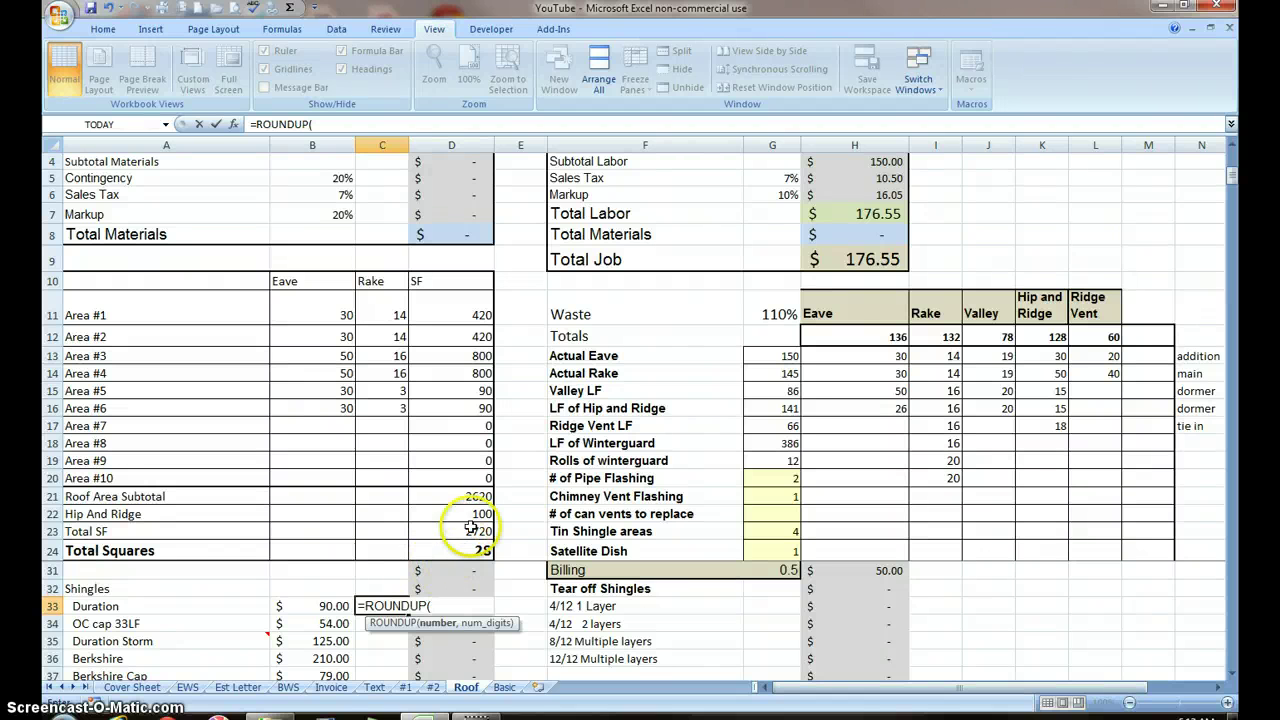
pyautogui.click(488, 496)
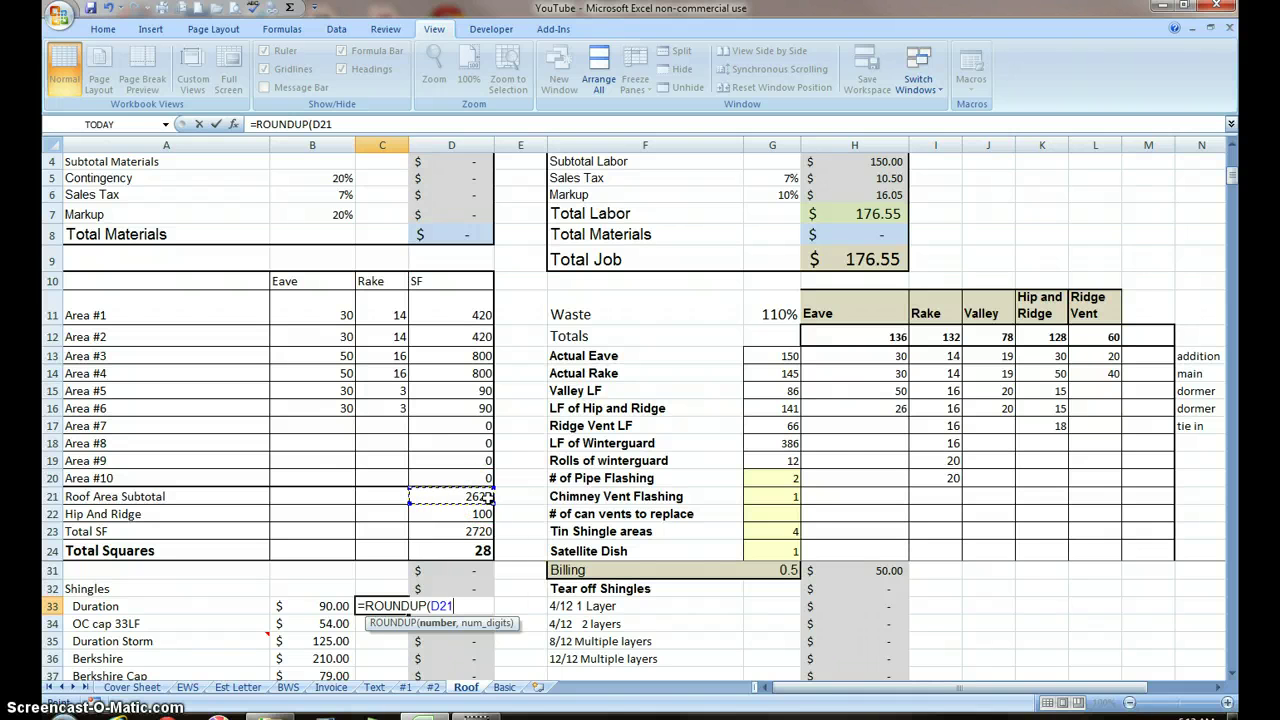
pyautogui.write('/100,')
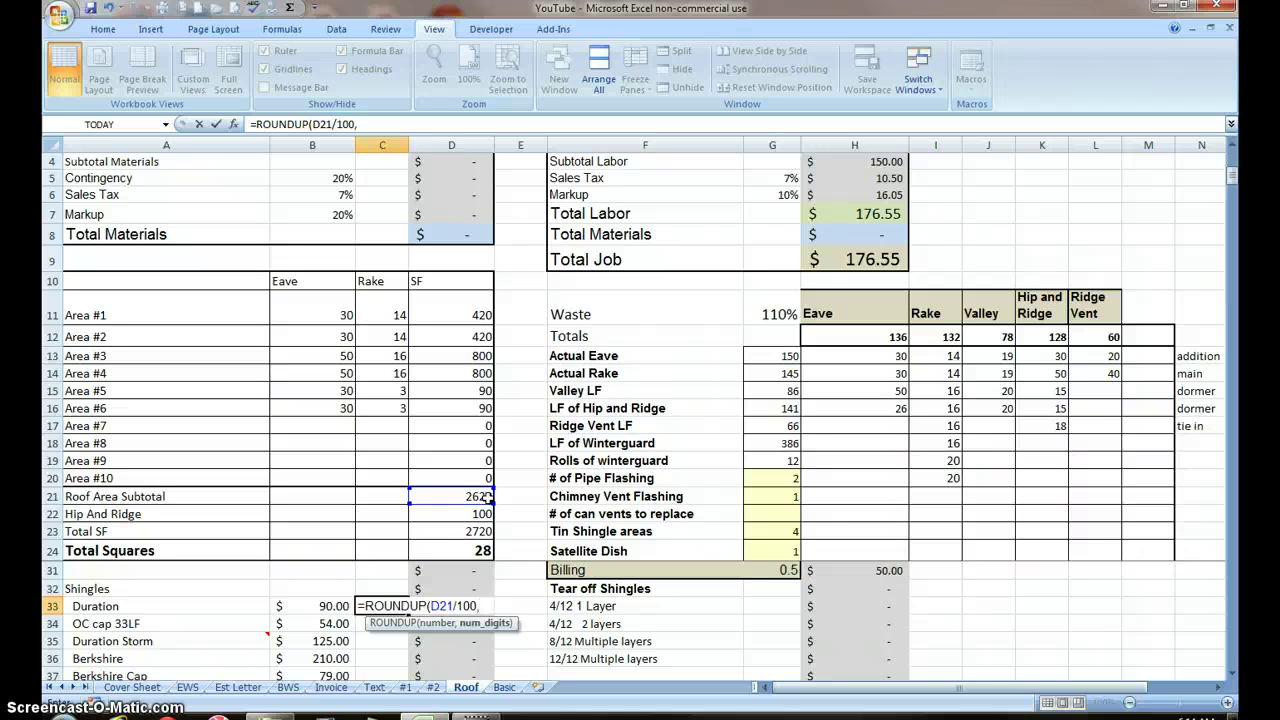
pyautogui.write('0')
pyautogui.write(')')
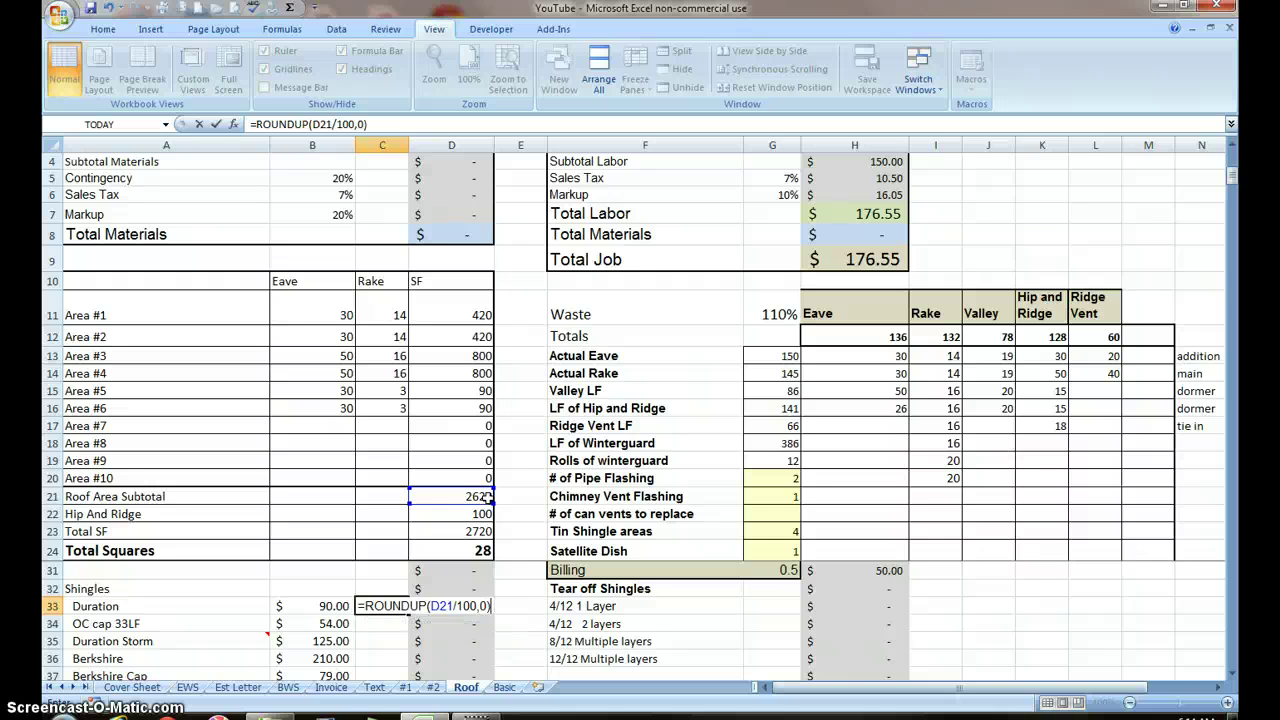
pyautogui.press('Return')
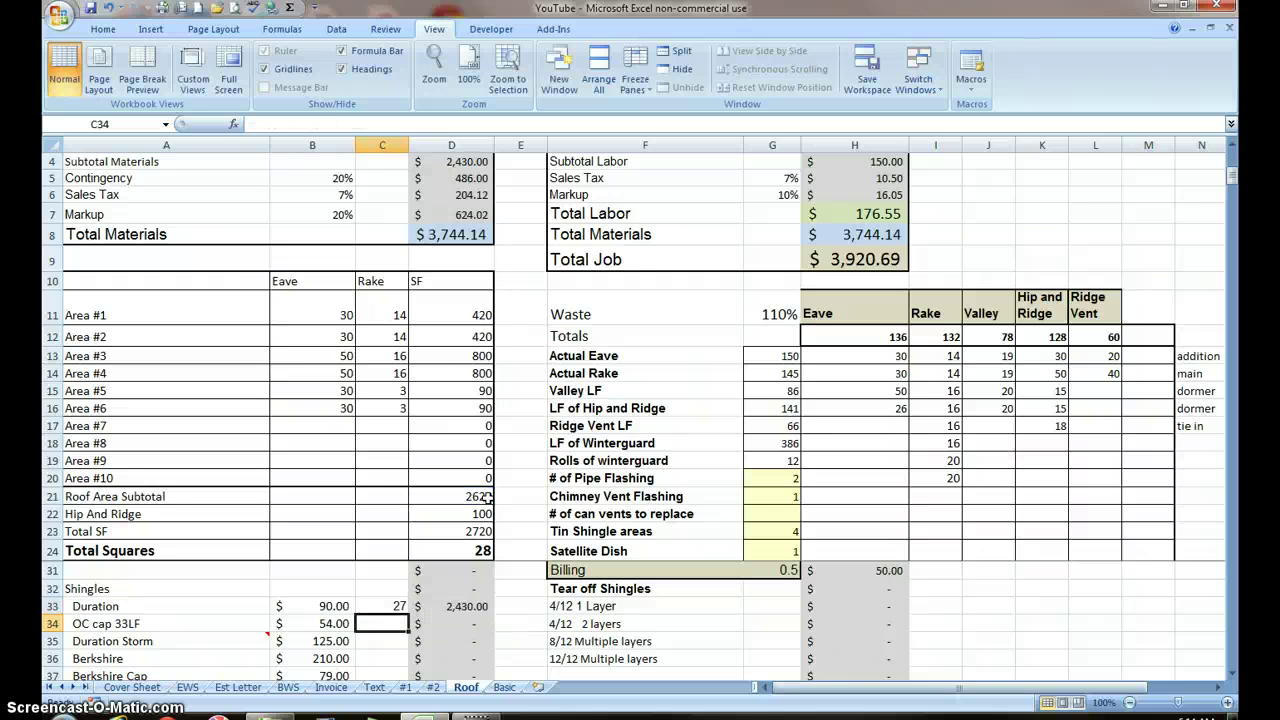
# Check the Duration quantity and cost formulas and the empty OC cap cell, then select Hip And Ridge in D22.
pyautogui.click(458, 607)
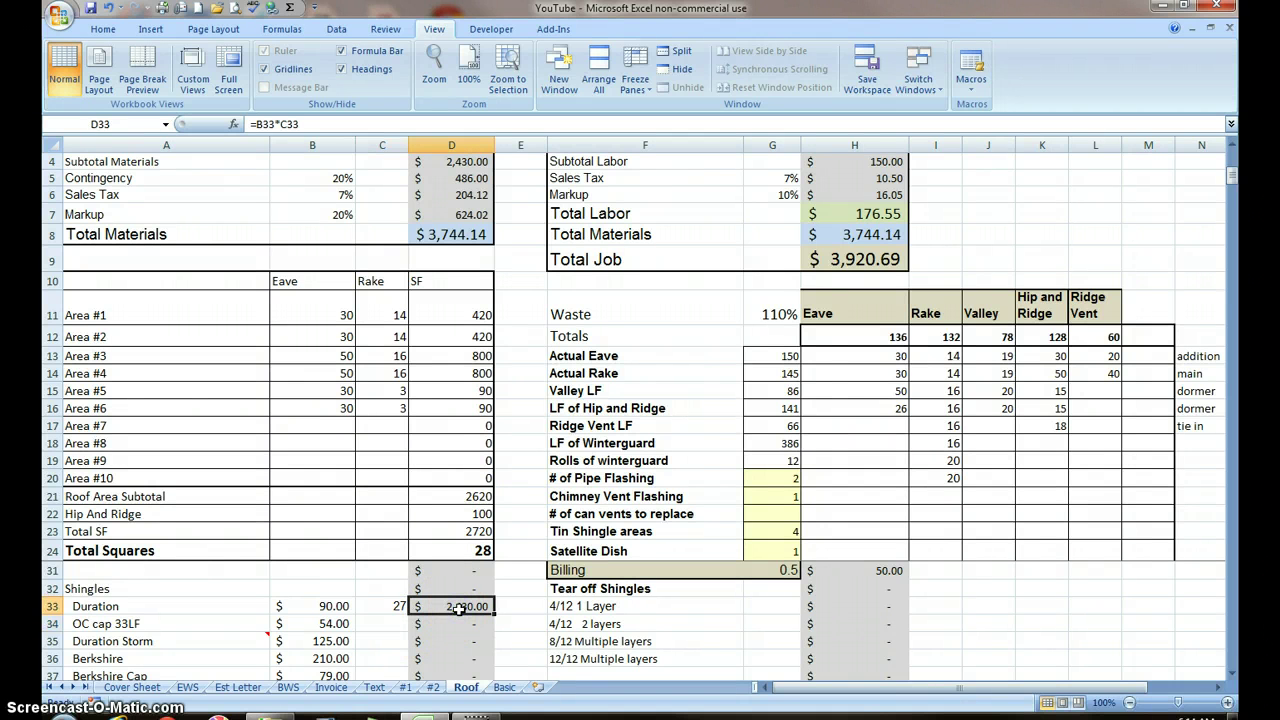
pyautogui.click(102, 29)
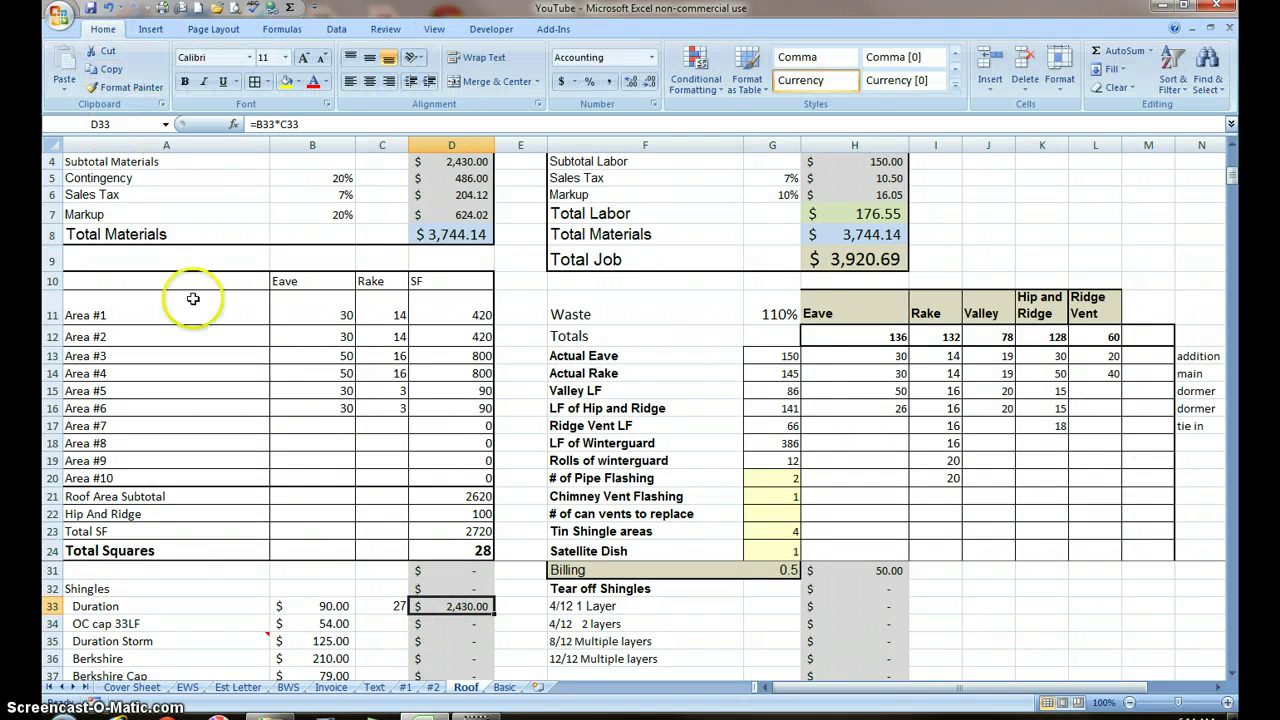
pyautogui.click(393, 621)
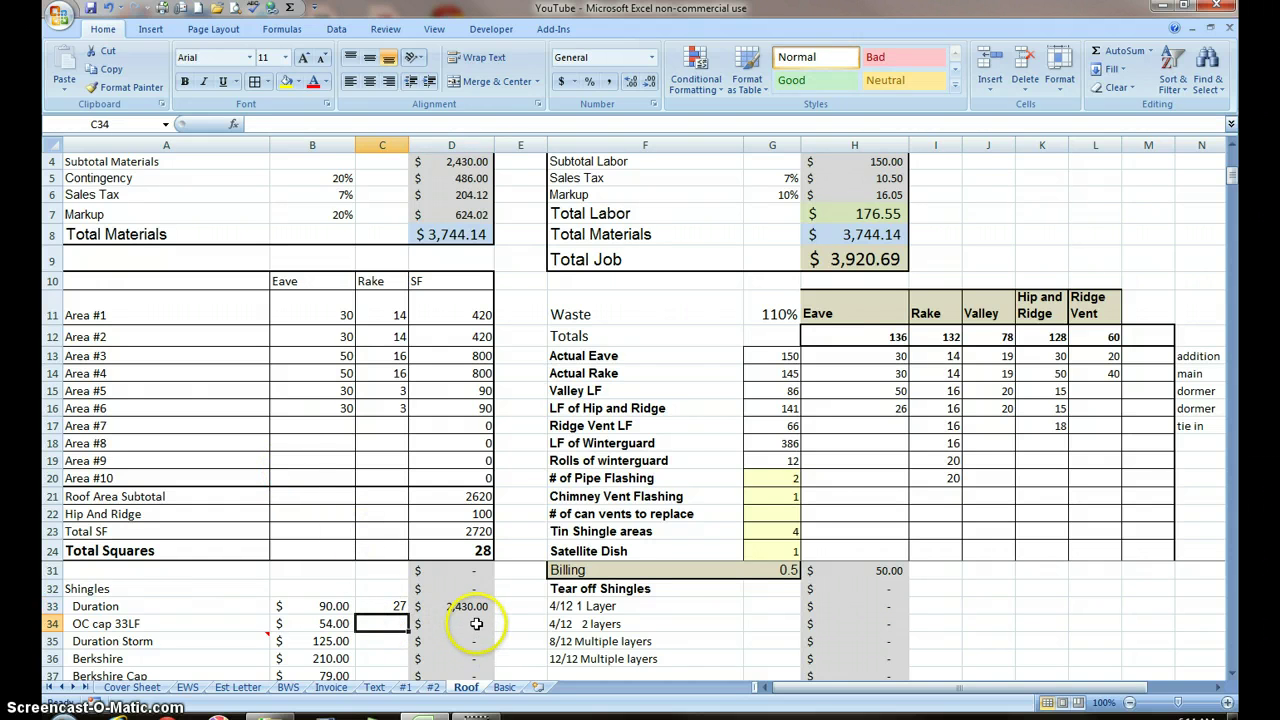
pyautogui.click(489, 606)
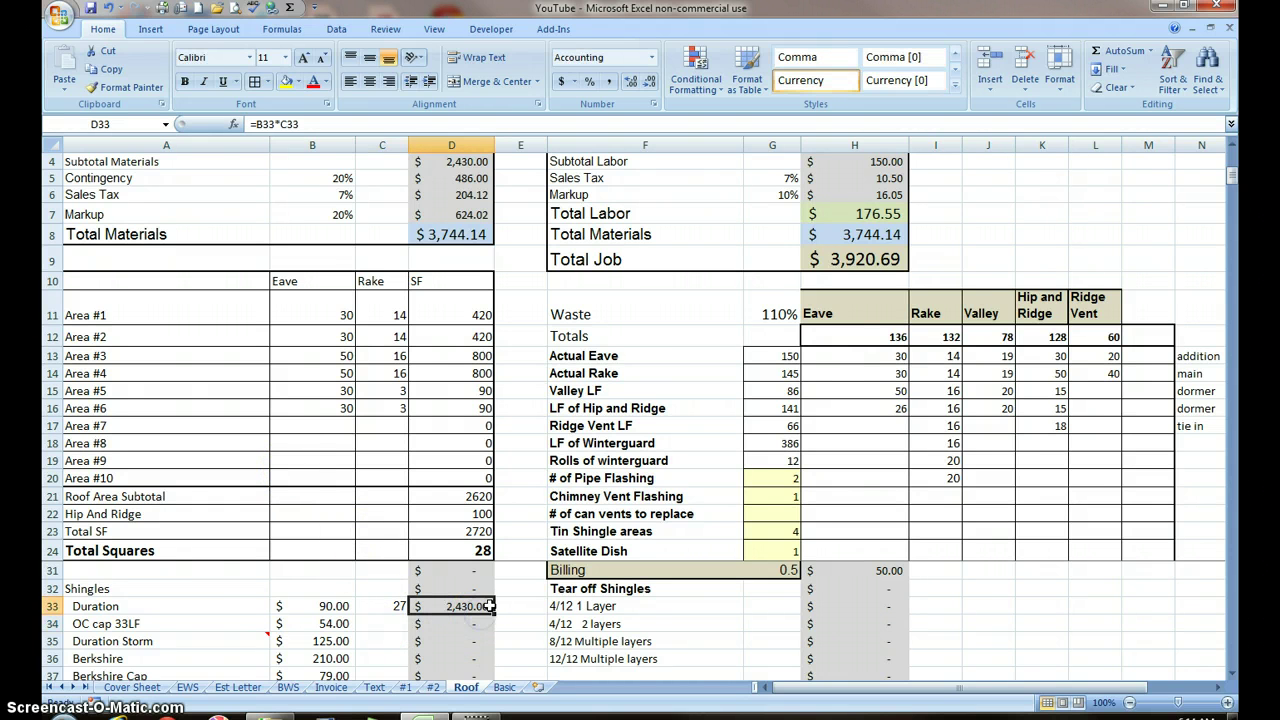
pyautogui.click(398, 606)
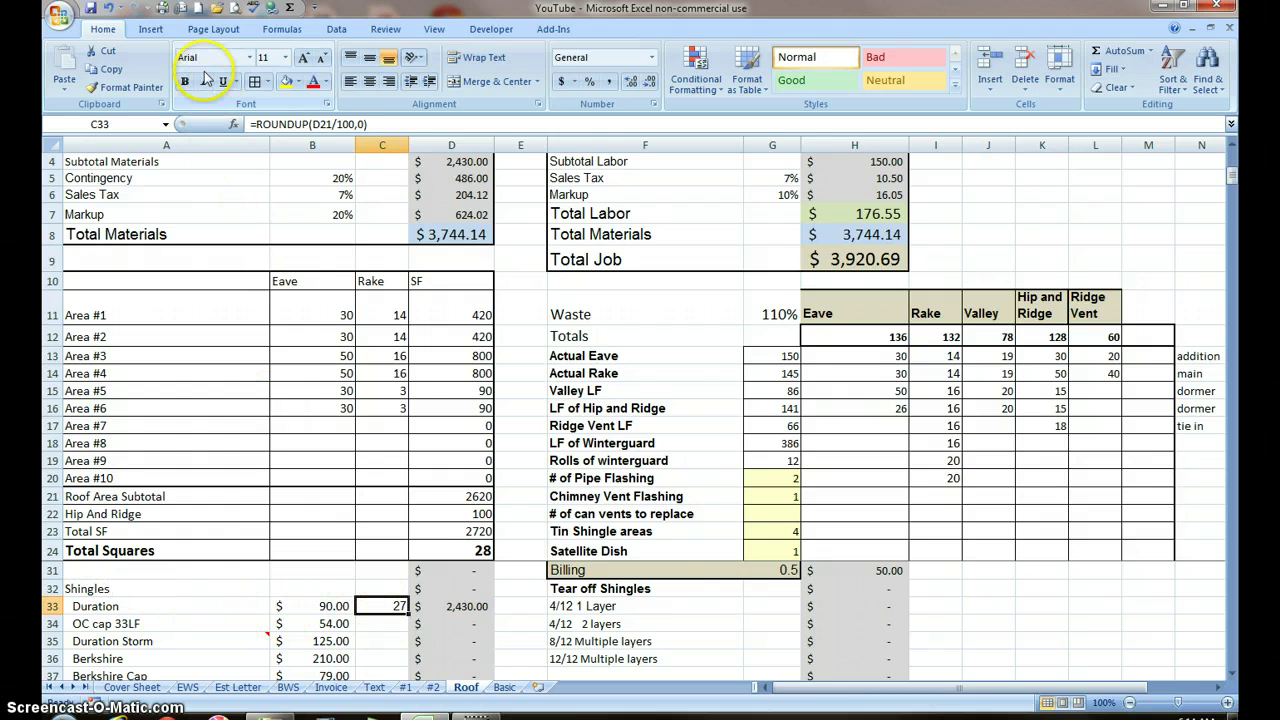
pyautogui.click(466, 608)
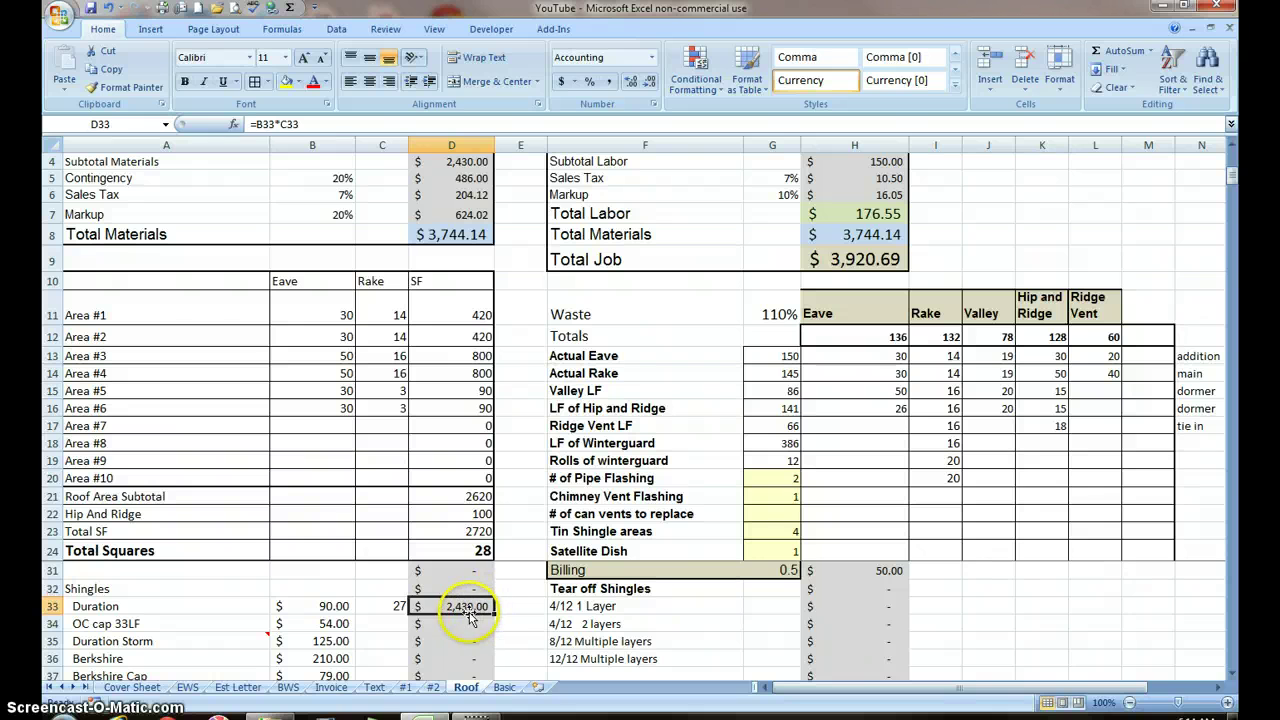
pyautogui.click(398, 622)
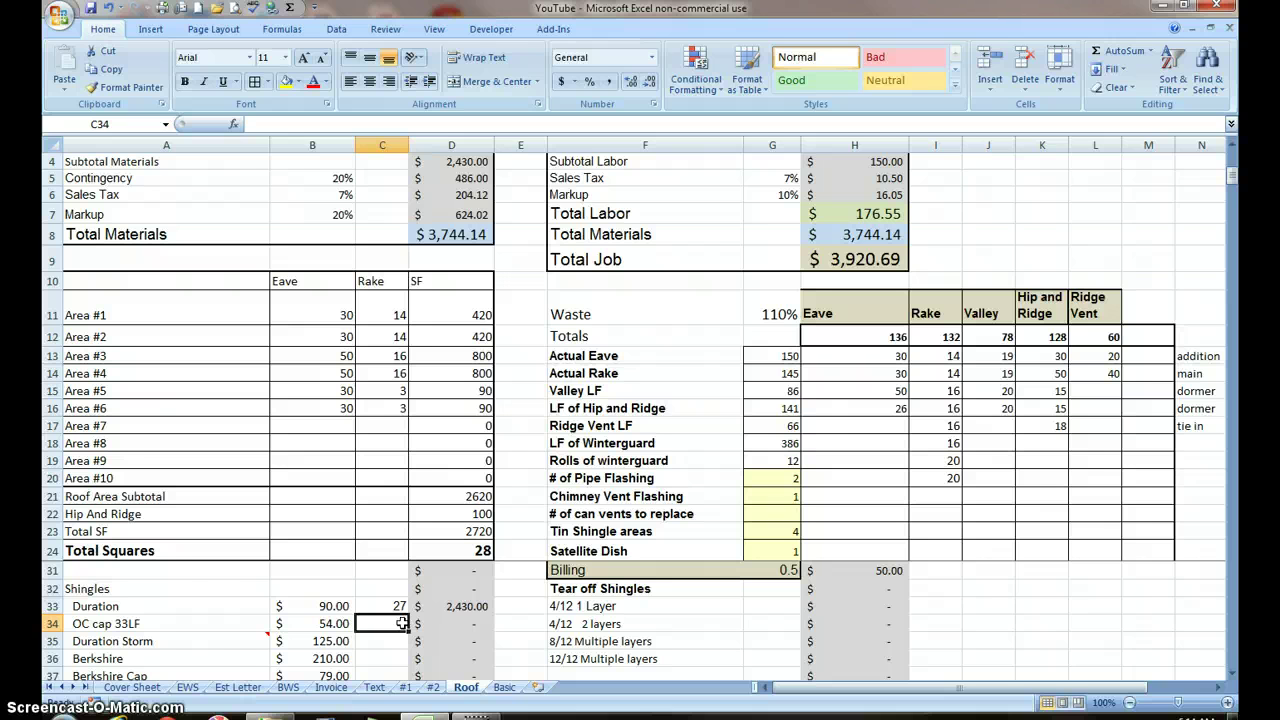
pyautogui.click(482, 516)
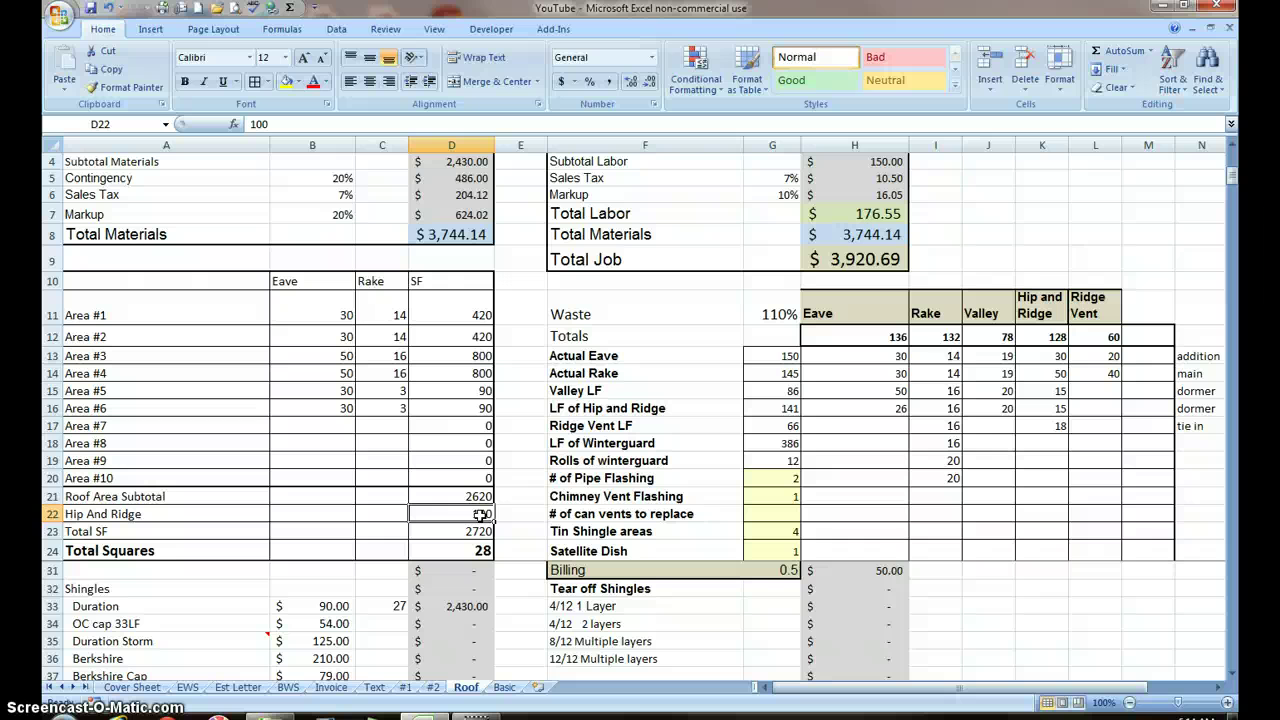
# Set D22 to =hip_ridge, referencing the hip-and-ridge length in G16.
pyautogui.write('=')
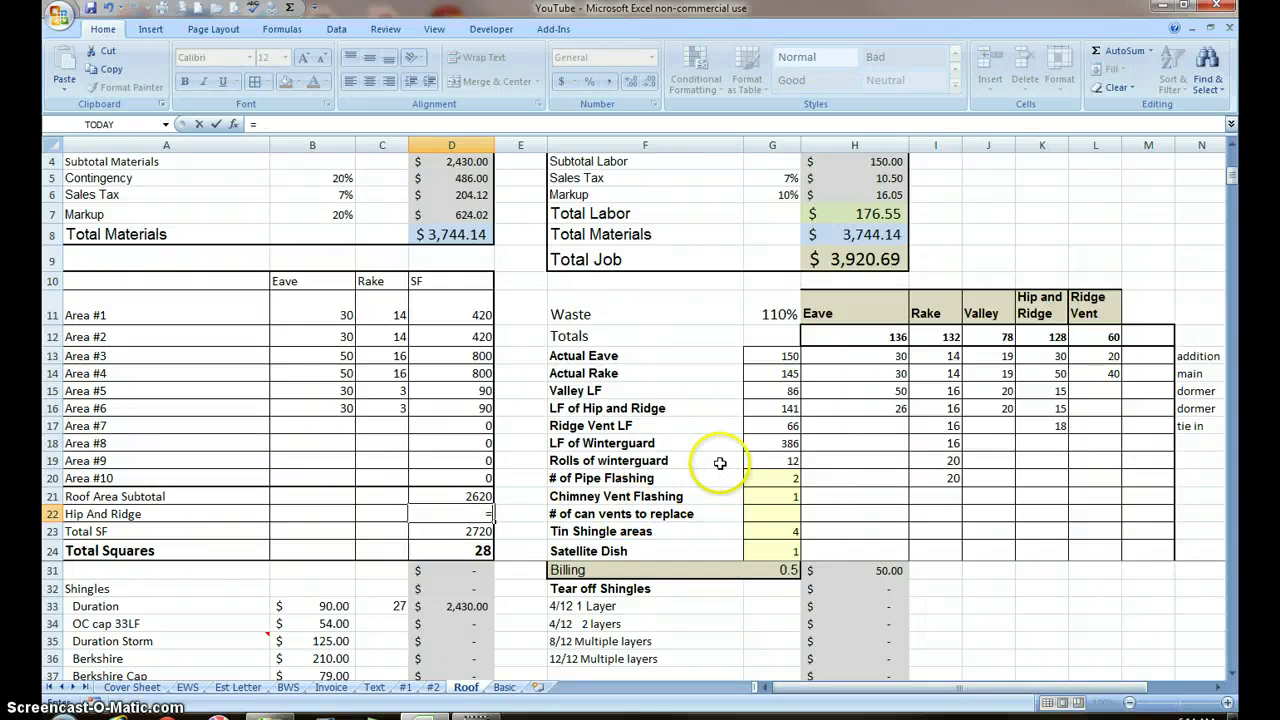
pyautogui.click(780, 408)
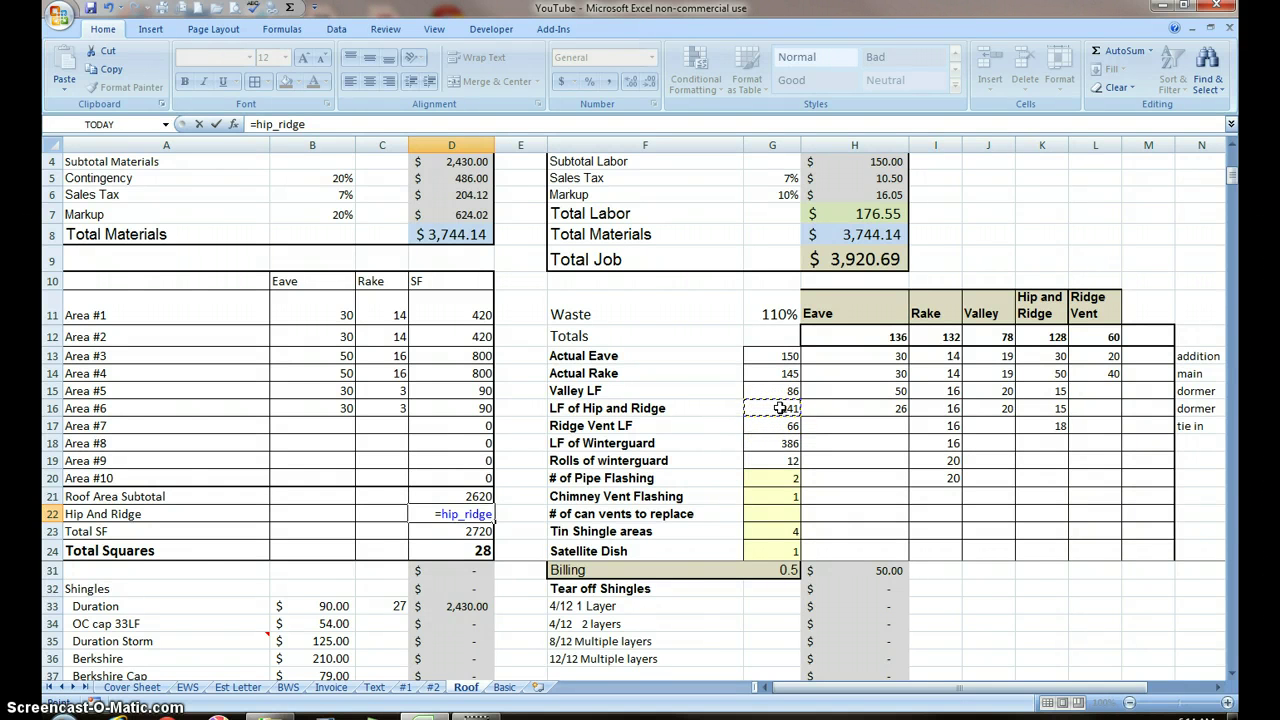
pyautogui.press('Return')
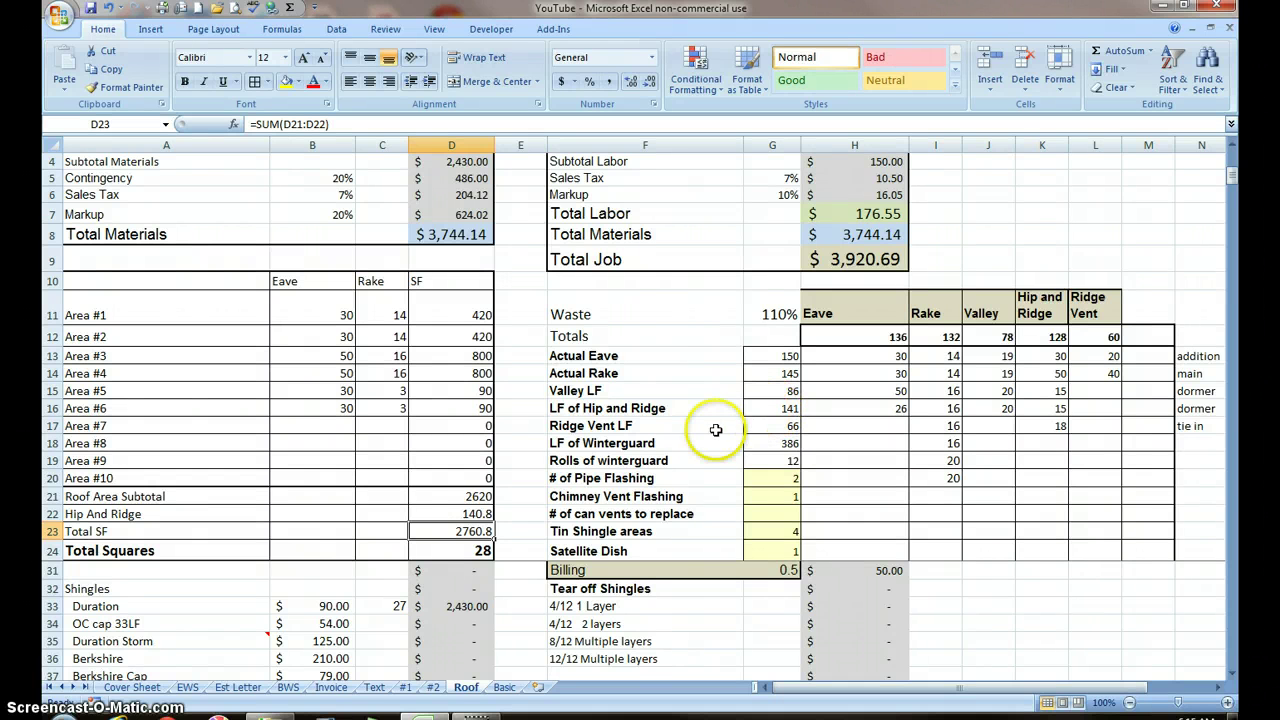
# Change the D22 formula to =ROUNDUP(hip_ridge/33,0) so Hip And Ridge shows 5.
pyautogui.click(478, 513)
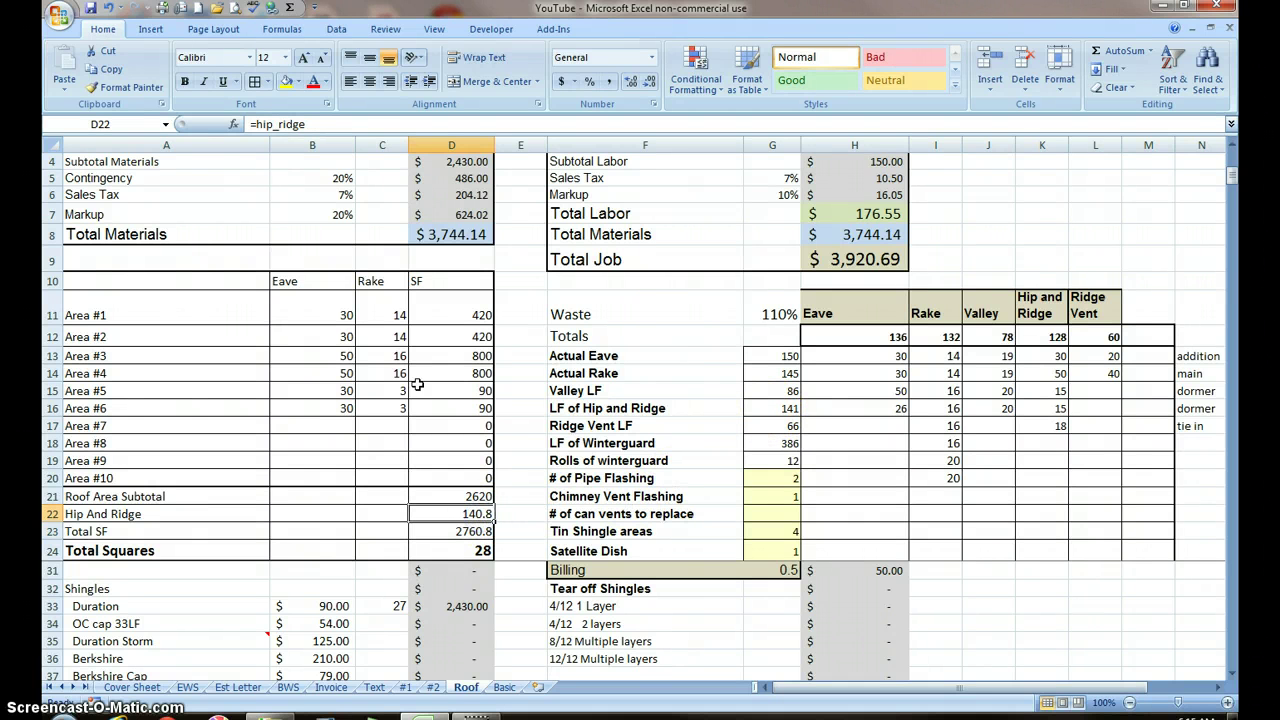
pyautogui.click(329, 125)
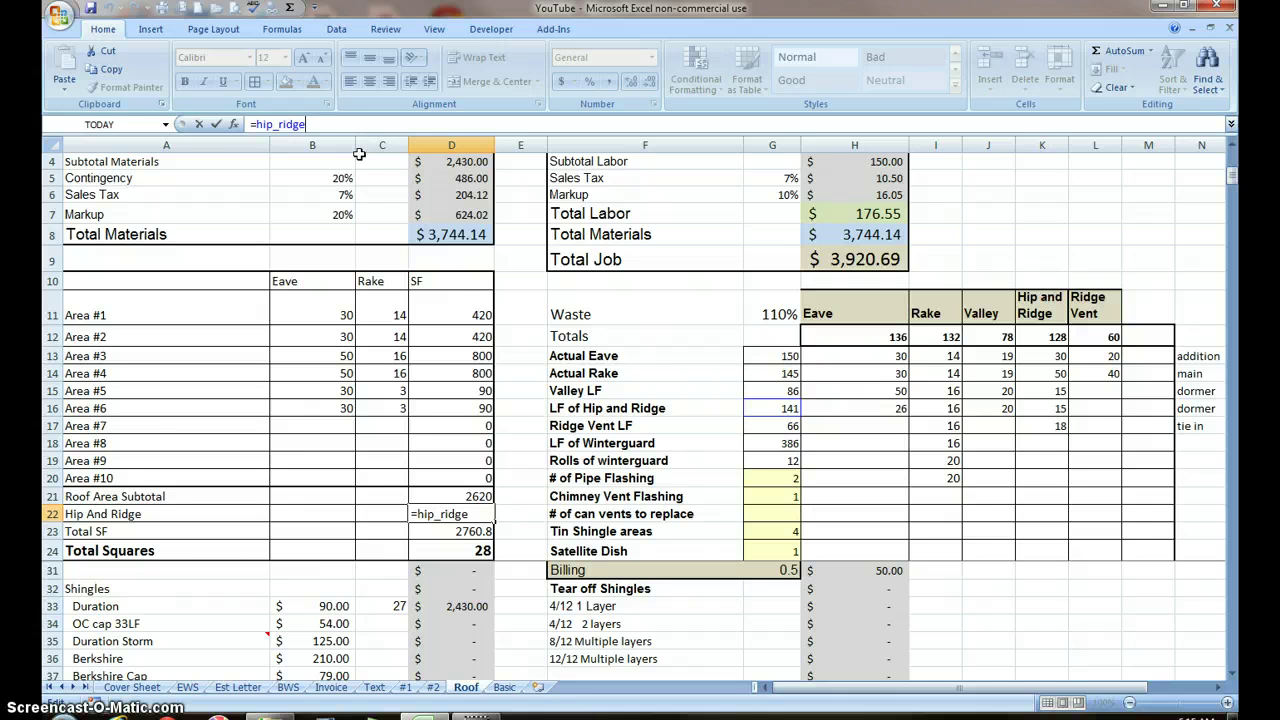
pyautogui.write('/33')
pyautogui.press('Left')
pyautogui.press('Left')
pyautogui.write('roundu')
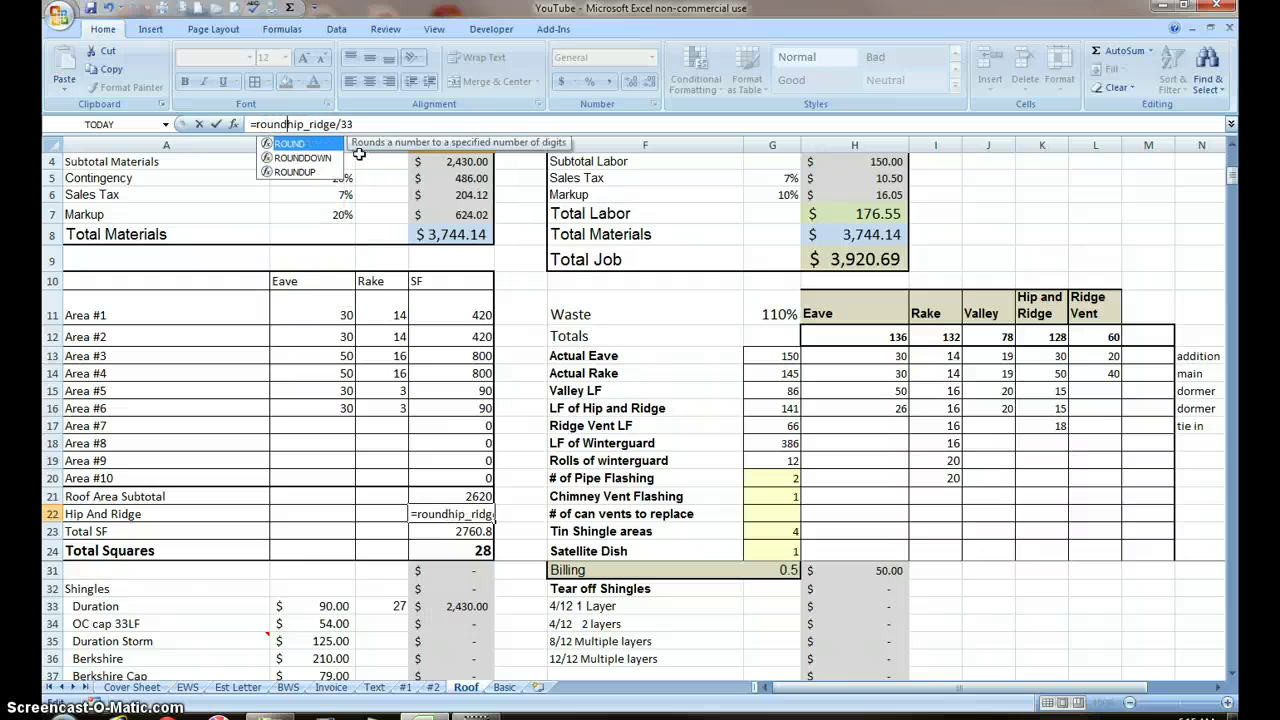
pyautogui.write('p')
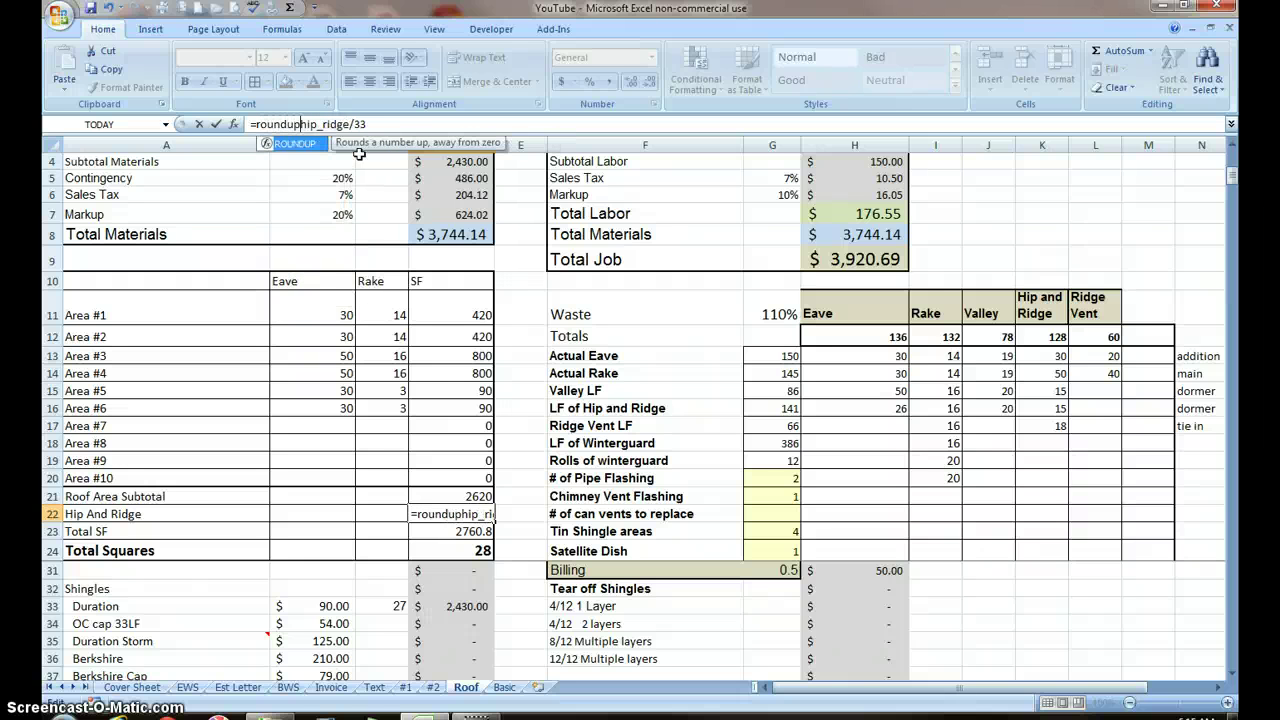
pyautogui.press('Tab')
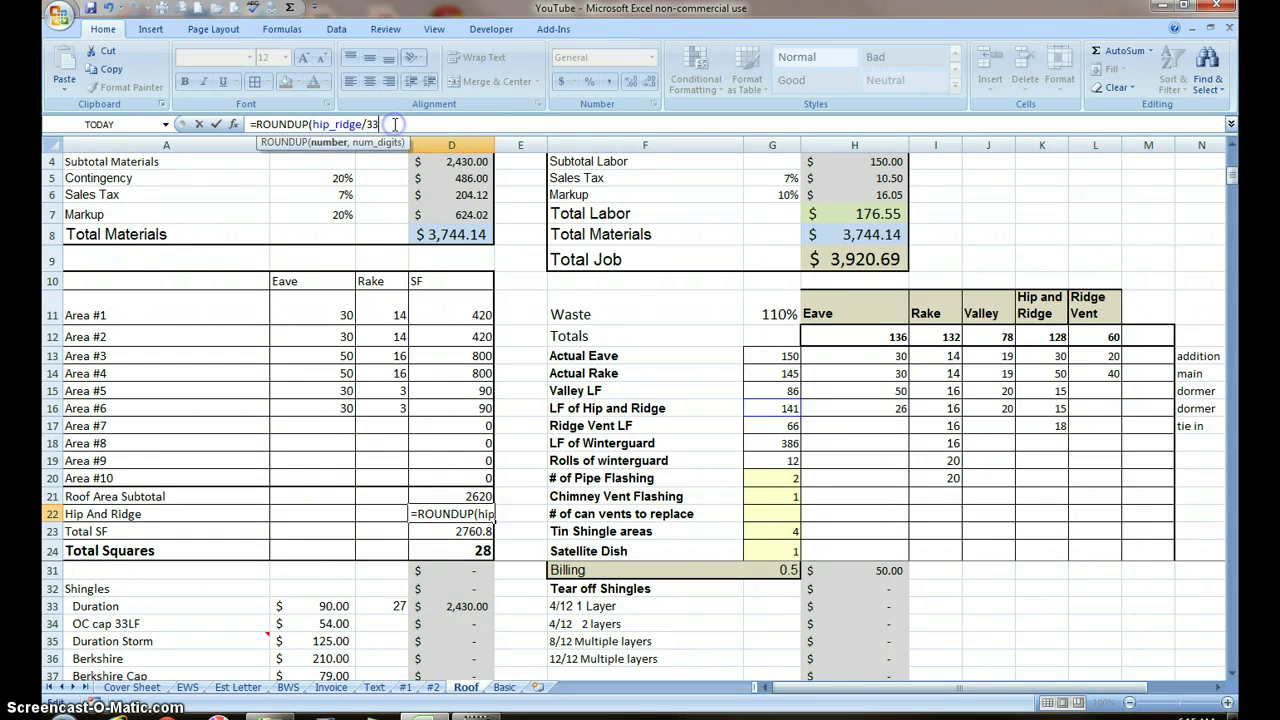
pyautogui.click(395, 124)
pyautogui.write(',0')
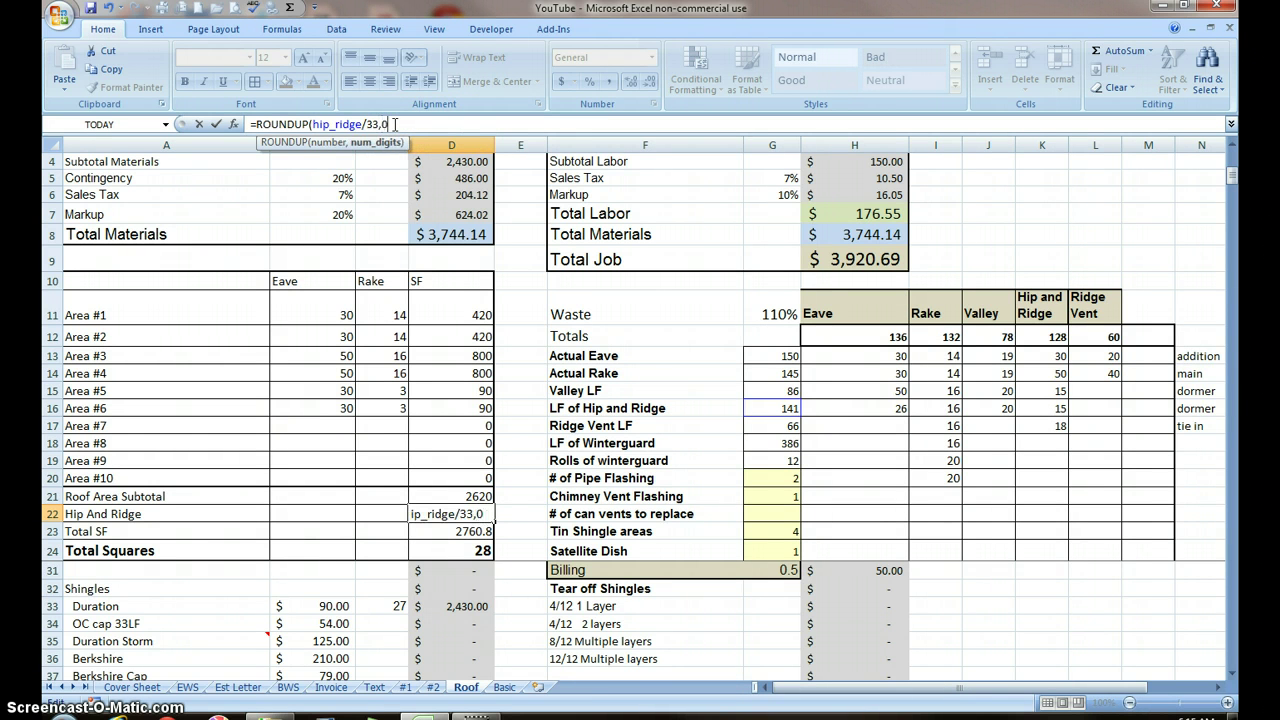
pyautogui.write(')')
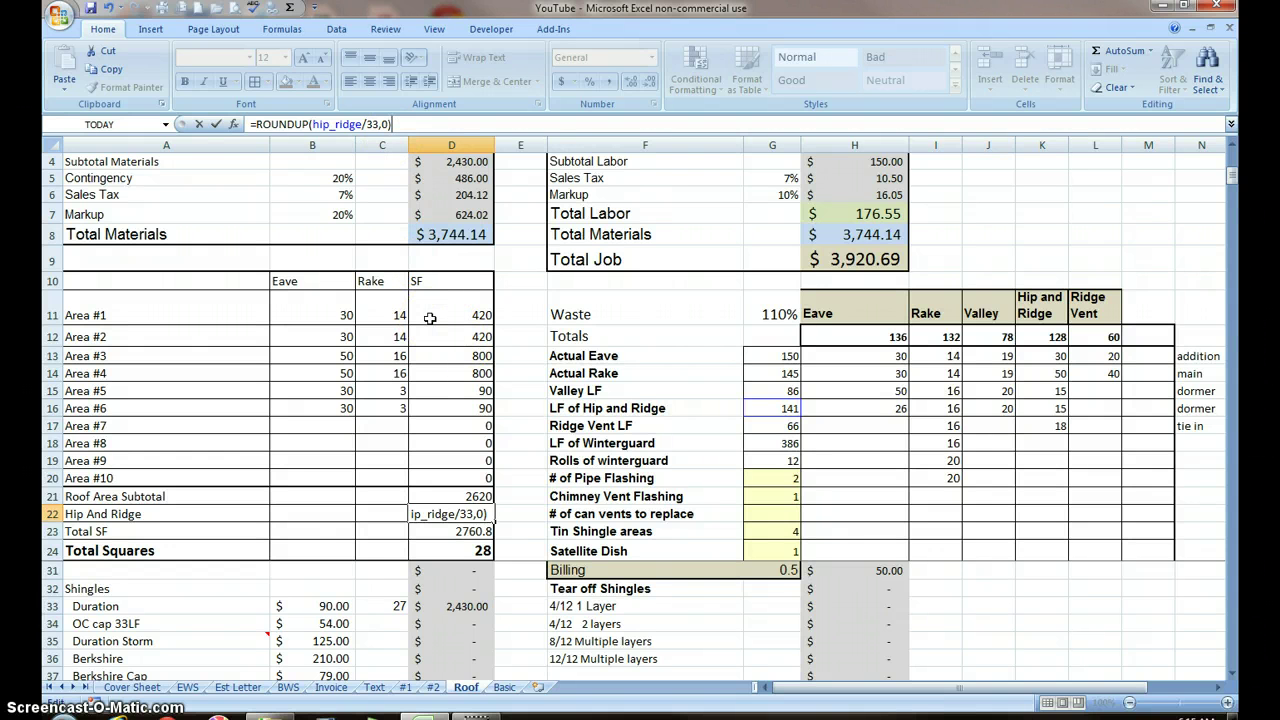
pyautogui.press('Return')
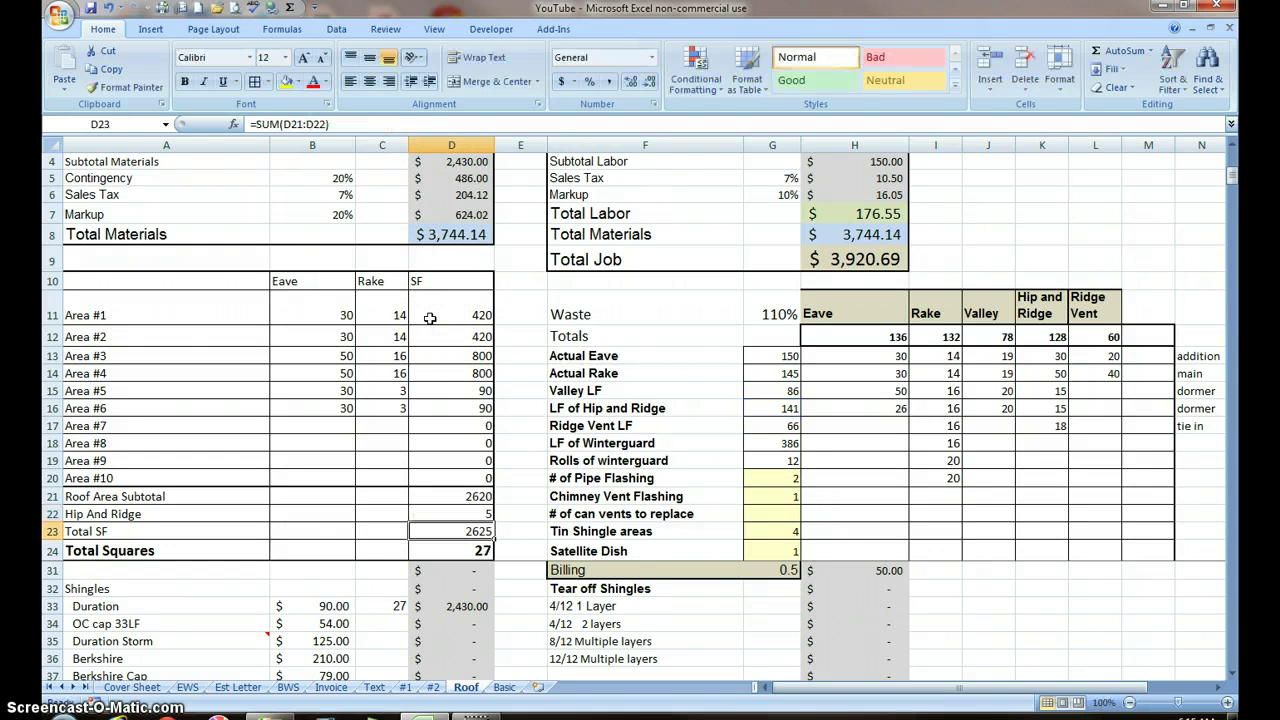
# Move the count 5 from D22 into C22 and label B22 'Bundles'.
pyautogui.click(471, 512)
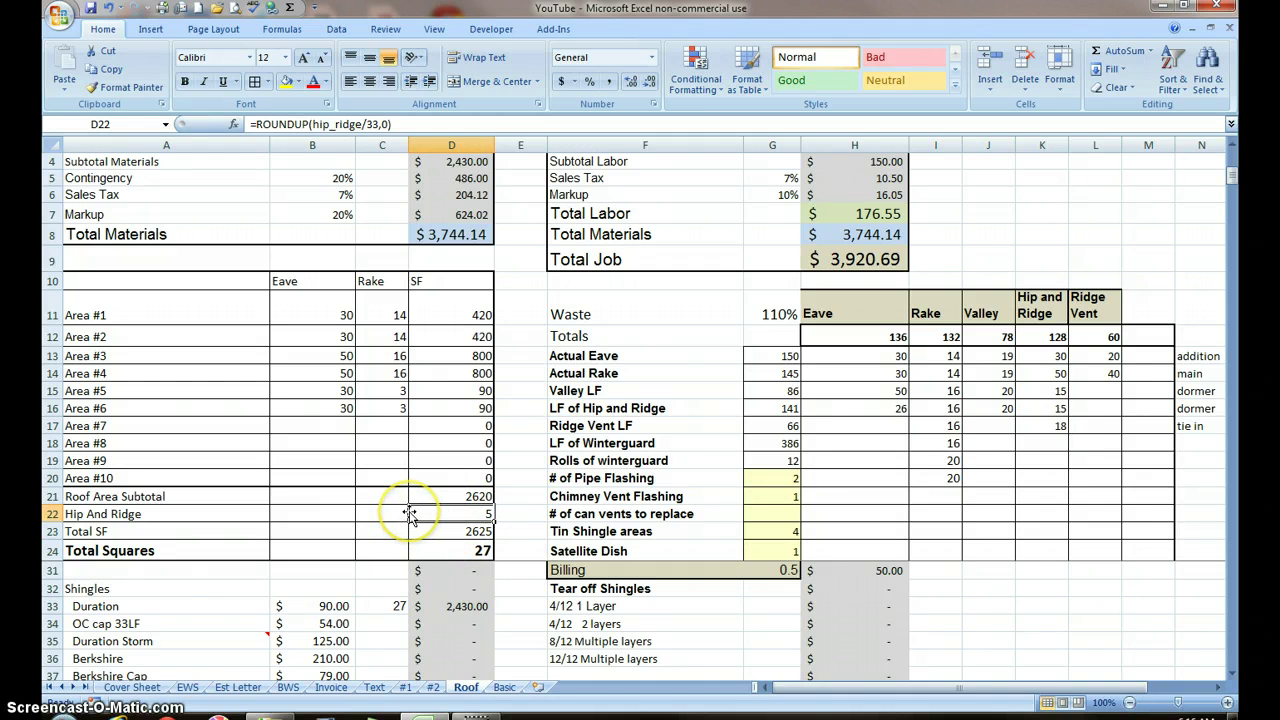
pyautogui.moveTo(409, 516); pyautogui.dragTo(396, 516)
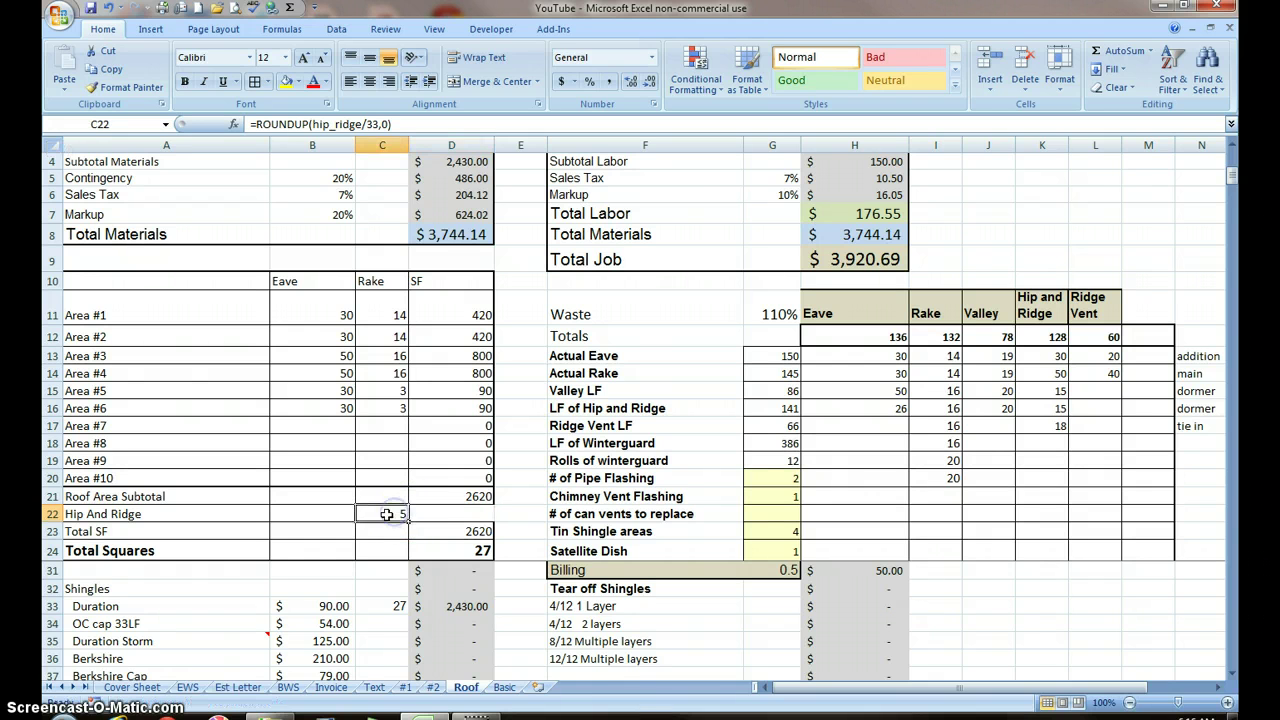
pyautogui.click(460, 514)
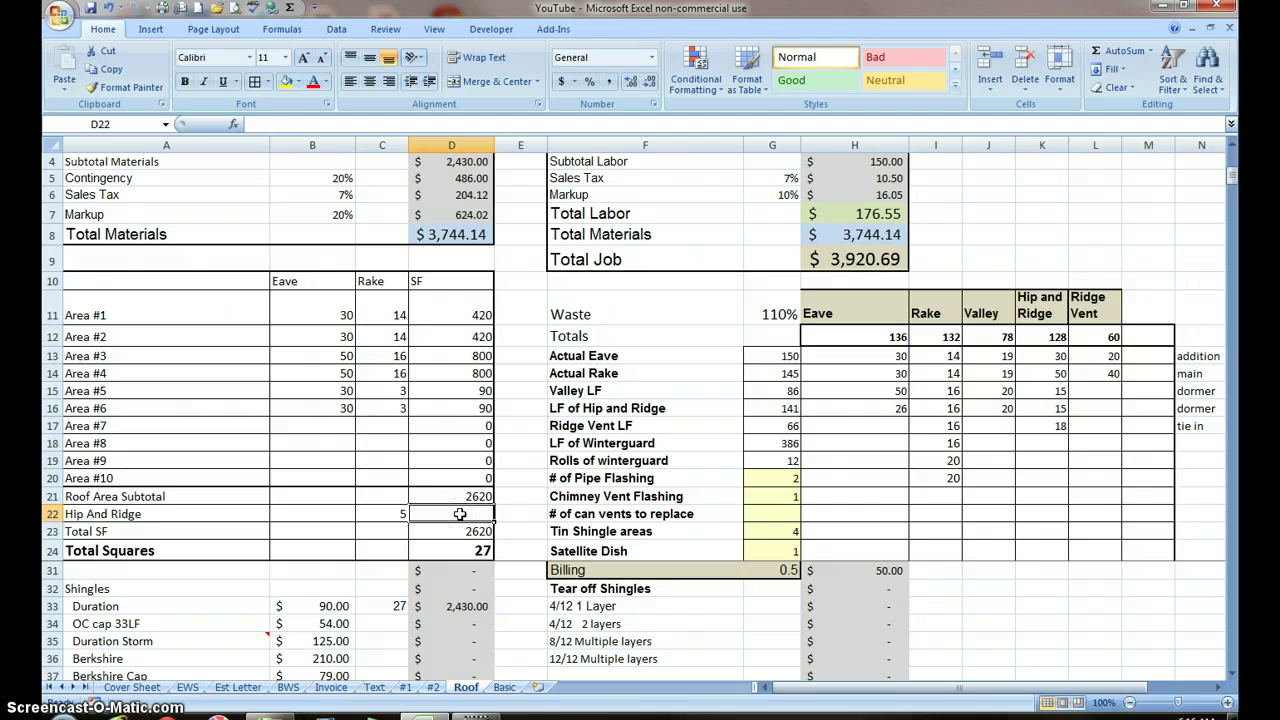
pyautogui.click(312, 512)
pyautogui.write('Bundles')
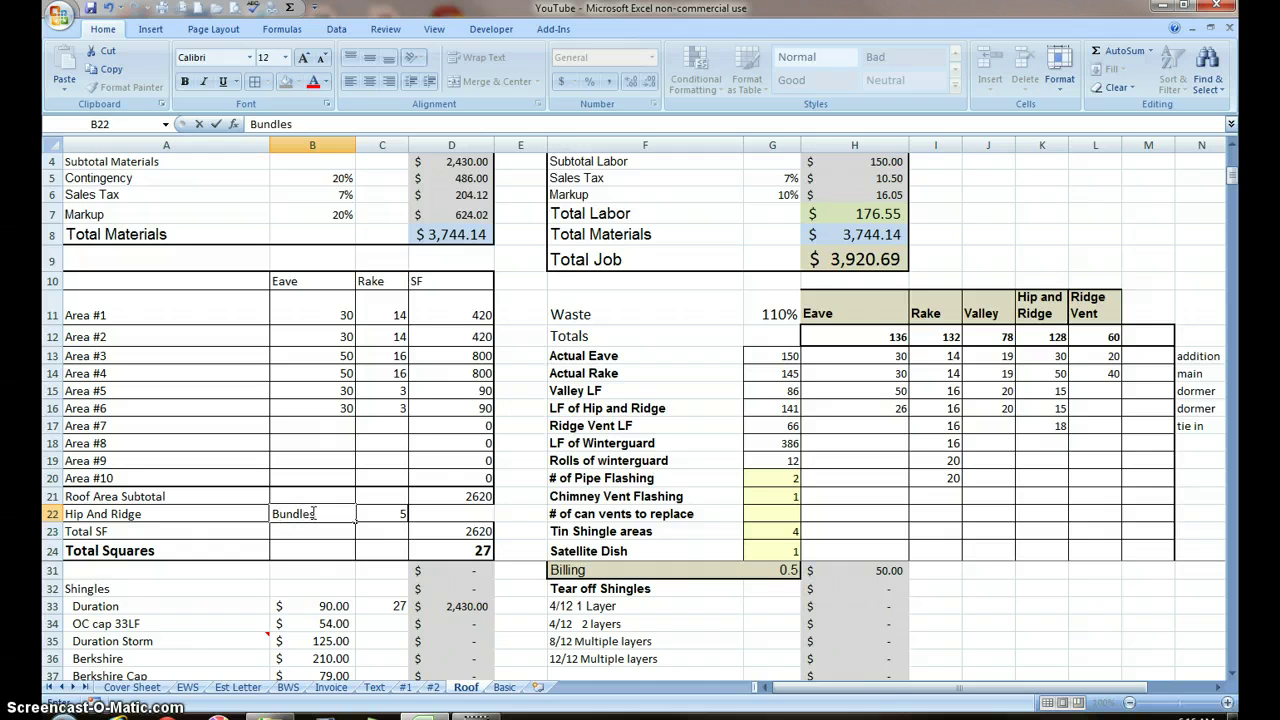
pyautogui.click(457, 515)
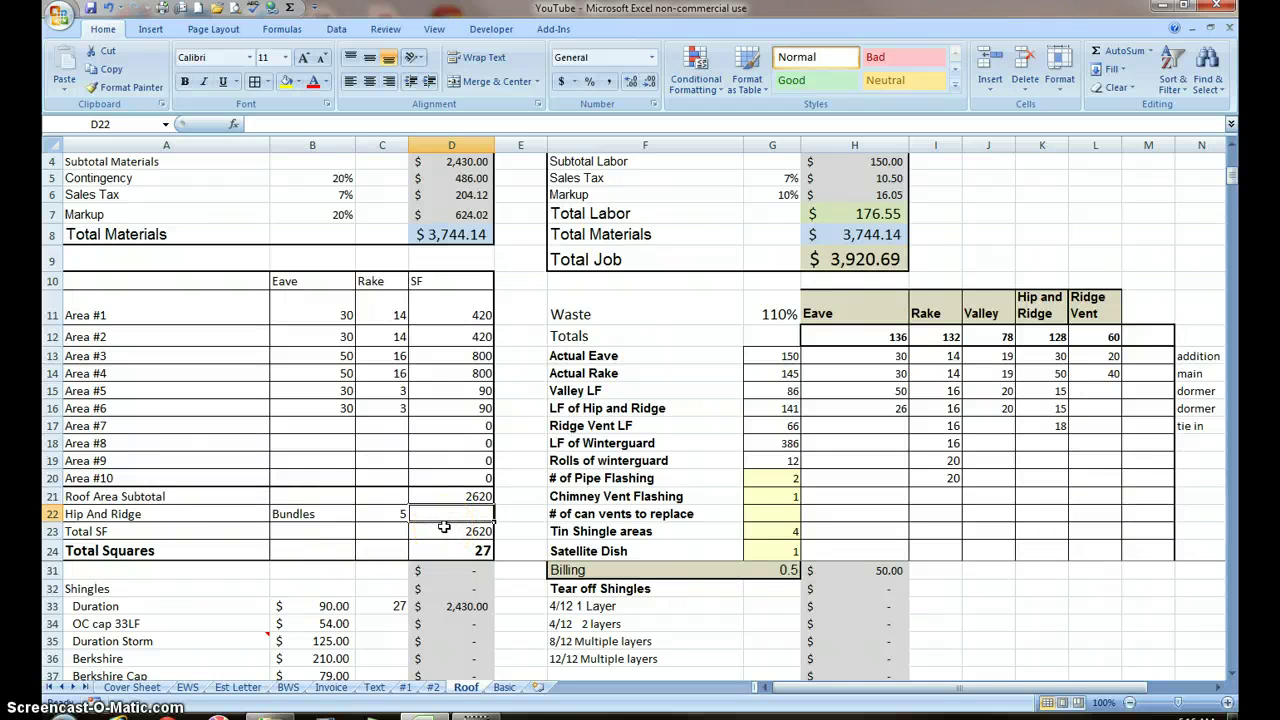
# Enter =C22*33 in D22 so the hip-and-ridge square footage becomes 165.
pyautogui.write('=')
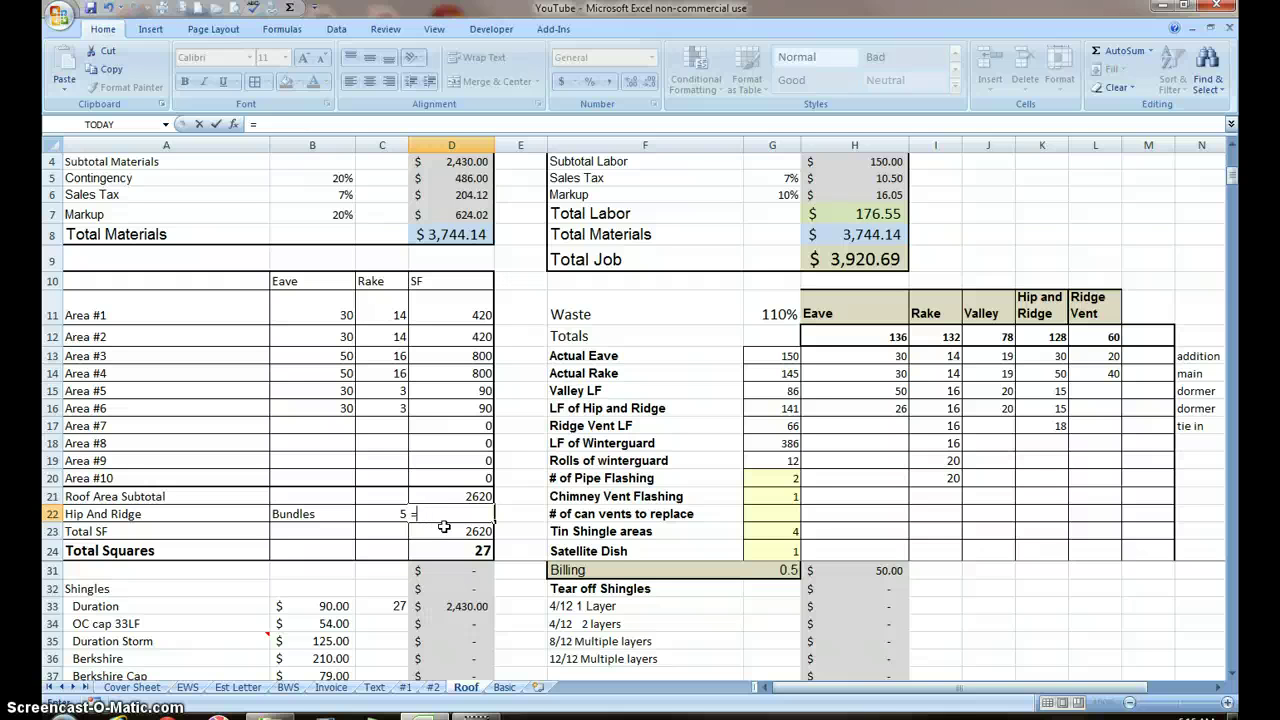
pyautogui.click(390, 514)
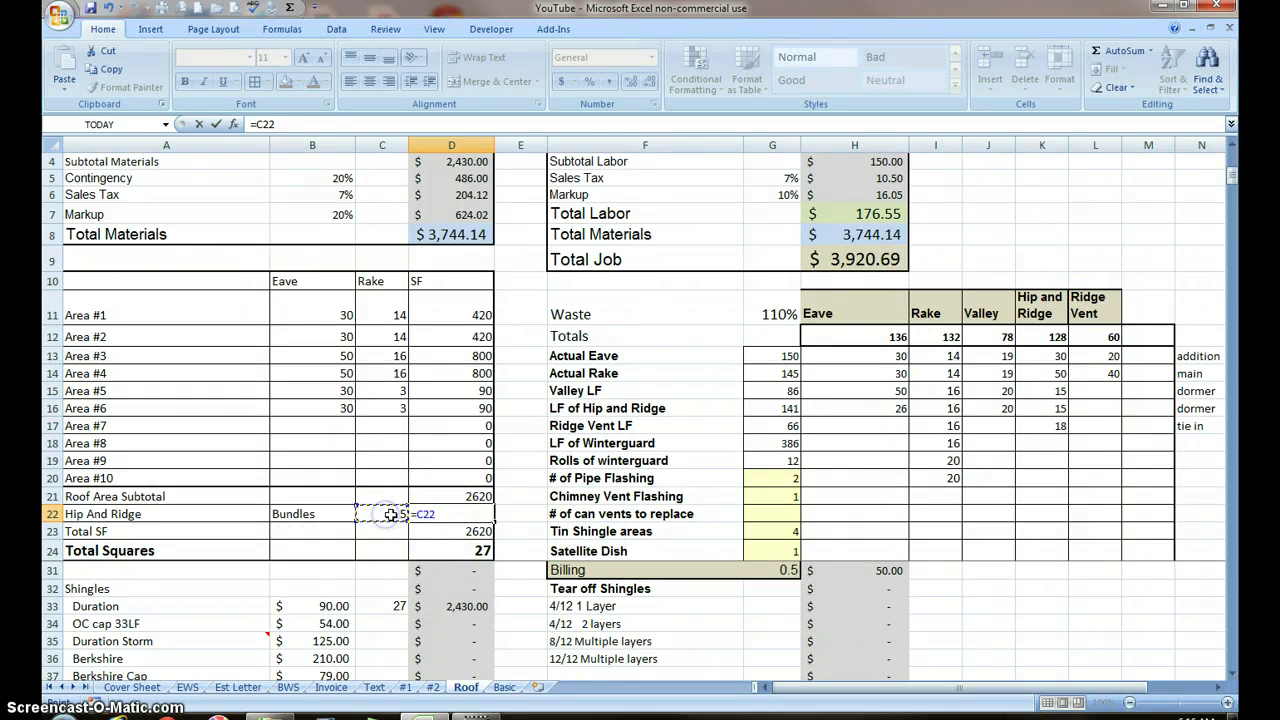
pyautogui.write('*33')
pyautogui.press('Return')
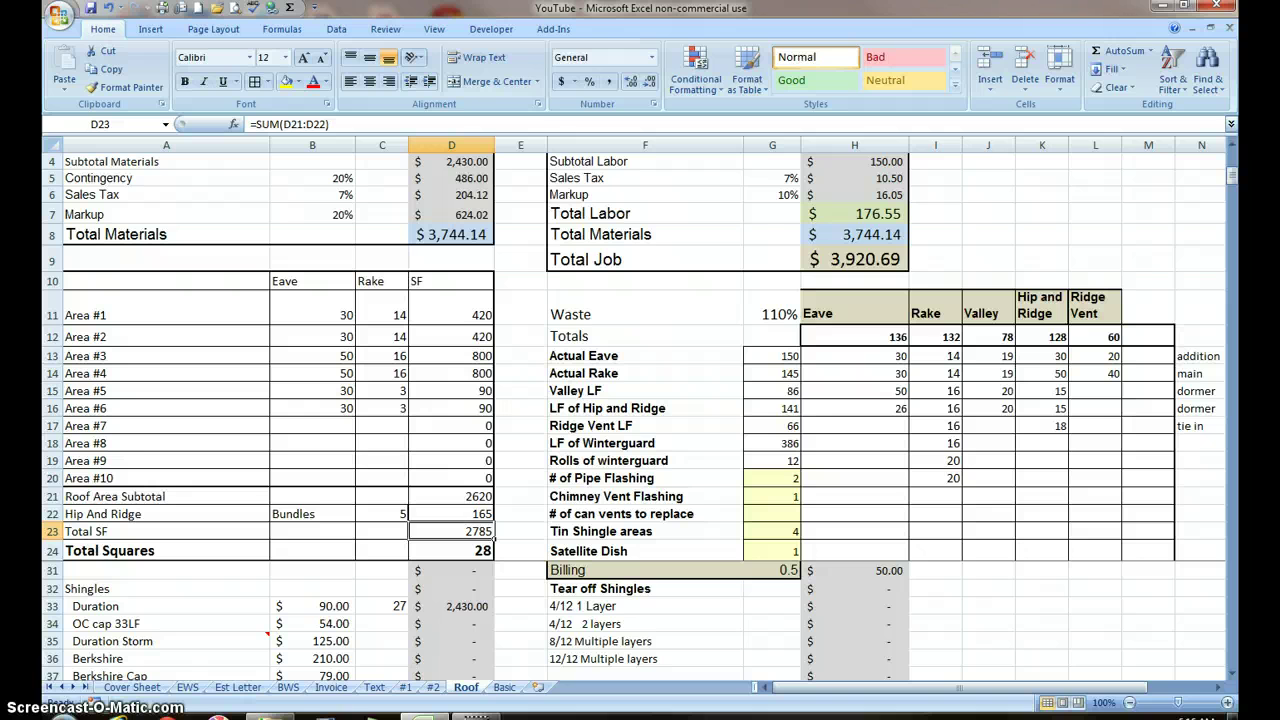
# Set the OC cap 33LF quantity in C34 to =C22, giving 5 at $270.00.
pyautogui.click(384, 624)
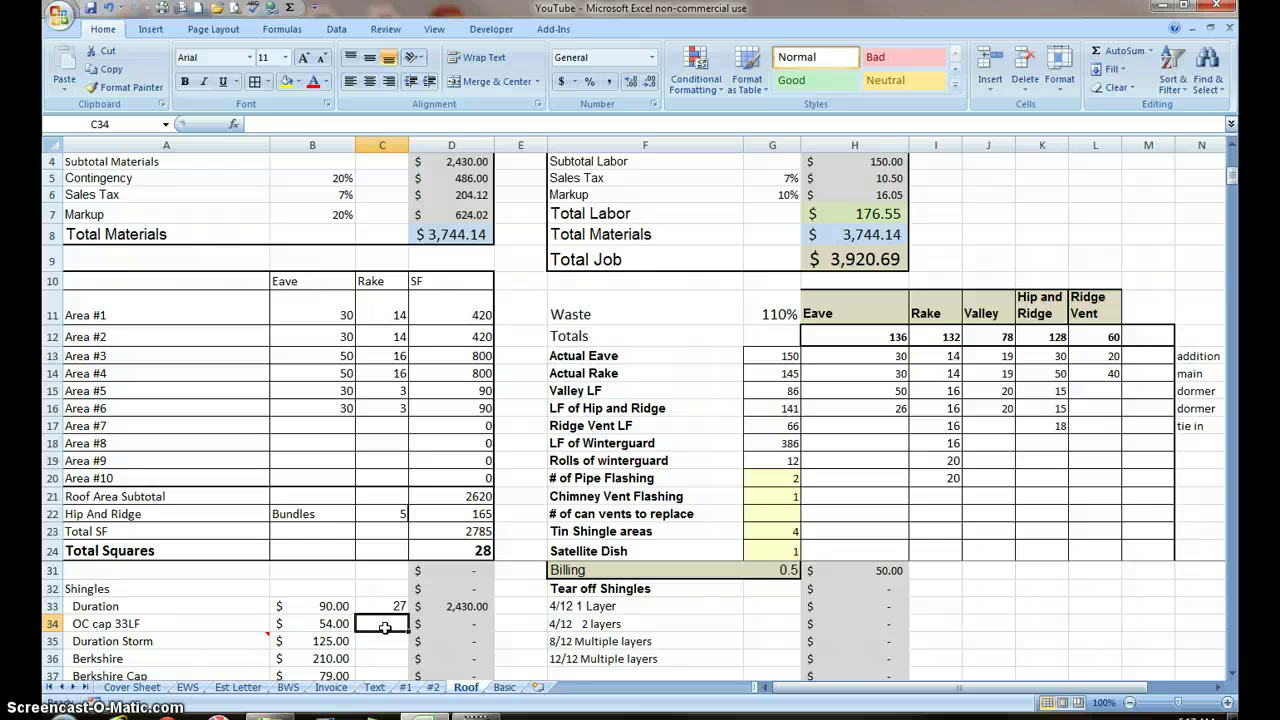
pyautogui.write('=')
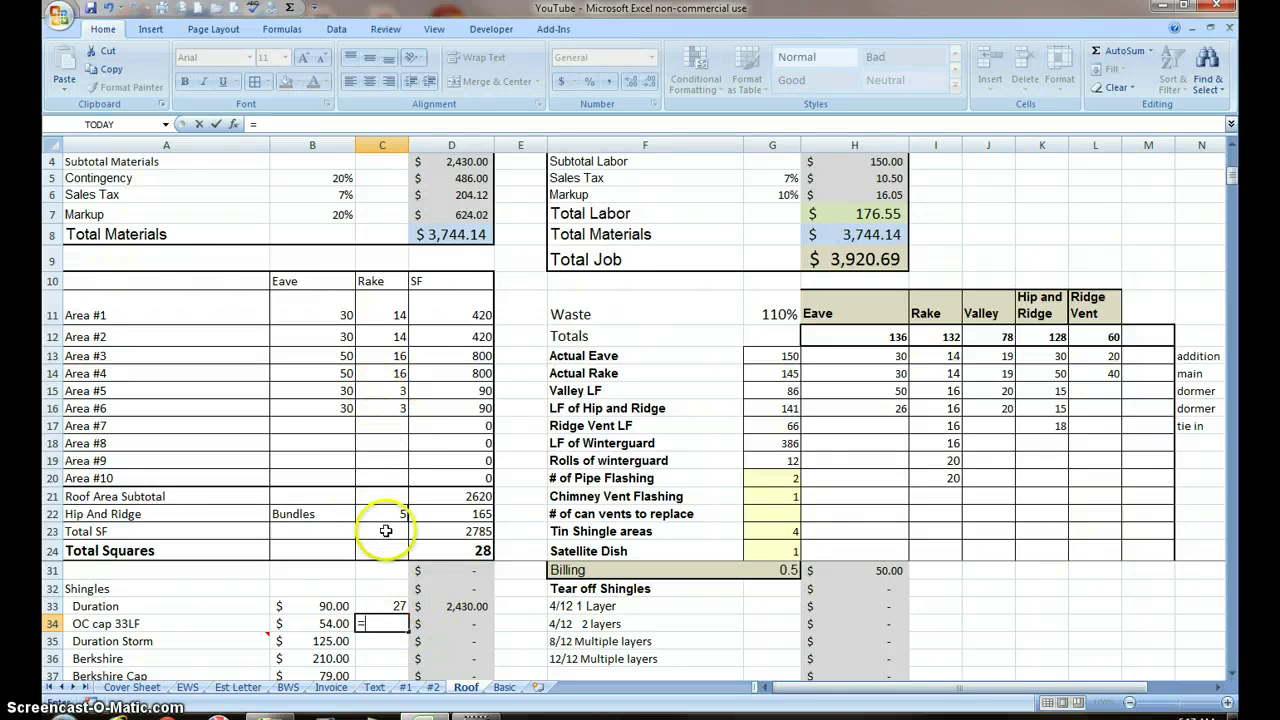
pyautogui.click(386, 514)
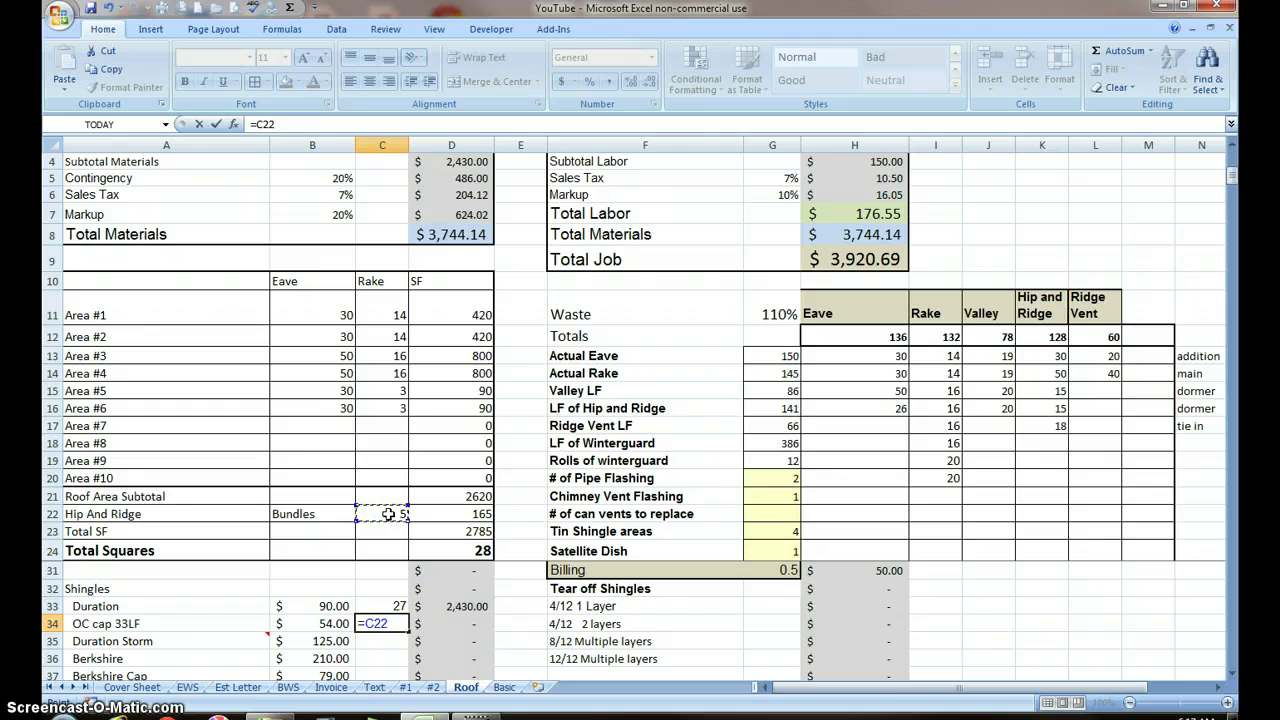
pyautogui.press('Return')
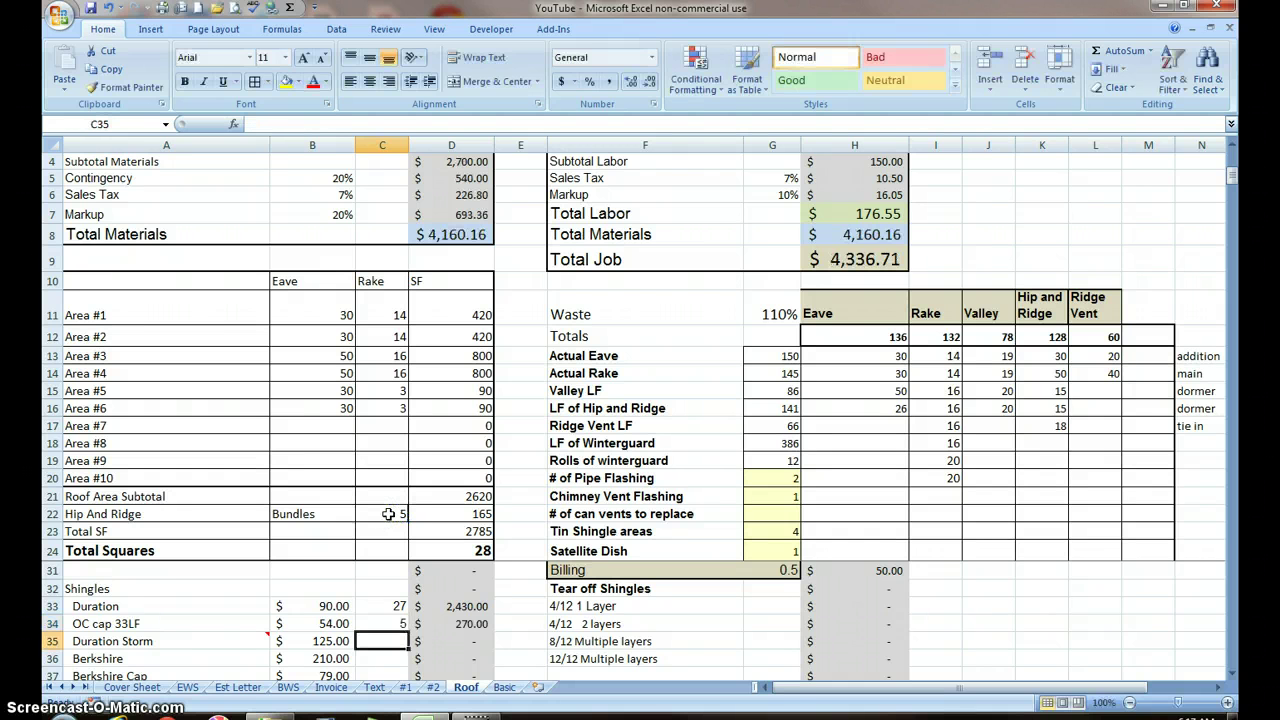
pyautogui.scroll(-1, 388, 514)
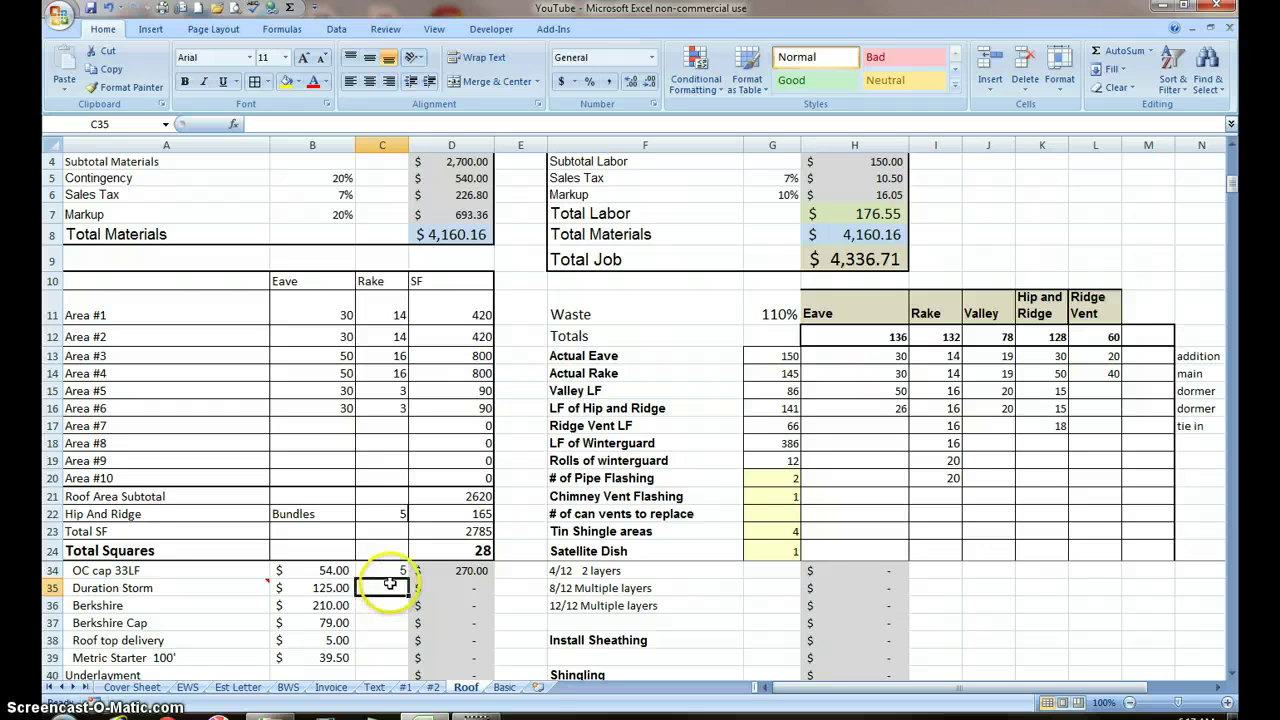
pyautogui.scroll(-1, 390, 583)
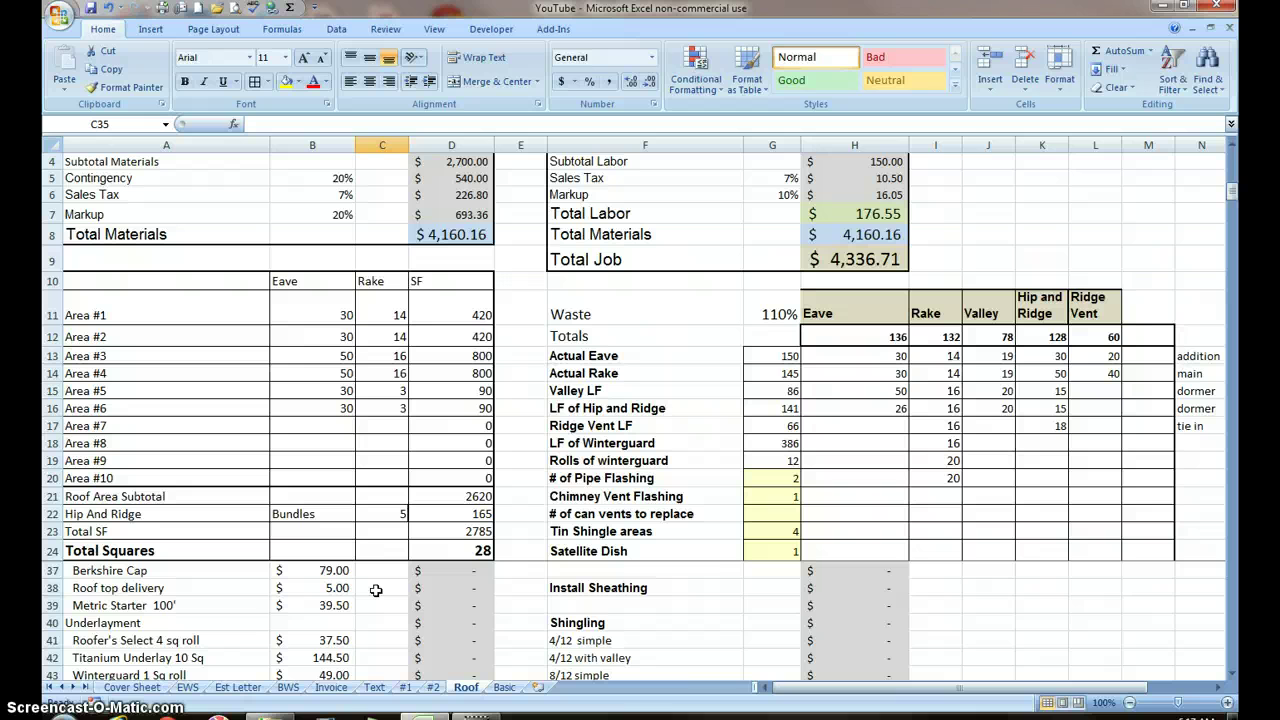
# Set the roof top delivery quantity in C38 to =D24, giving 28 squares at $140.00.
pyautogui.click(376, 591)
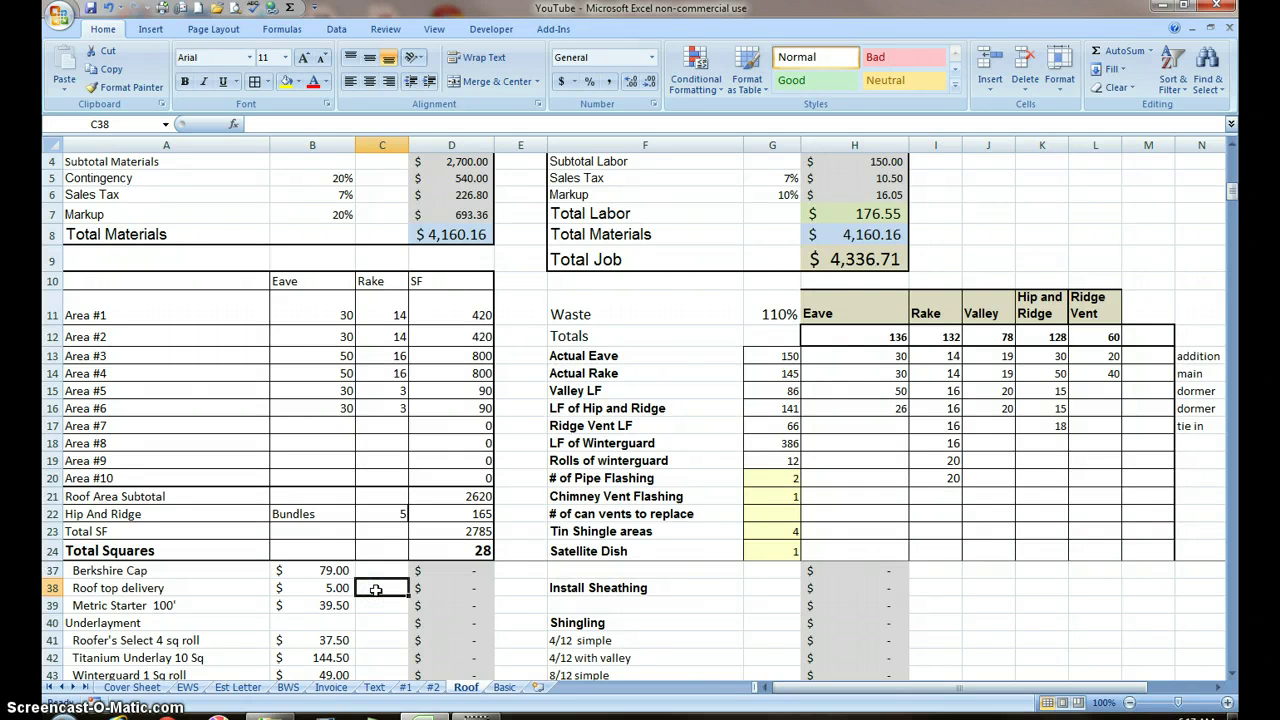
pyautogui.write('=')
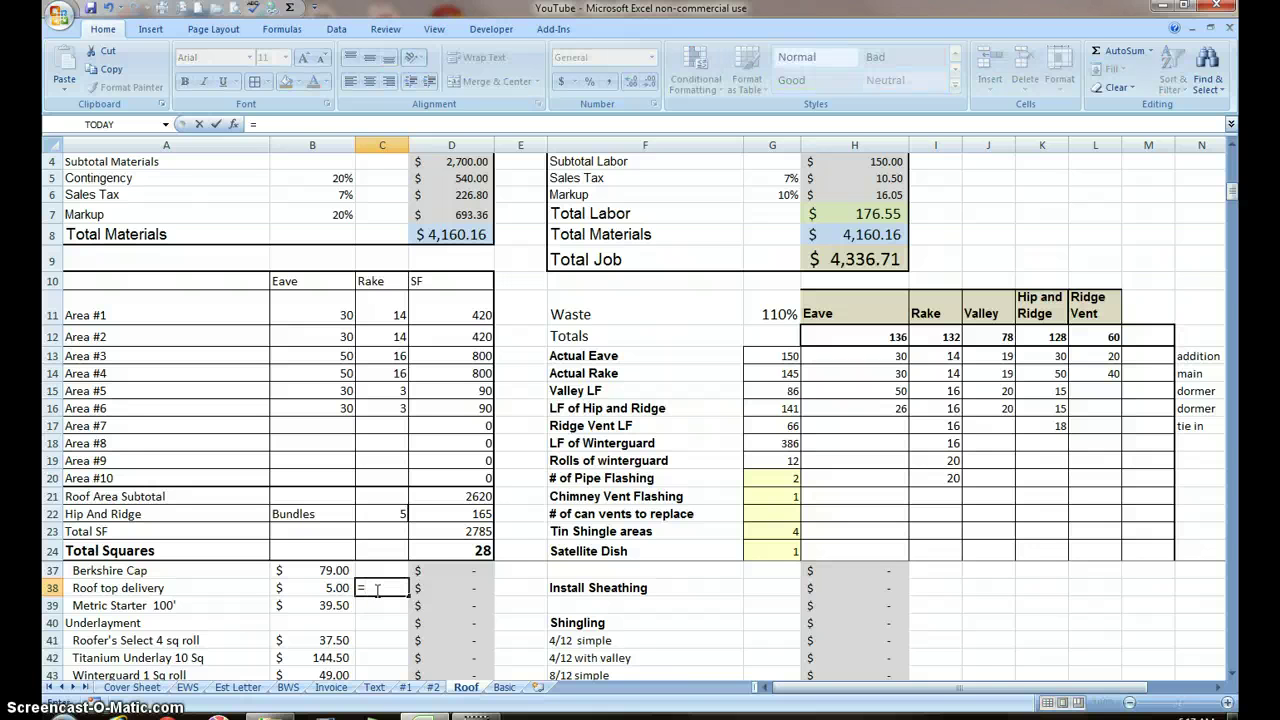
pyautogui.click(476, 550)
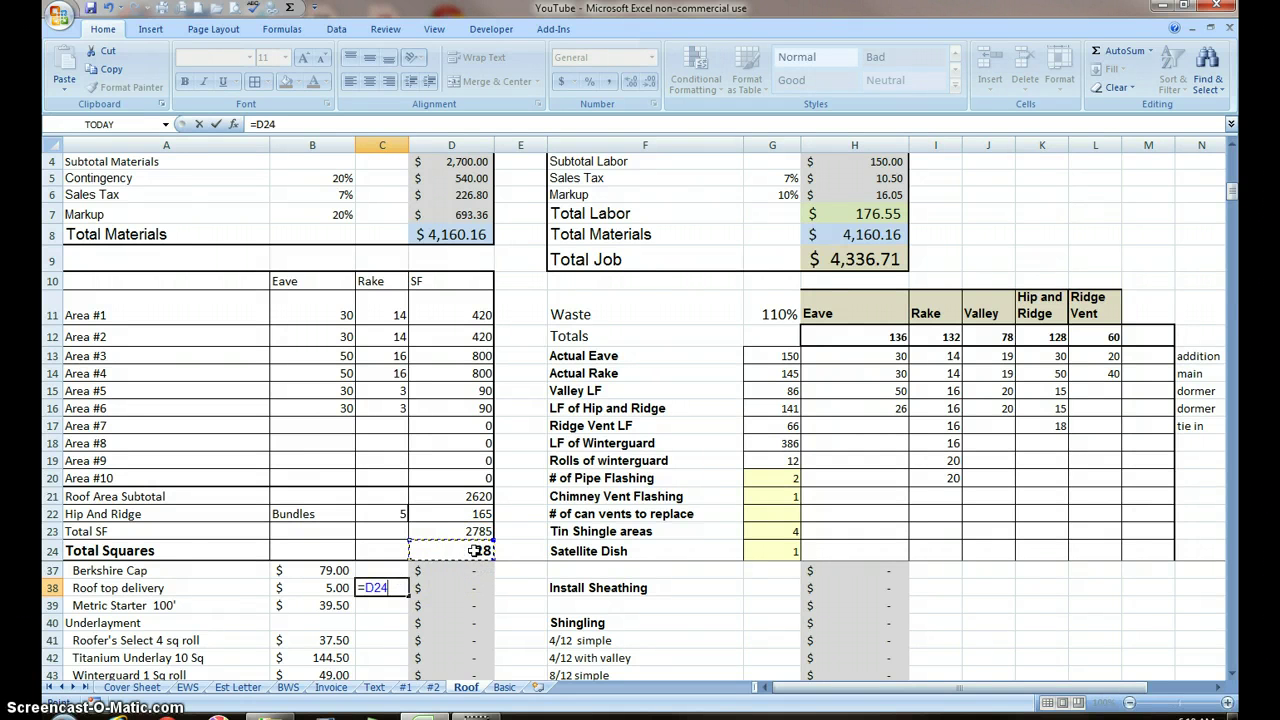
pyautogui.press('Return')
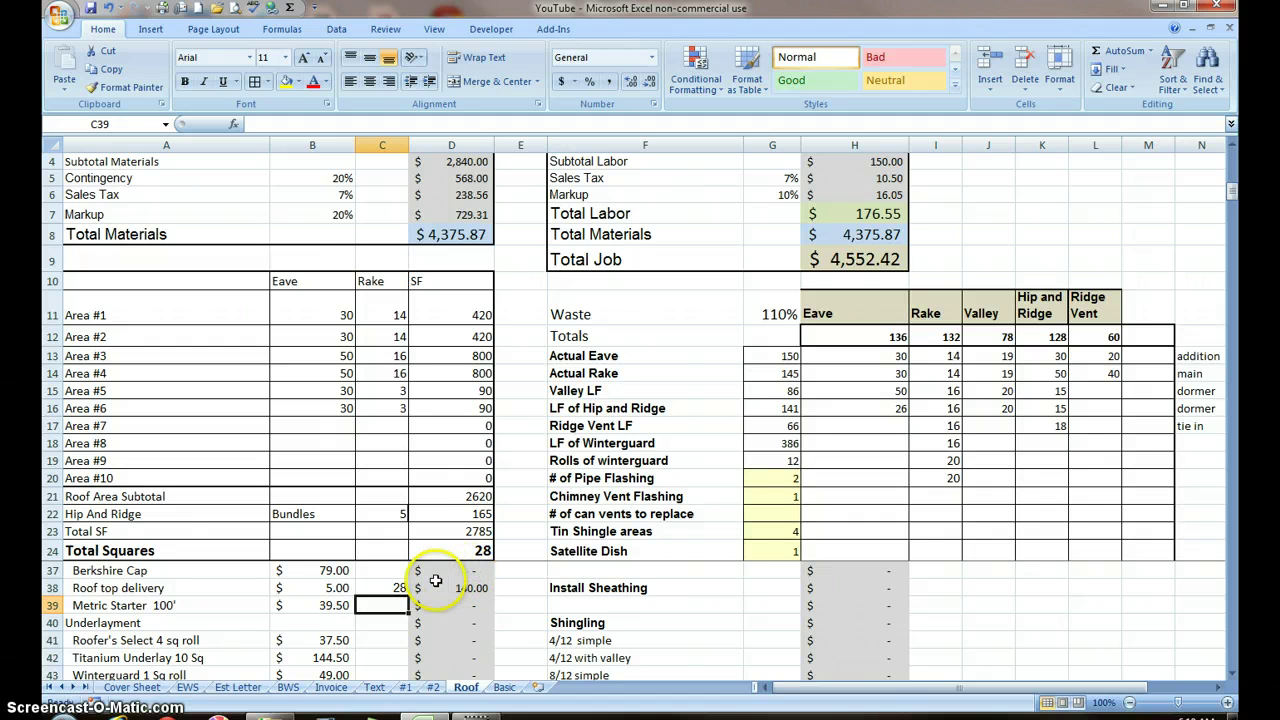
pyautogui.write('=')
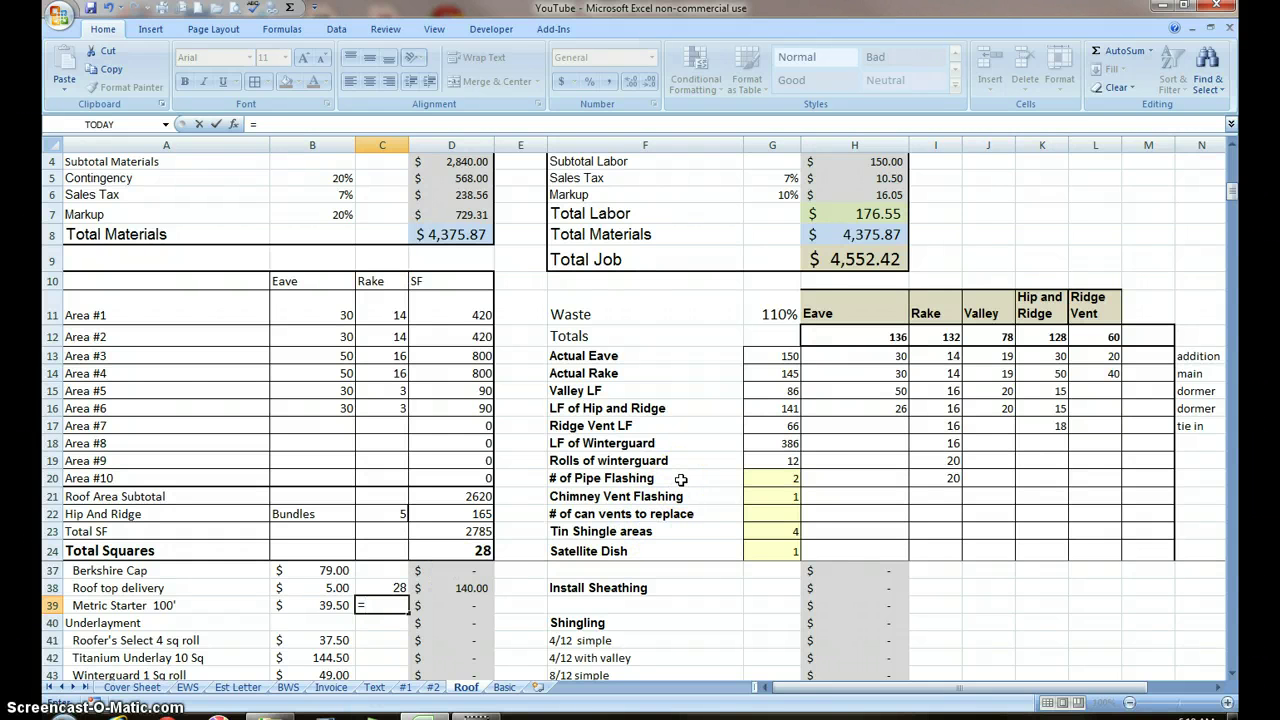
pyautogui.write('roundu')
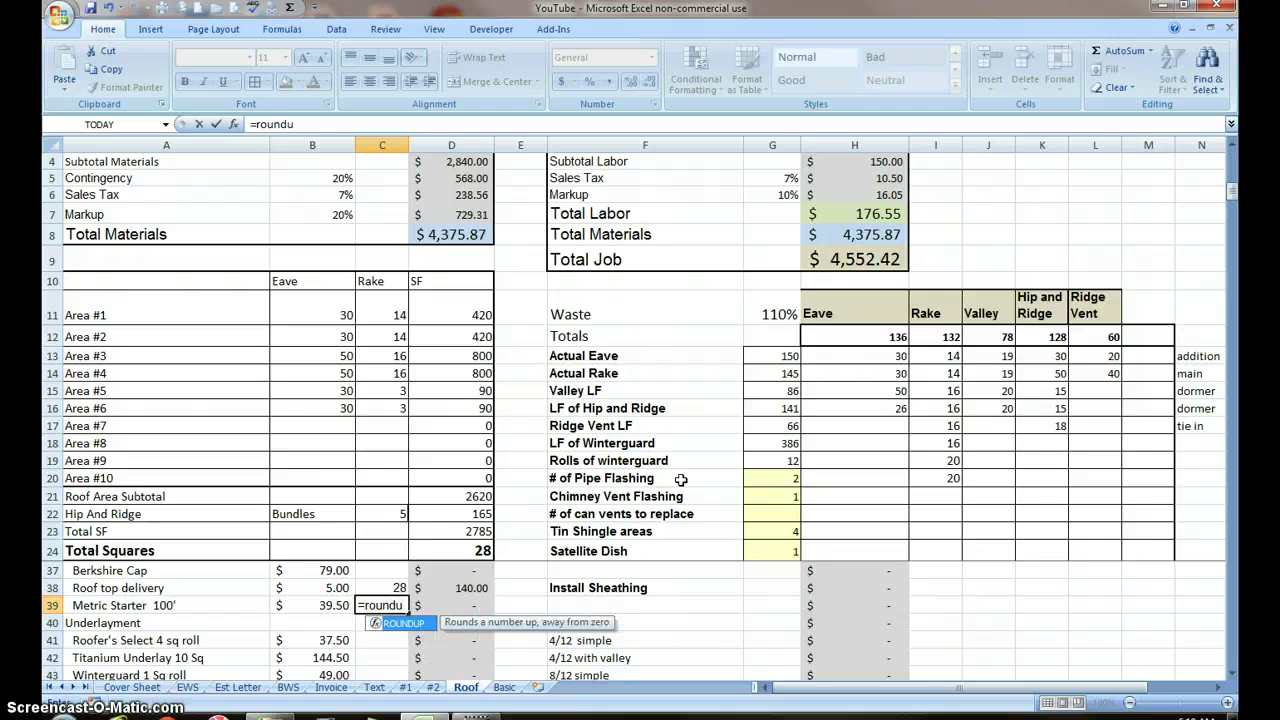
# Set the Metric Starter quantity in C39 to =ROUNDUP(eave/100,0), giving 2 at $79.00.
pyautogui.press('Tab')
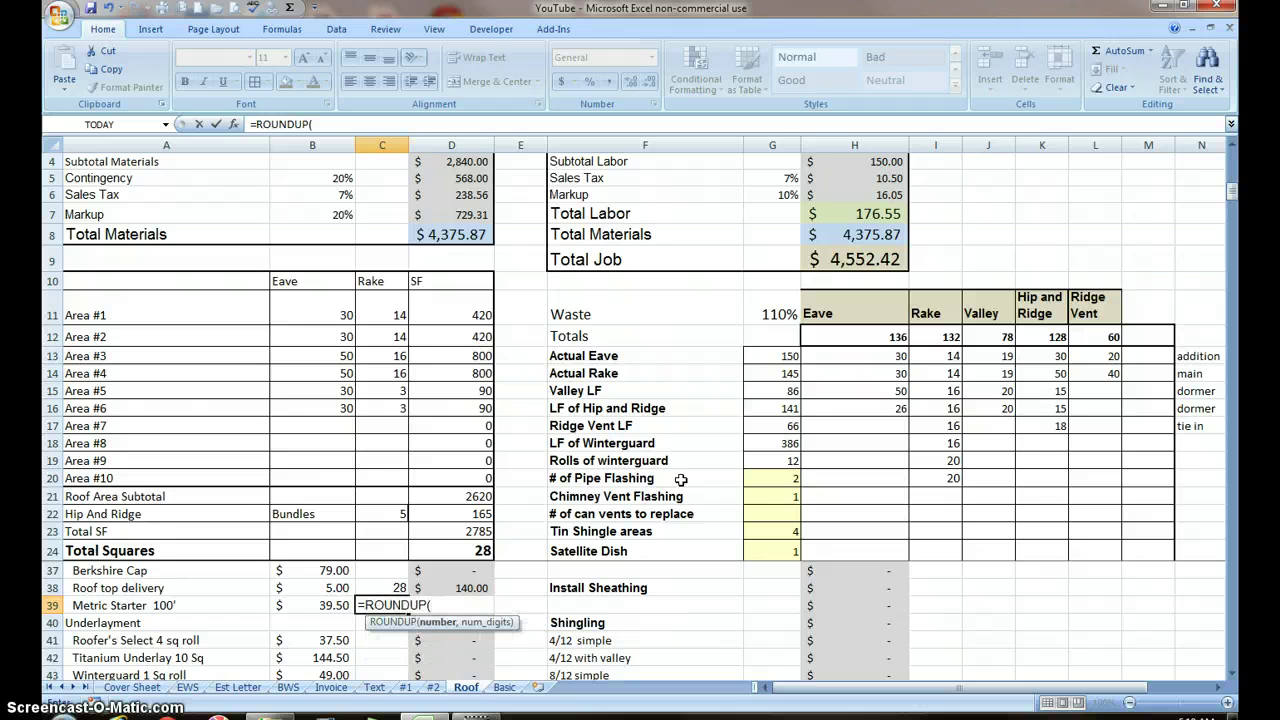
pyautogui.click(672, 482)
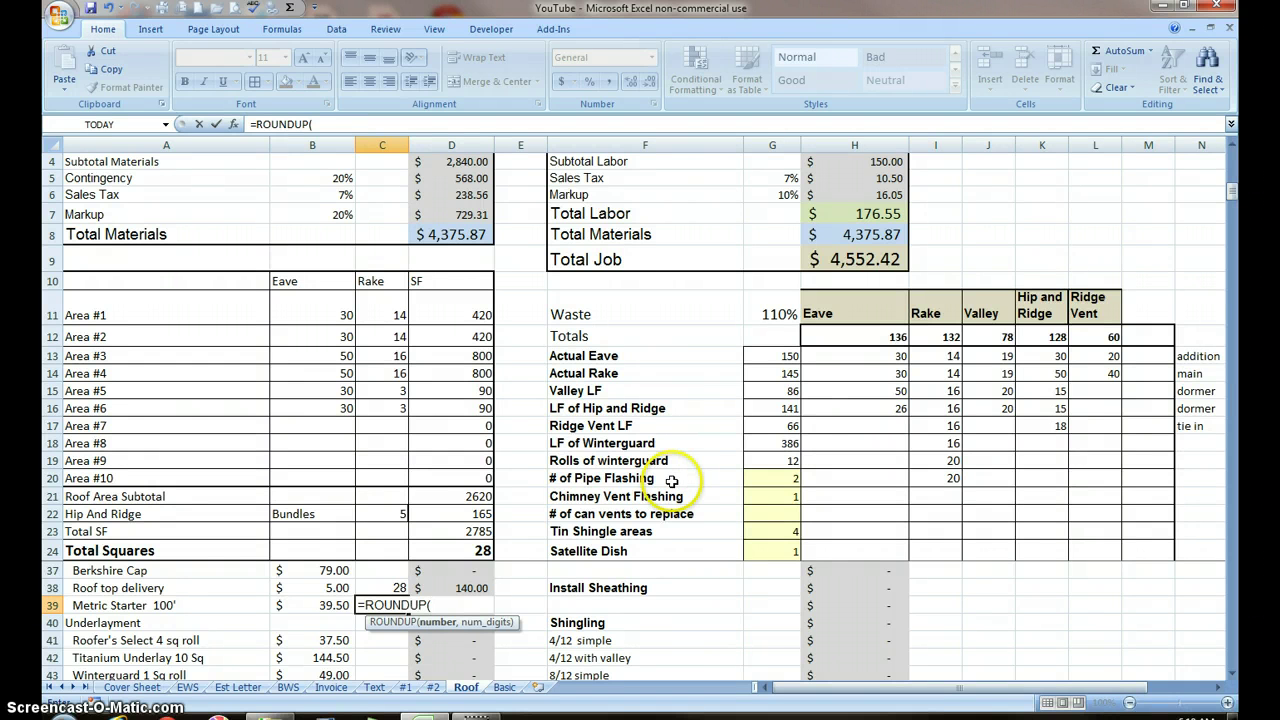
pyautogui.click(777, 356)
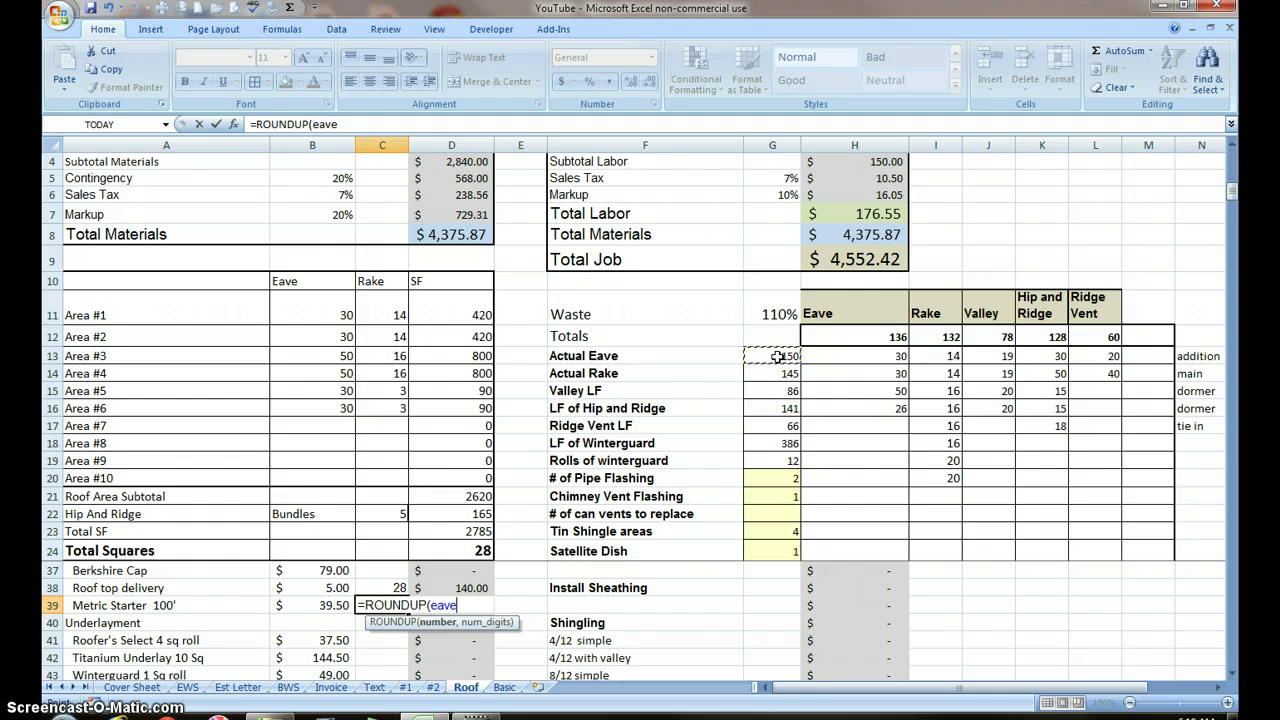
pyautogui.write(',')
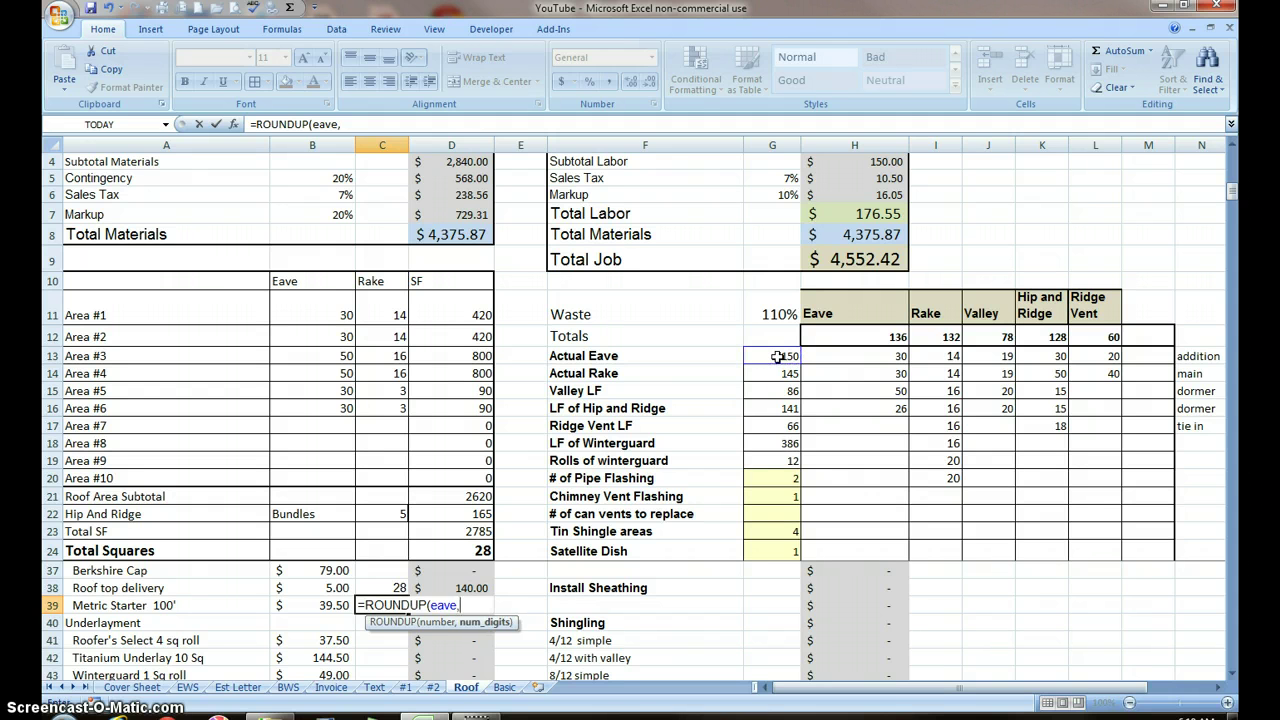
pyautogui.write('0)')
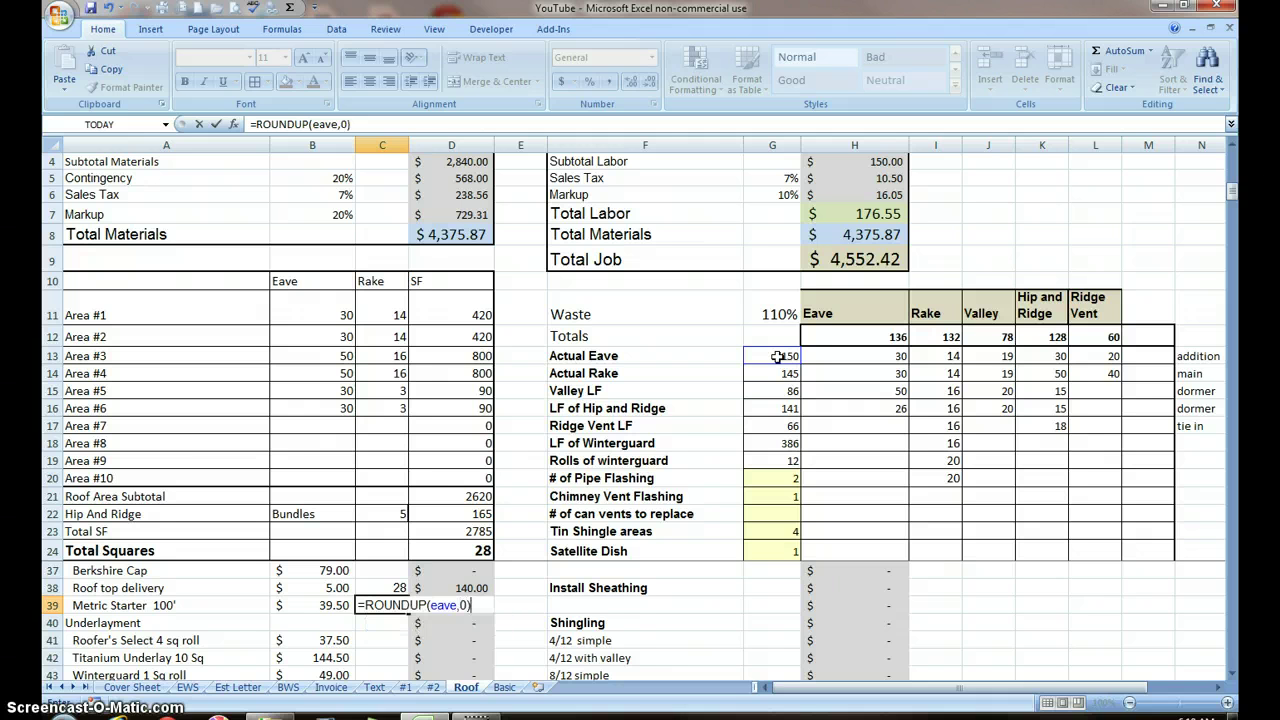
pyautogui.press('Return')
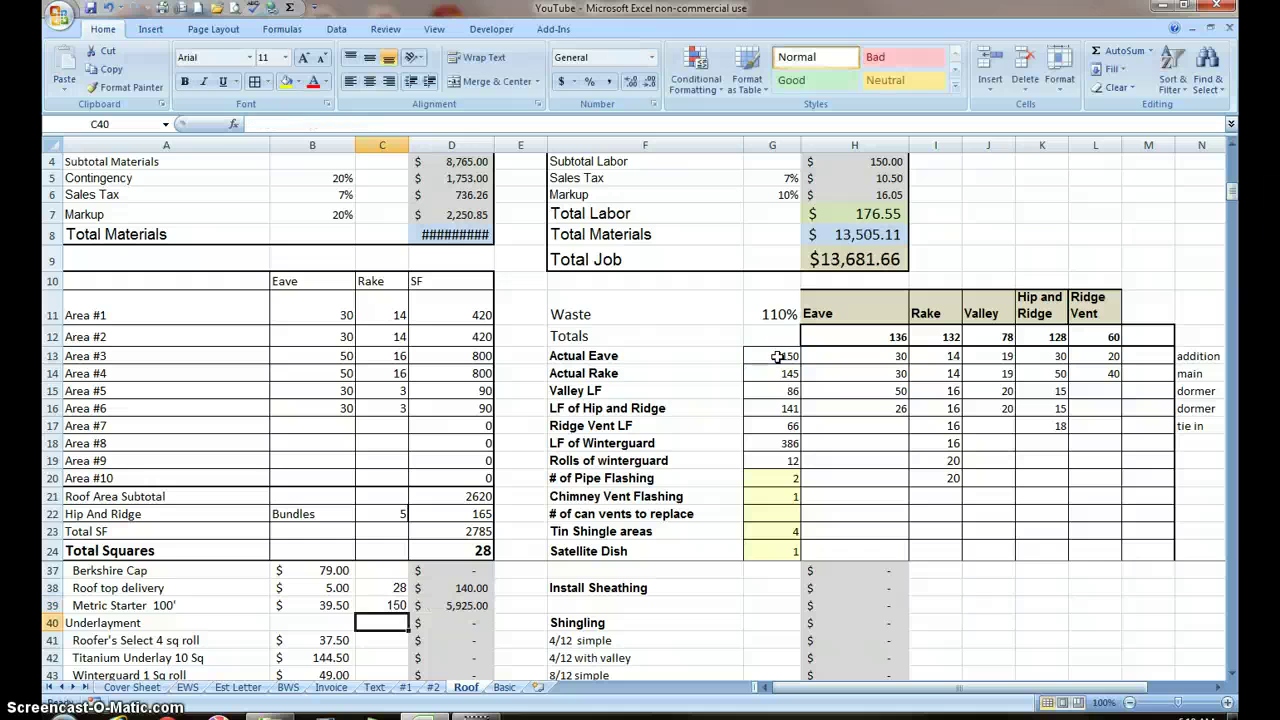
pyautogui.click(383, 605)
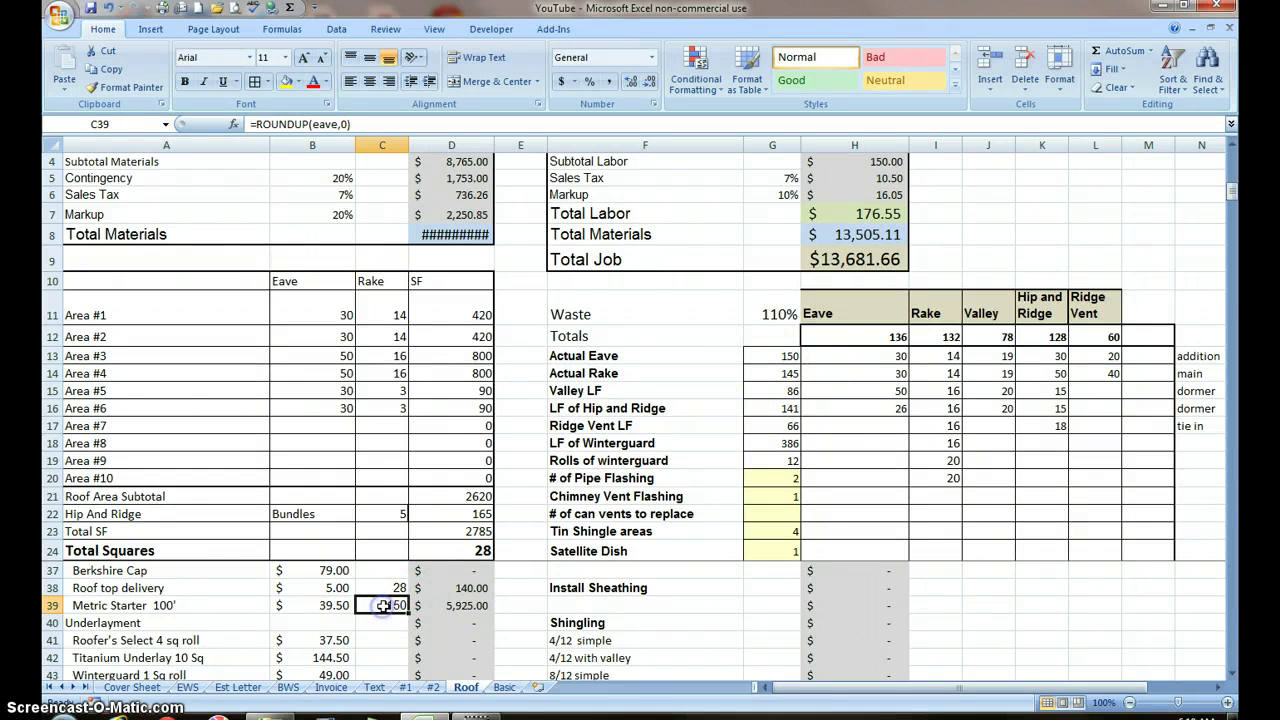
pyautogui.click(336, 124)
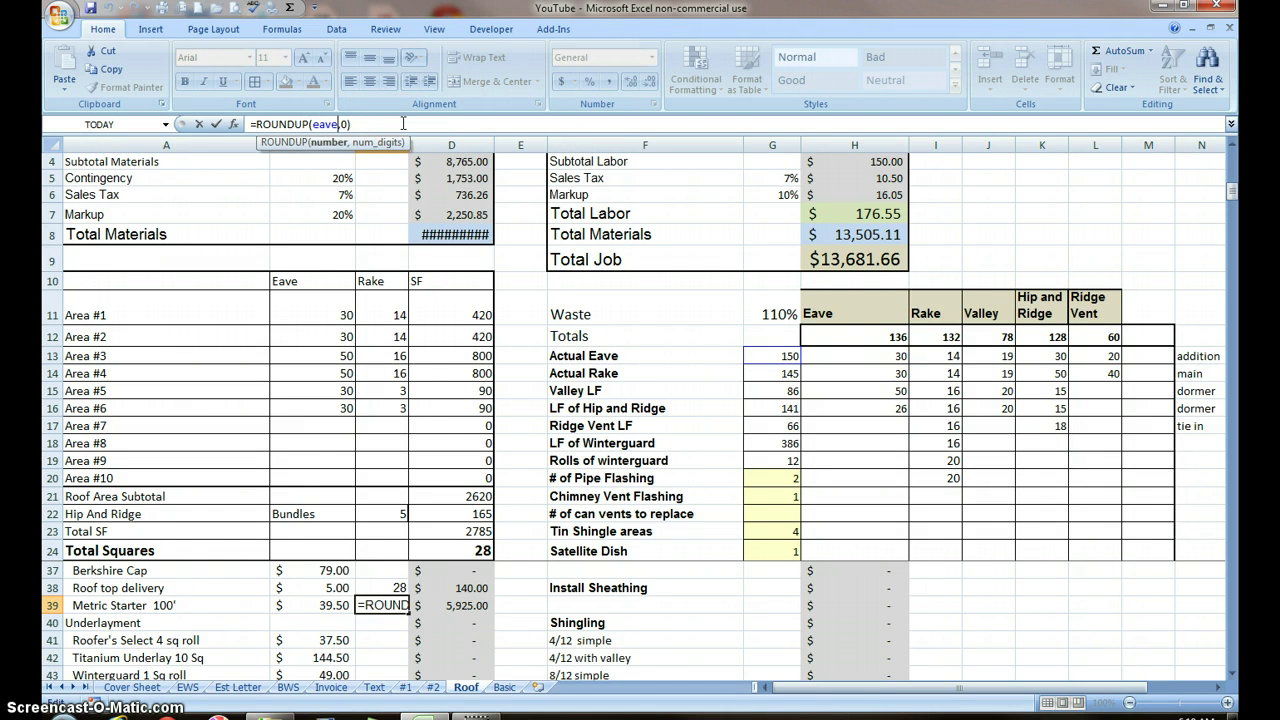
pyautogui.write('/100')
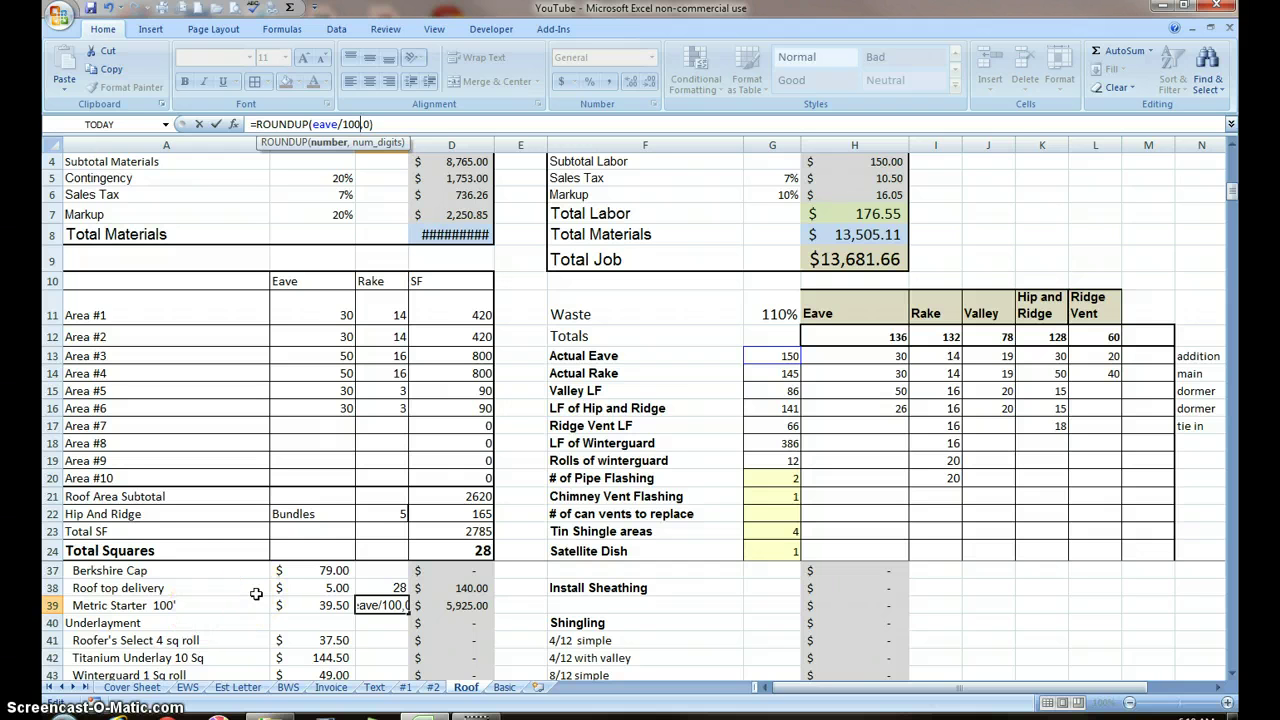
pyautogui.press('Return')
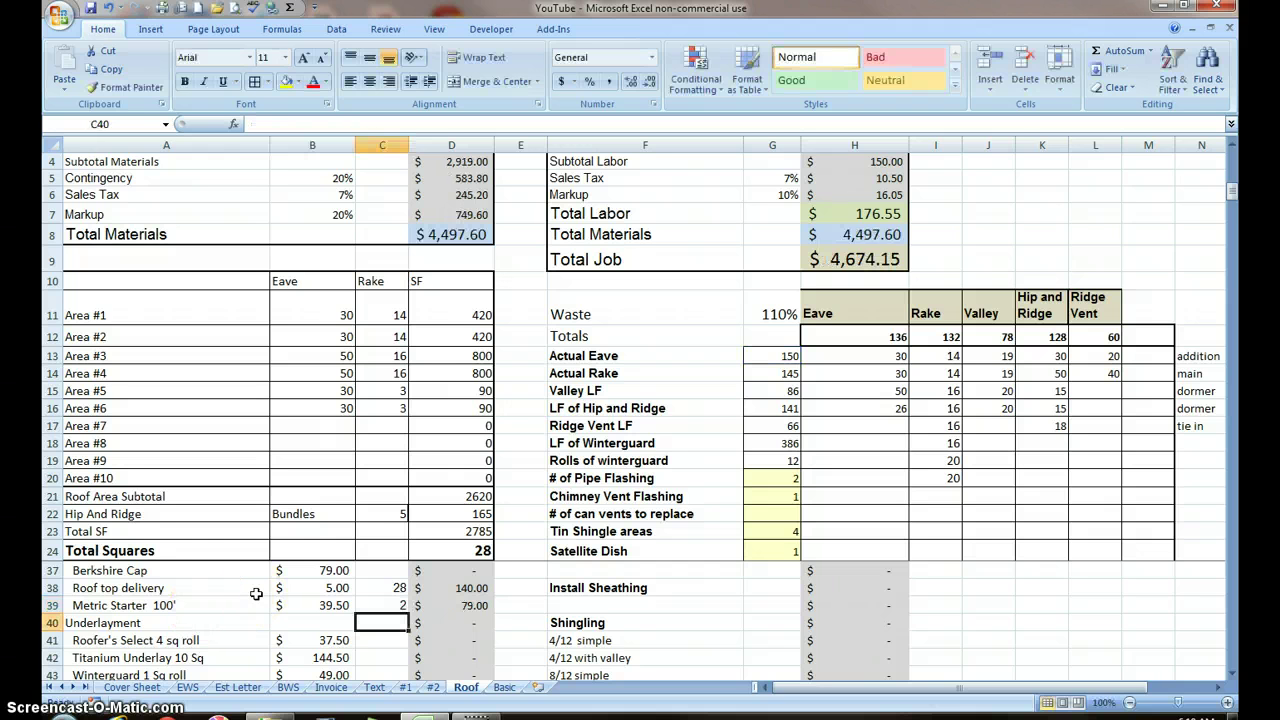
# Enter =ROUNDUP(D24/4,0) for the Roofer's Select quantity in C41, giving 7 rolls.
pyautogui.scroll(-1, 340, 625)
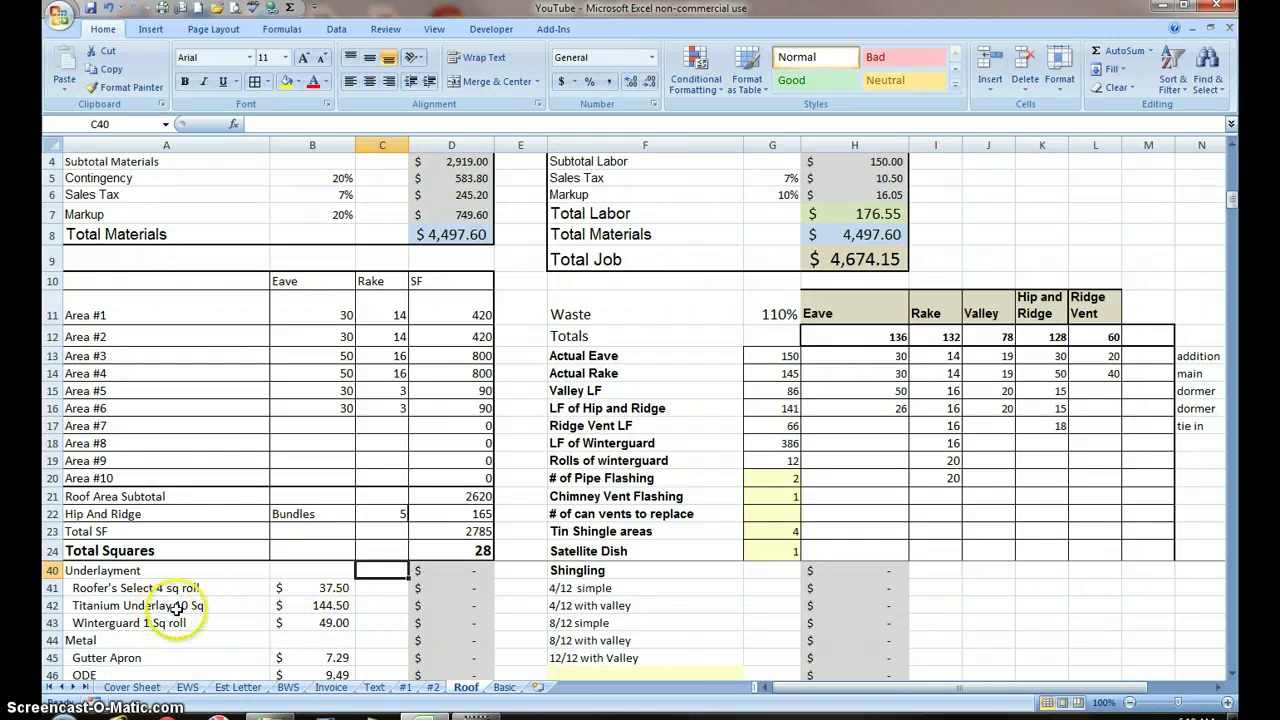
pyautogui.click(385, 588)
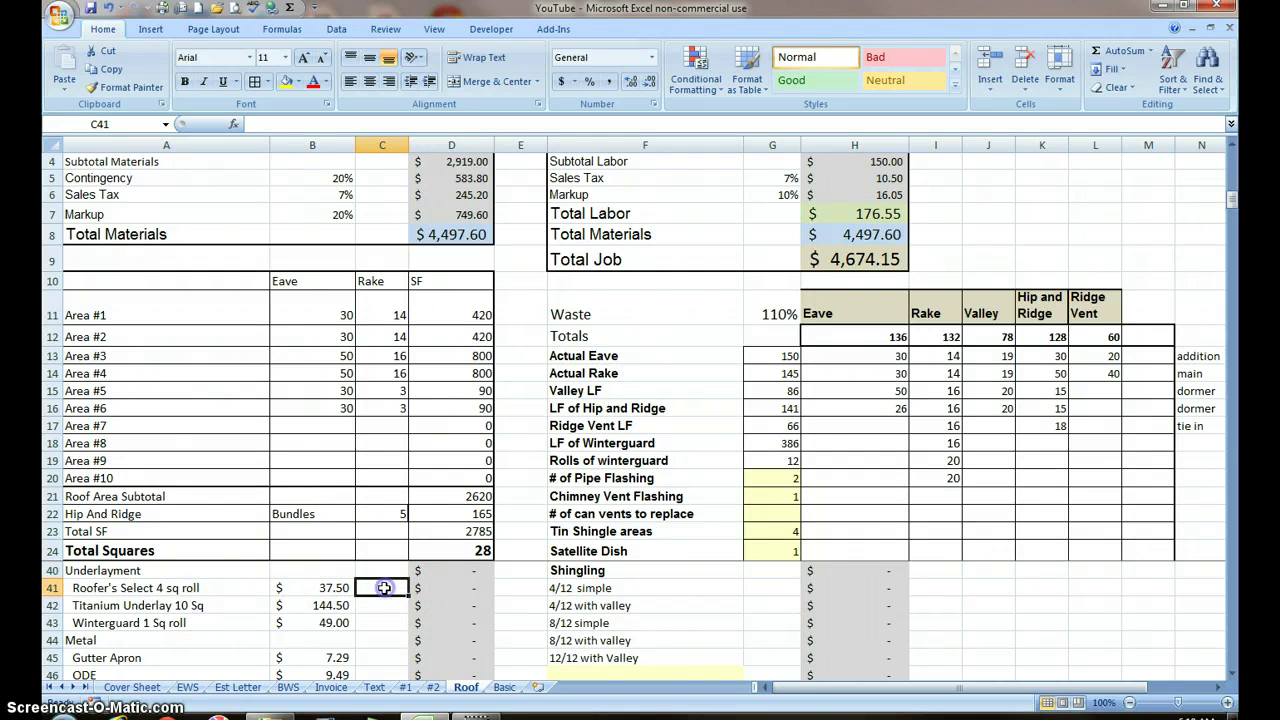
pyautogui.click(450, 553)
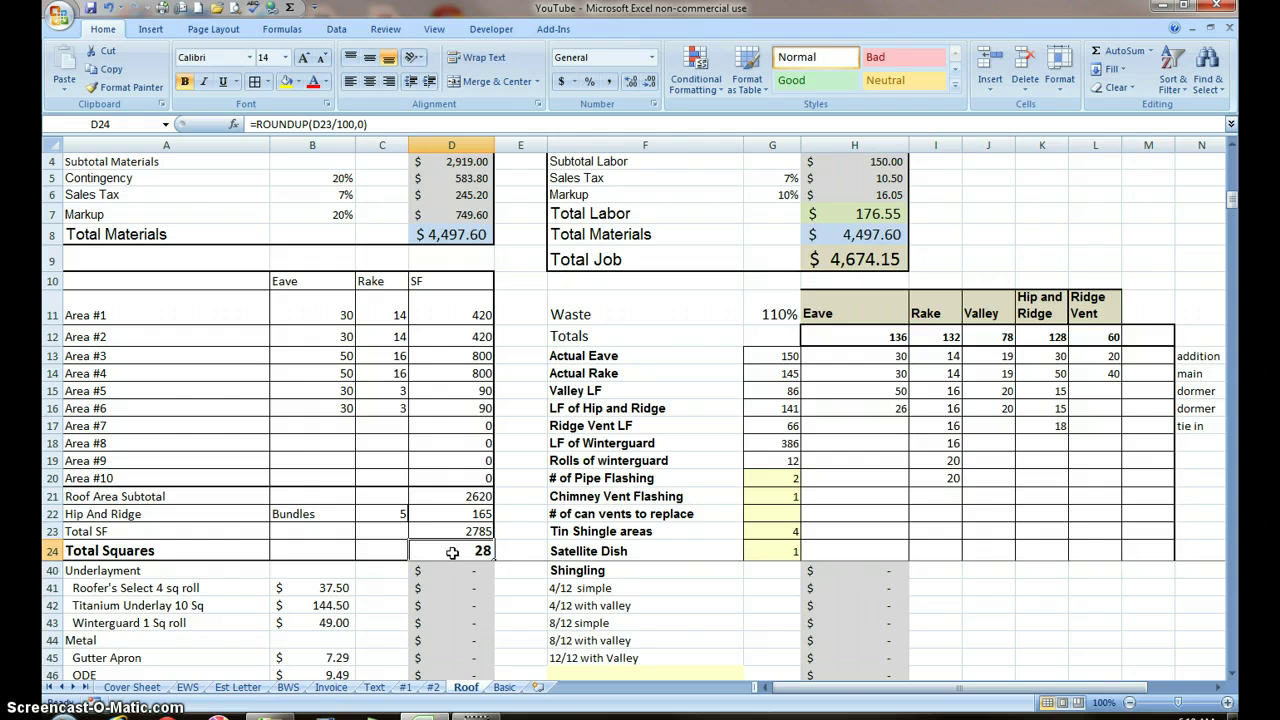
pyautogui.click(382, 588)
pyautogui.write('=')
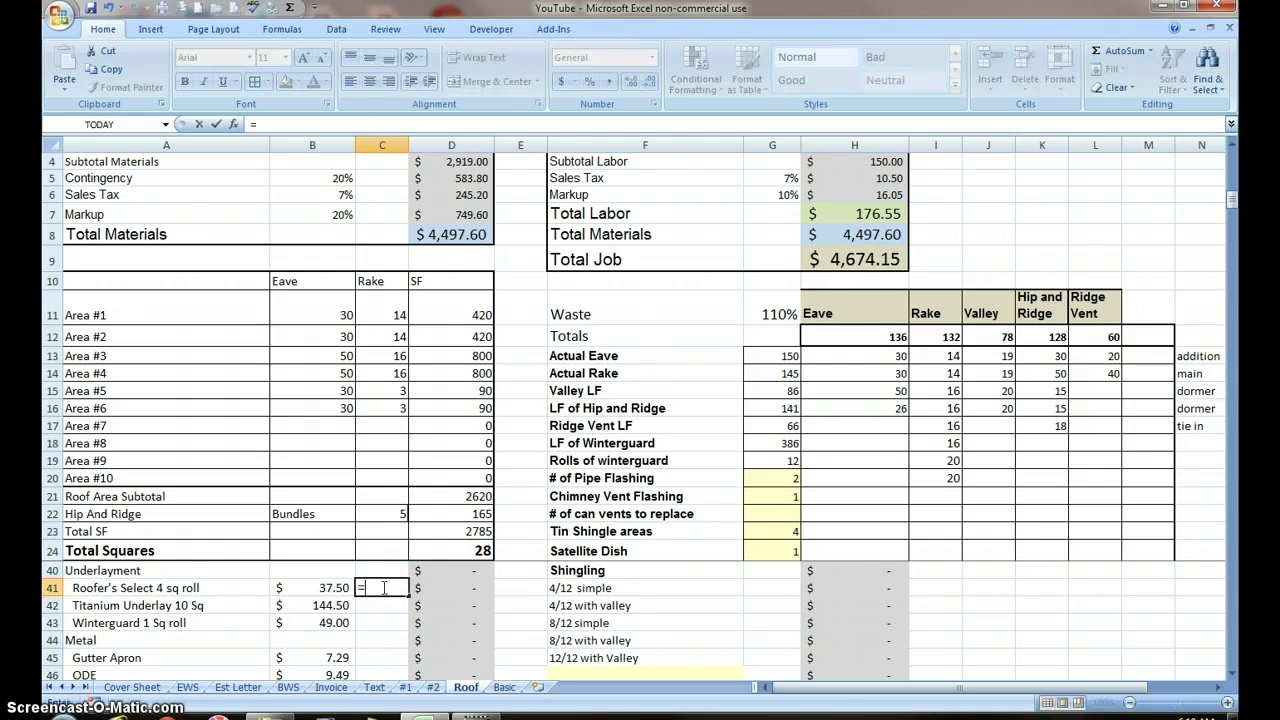
pyautogui.write('roun')
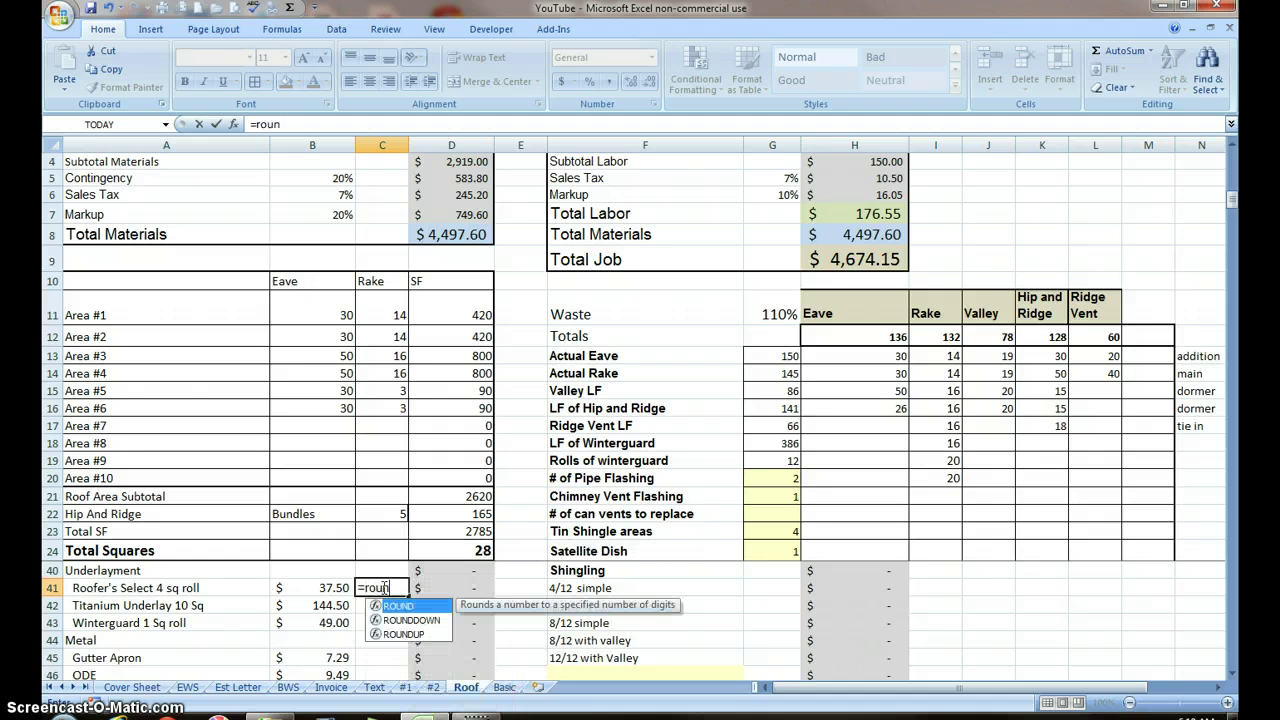
pyautogui.doubleClick(410, 635)
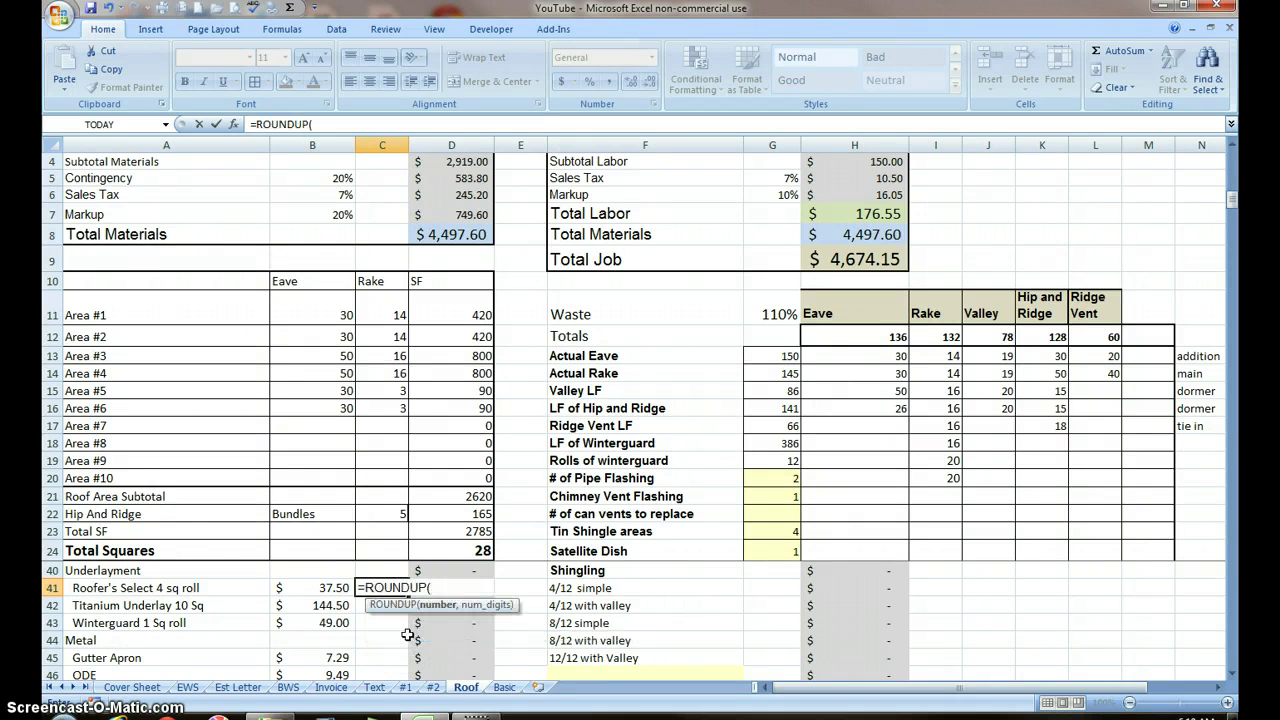
pyautogui.click(475, 549)
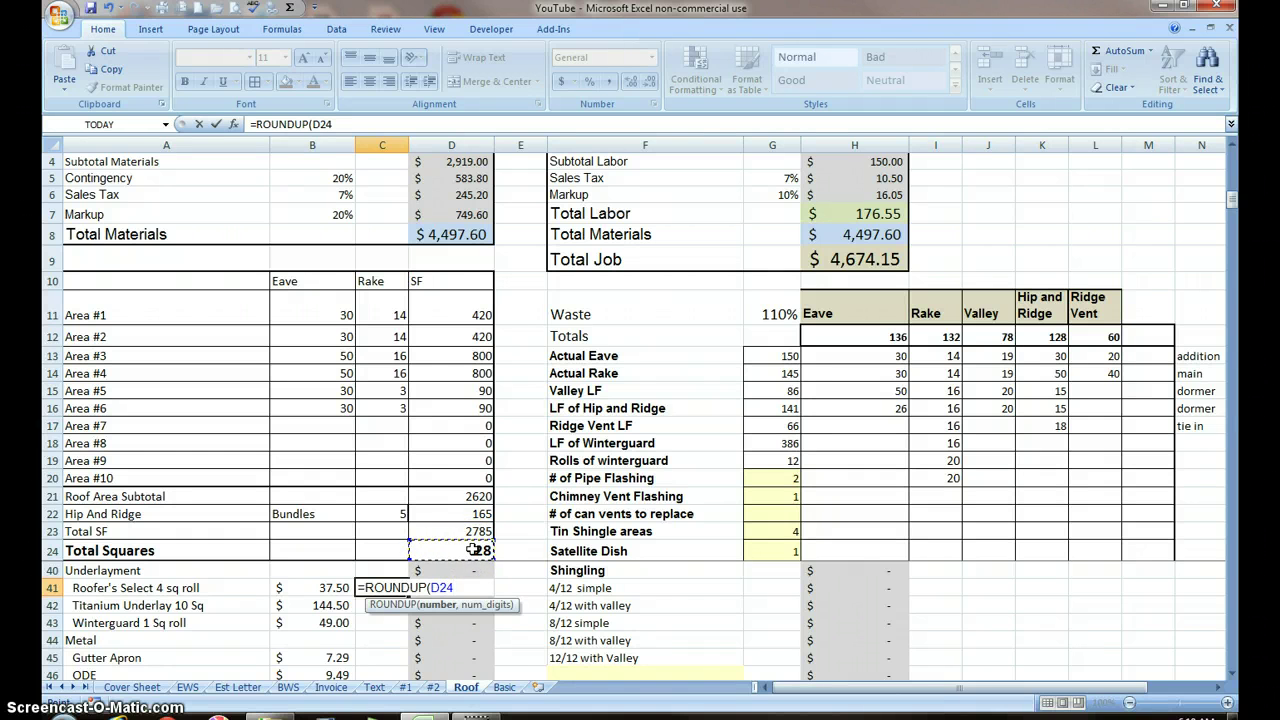
pyautogui.write('/4,0')
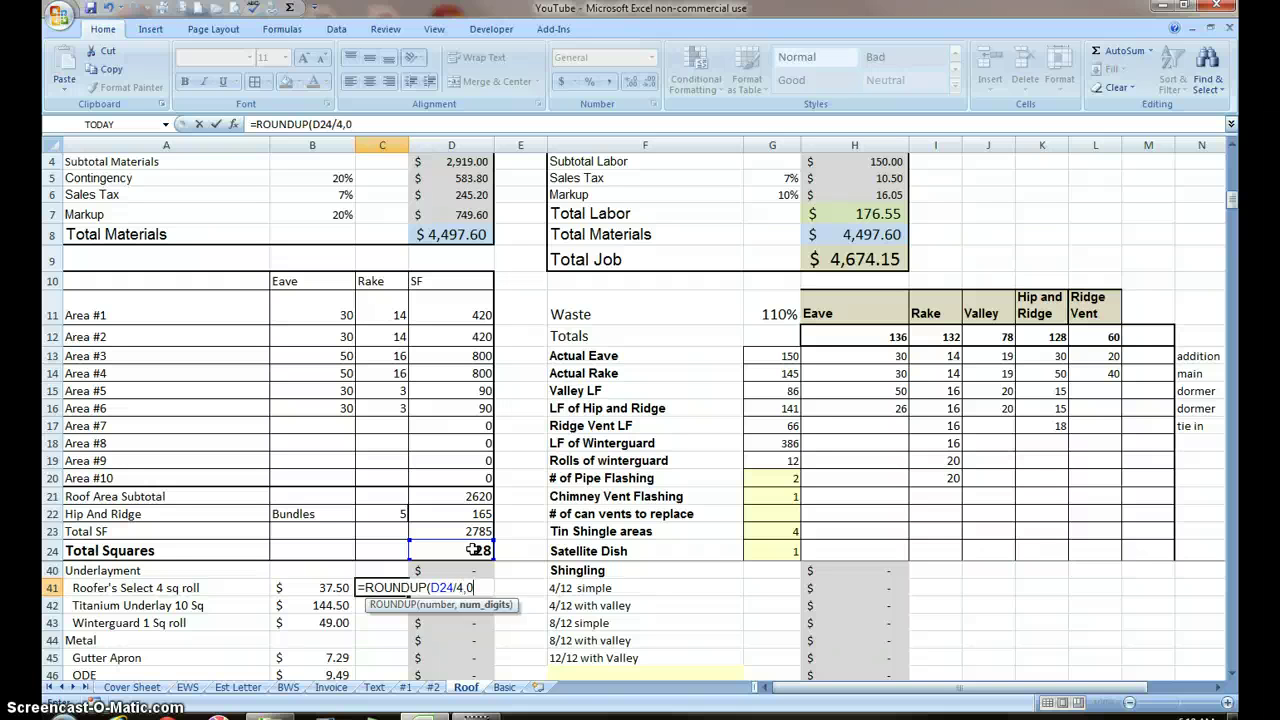
pyautogui.write(')')
pyautogui.press('Return')
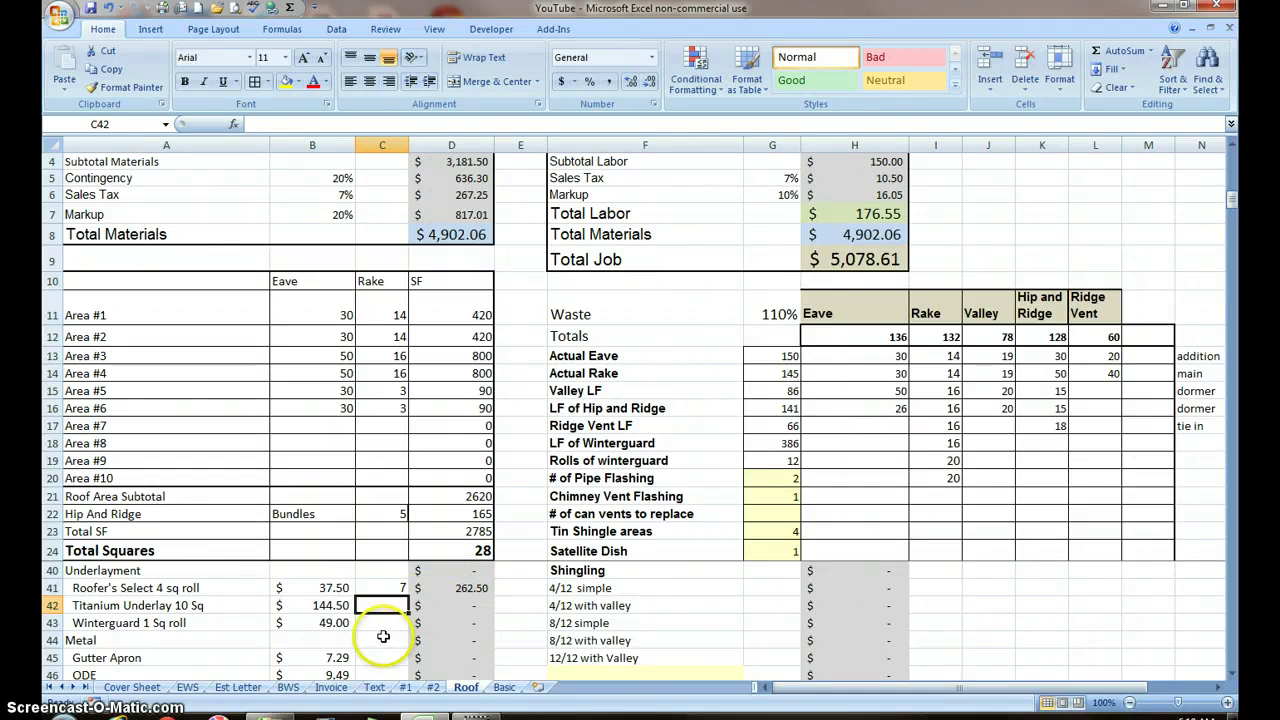
# Link the Winterguard roll quantity in C43 to Rolls of winterguard with =G19, showing 12.
pyautogui.click(381, 623)
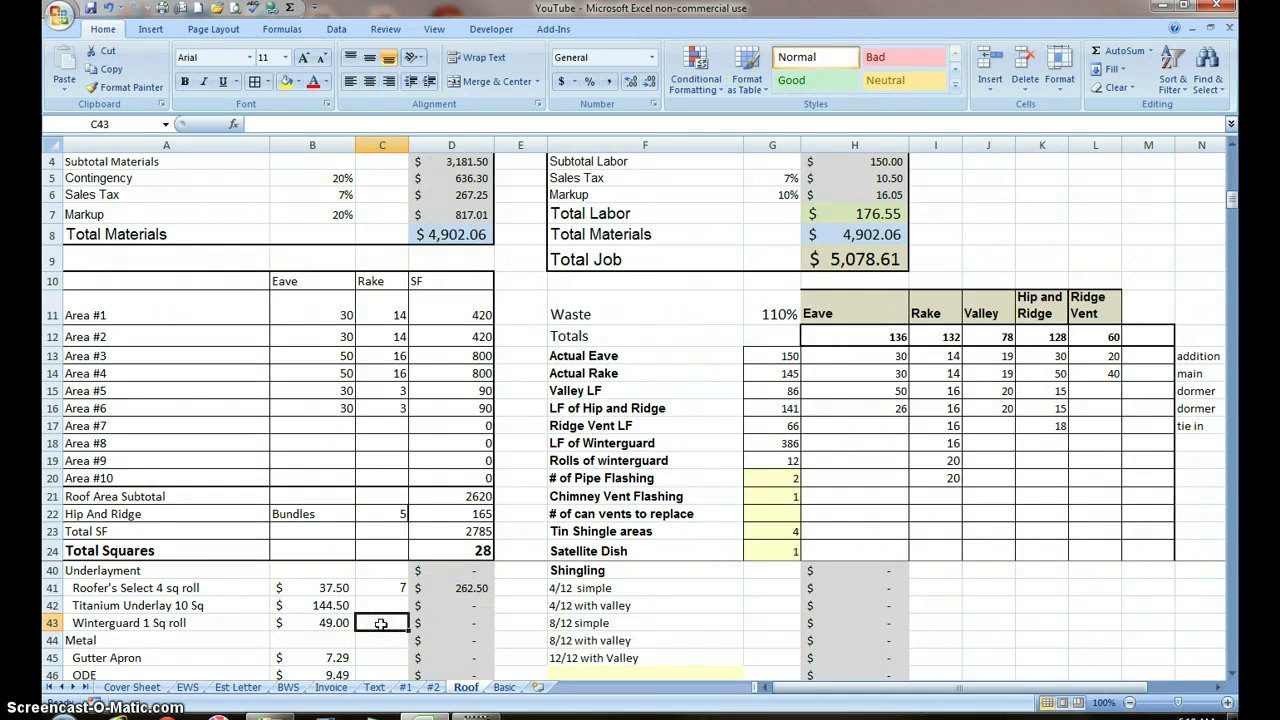
pyautogui.write('=')
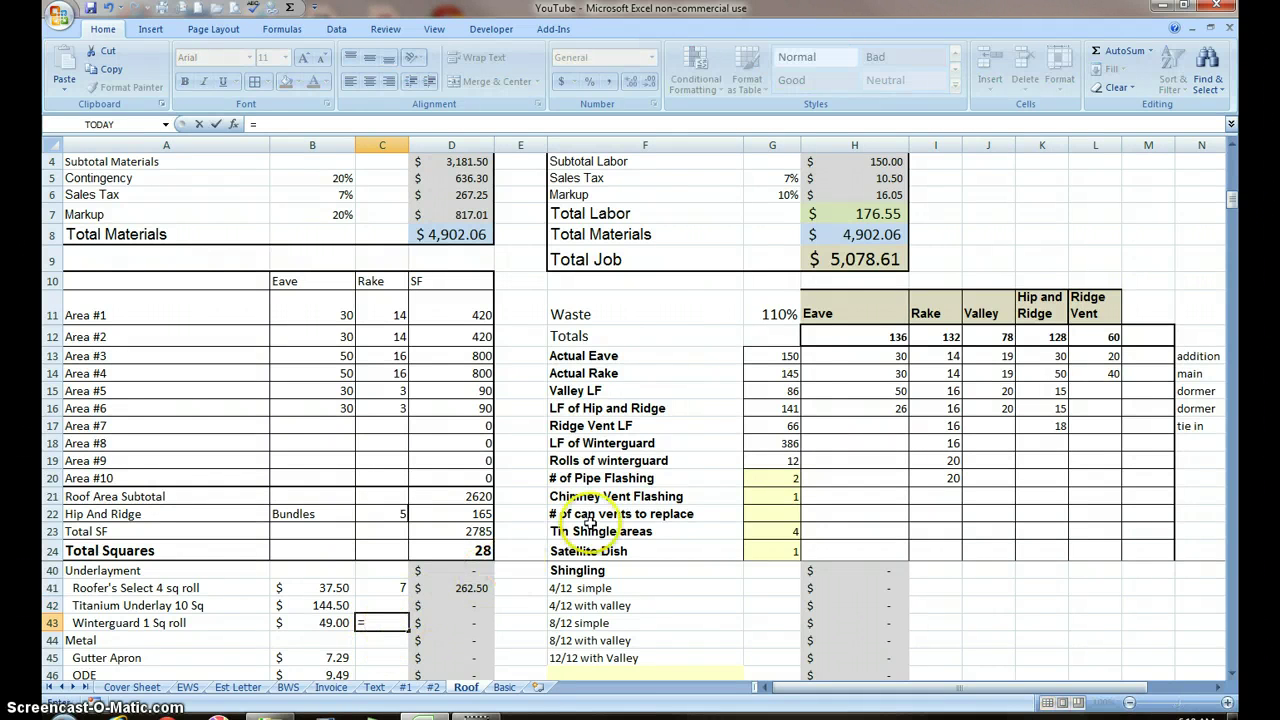
pyautogui.click(773, 460)
pyautogui.press('Return')
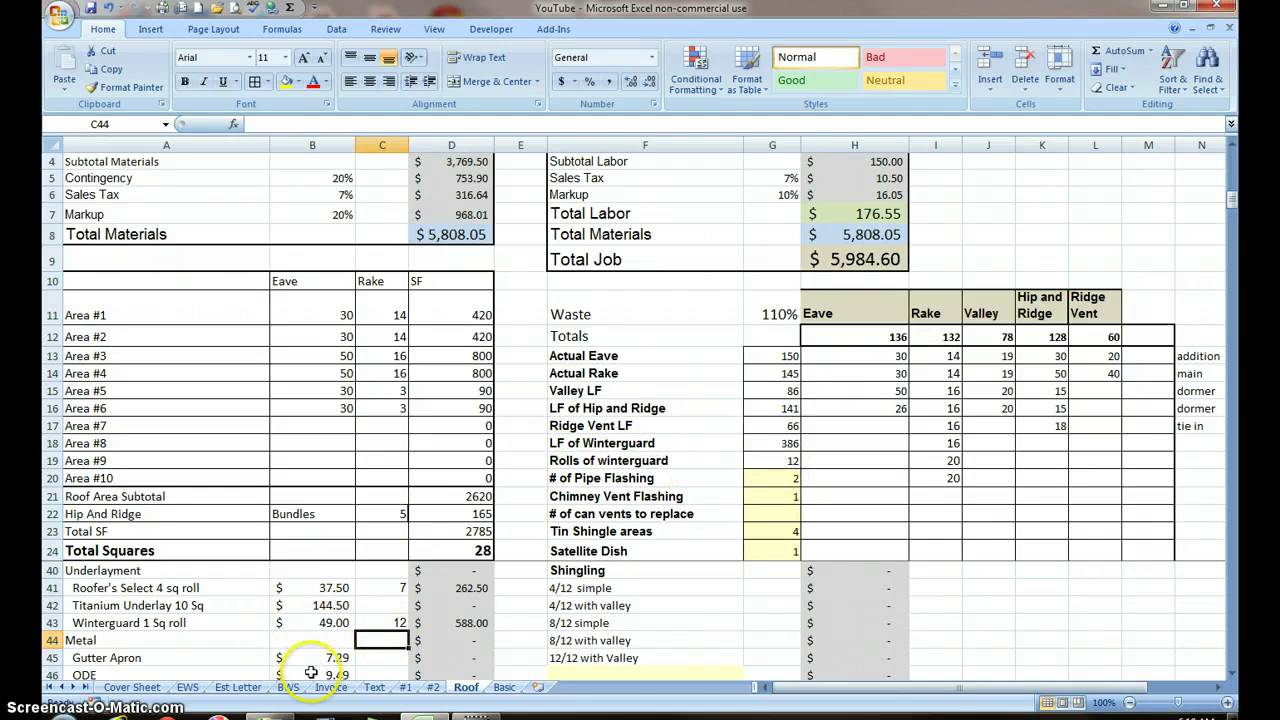
# Enter =ROUNDUP(eave/10,0) as the Gutter Apron quantity in C45, giving 15 at $109.35.
pyautogui.scroll(-1, 341, 638)
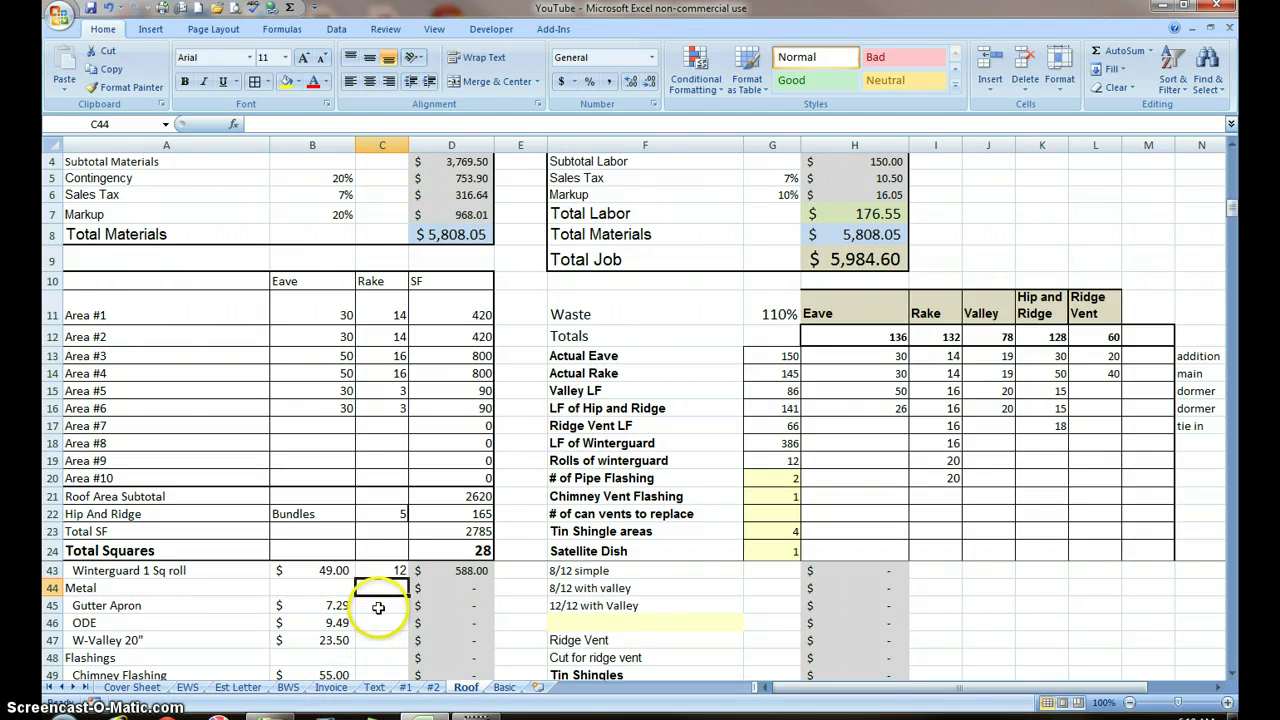
pyautogui.click(380, 606)
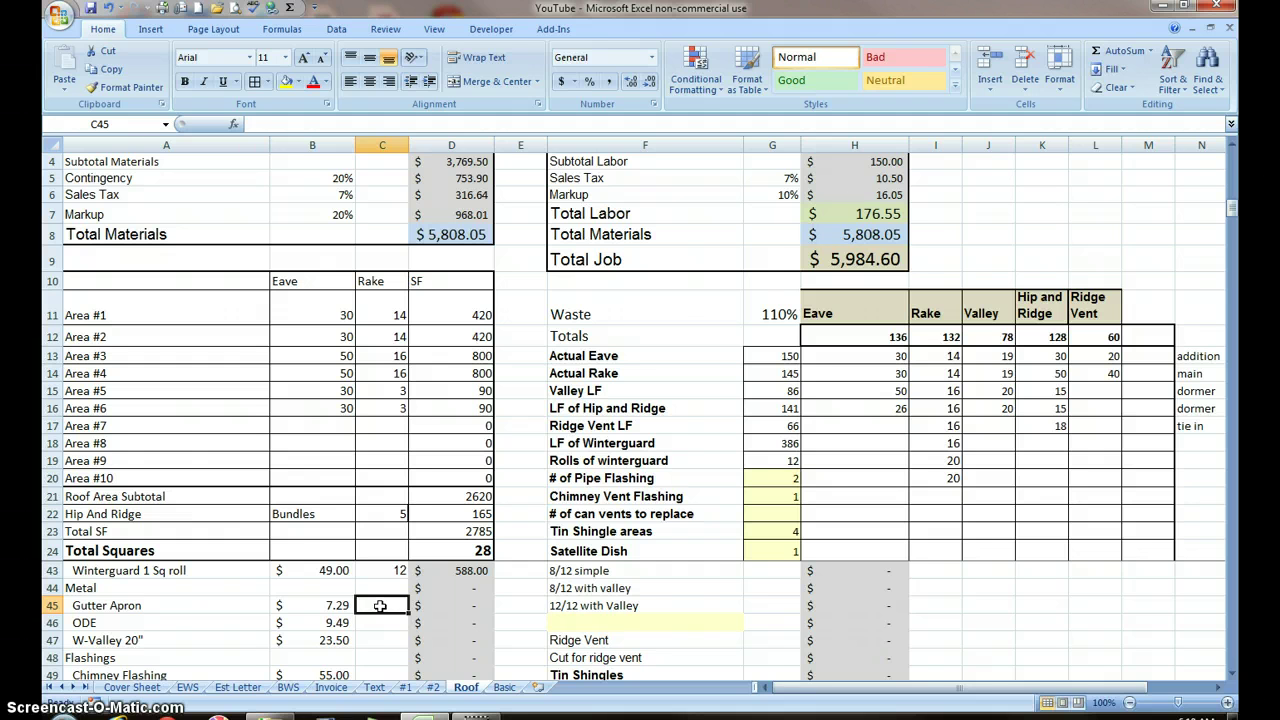
pyautogui.write('=')
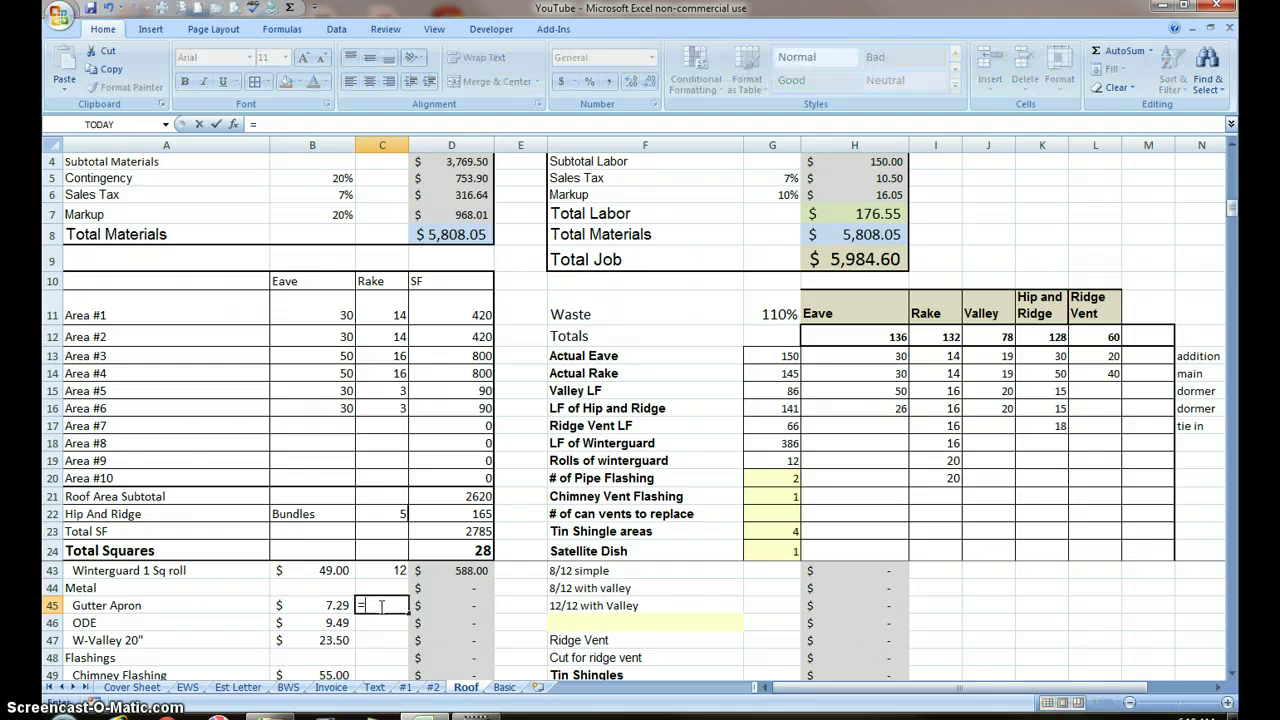
pyautogui.click(785, 357)
pyautogui.write('/1')
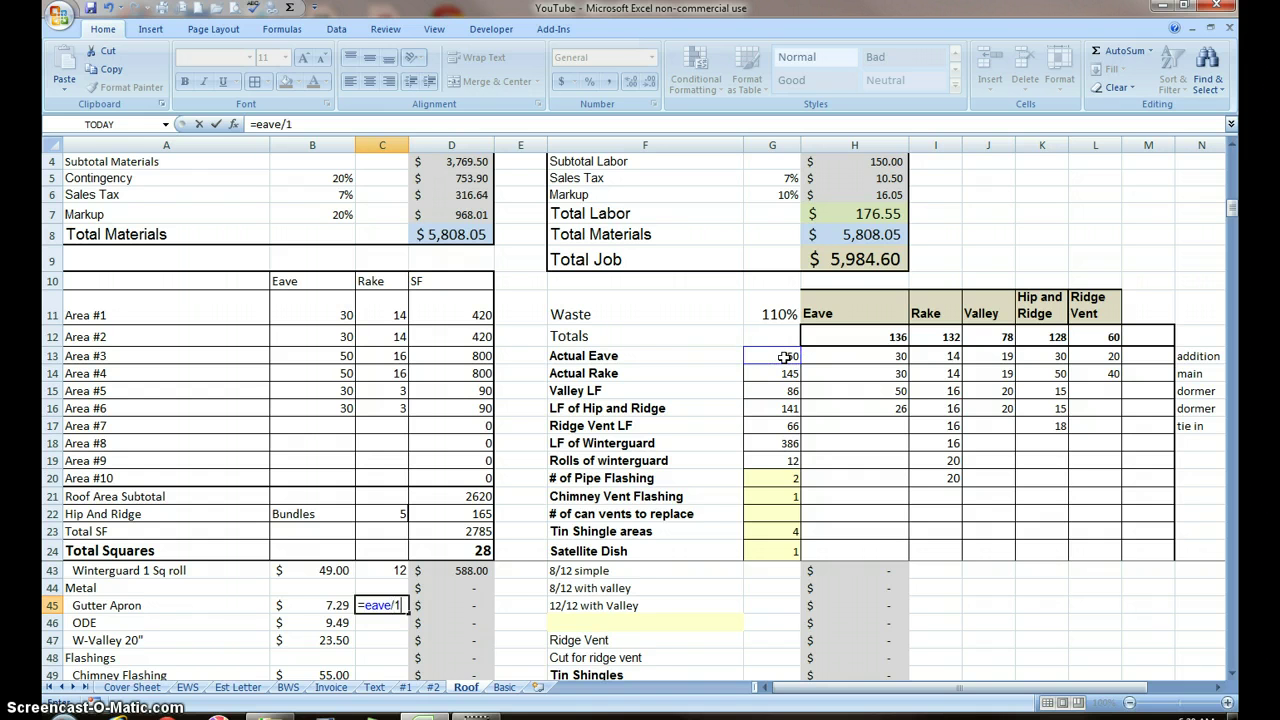
pyautogui.write('0')
pyautogui.click(259, 124)
pyautogui.write('round')
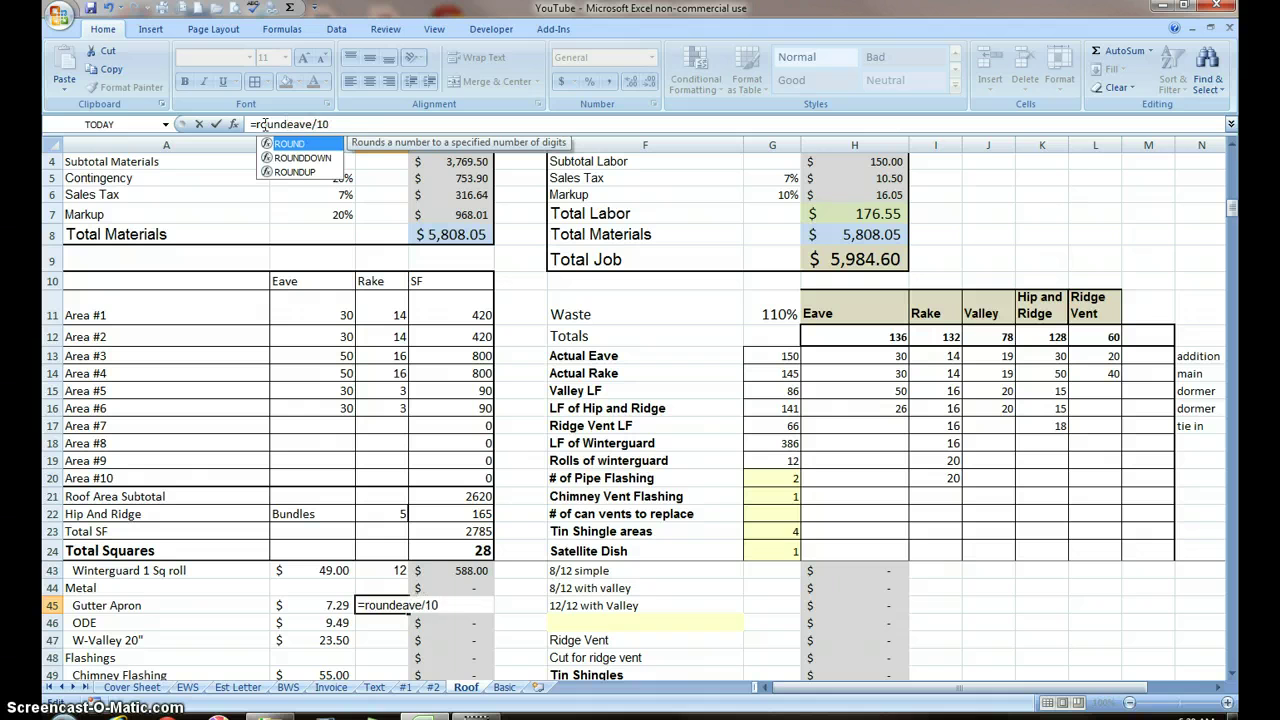
pyautogui.write('u')
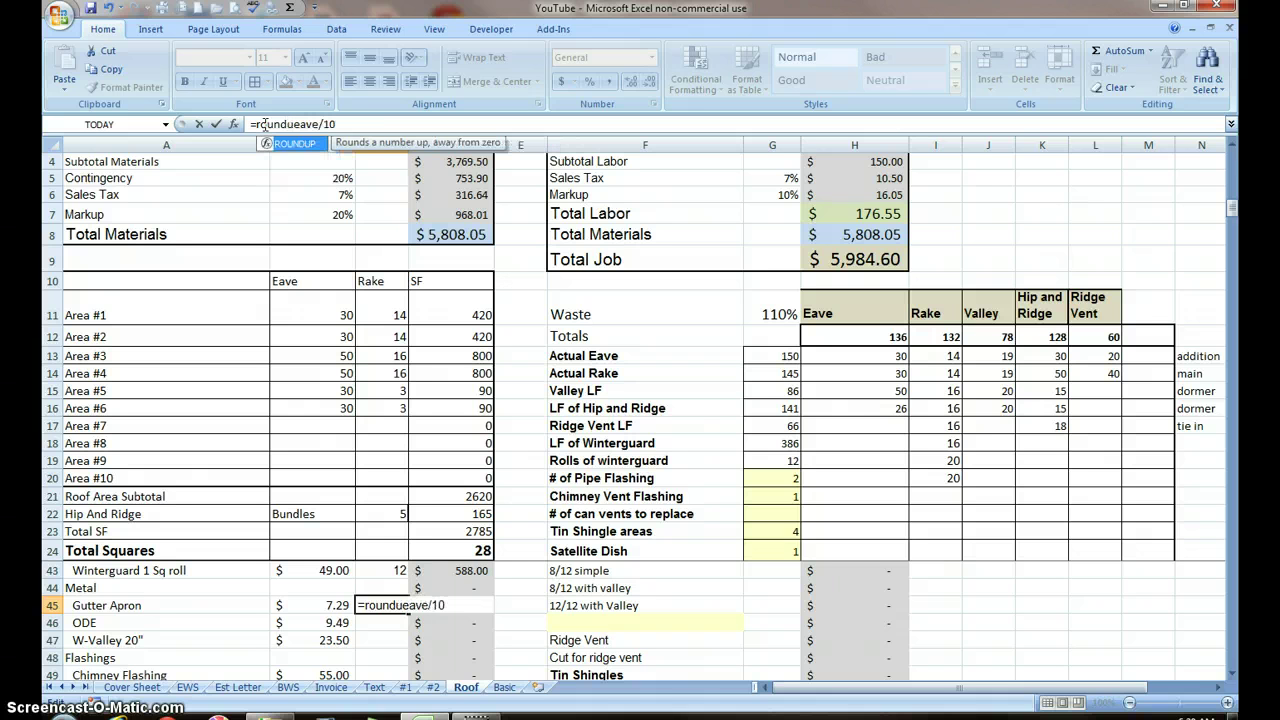
pyautogui.press('Tab')
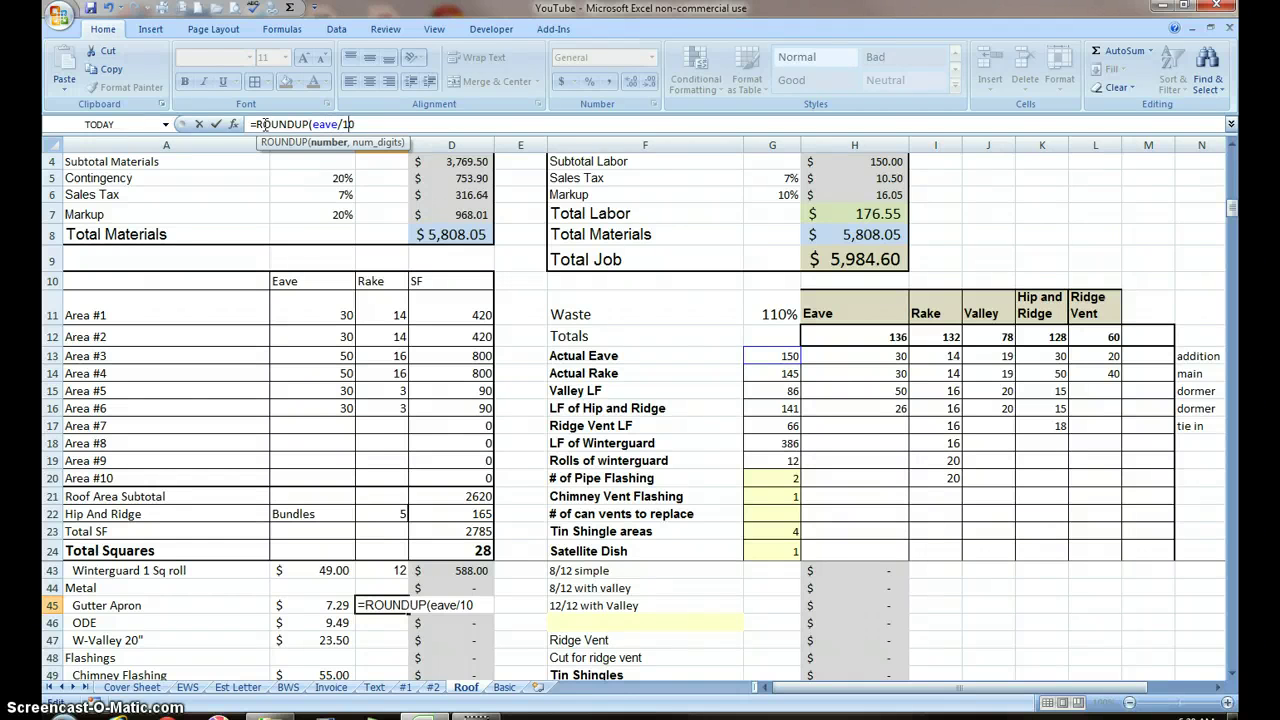
pyautogui.write(',0)')
pyautogui.press('Return')
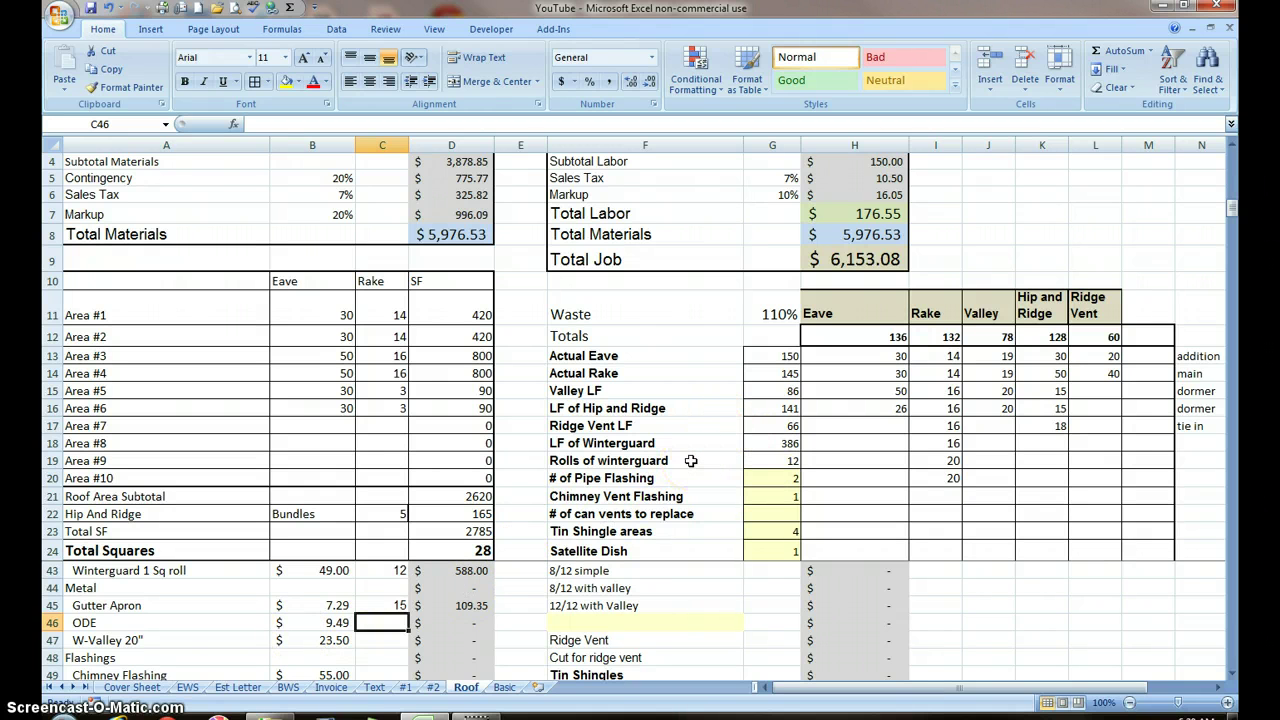
# Set the ODE quantity in C46 to =ROUNDUP(rake/12,0), yielding 13 at $123.37.
pyautogui.write('=roundu')
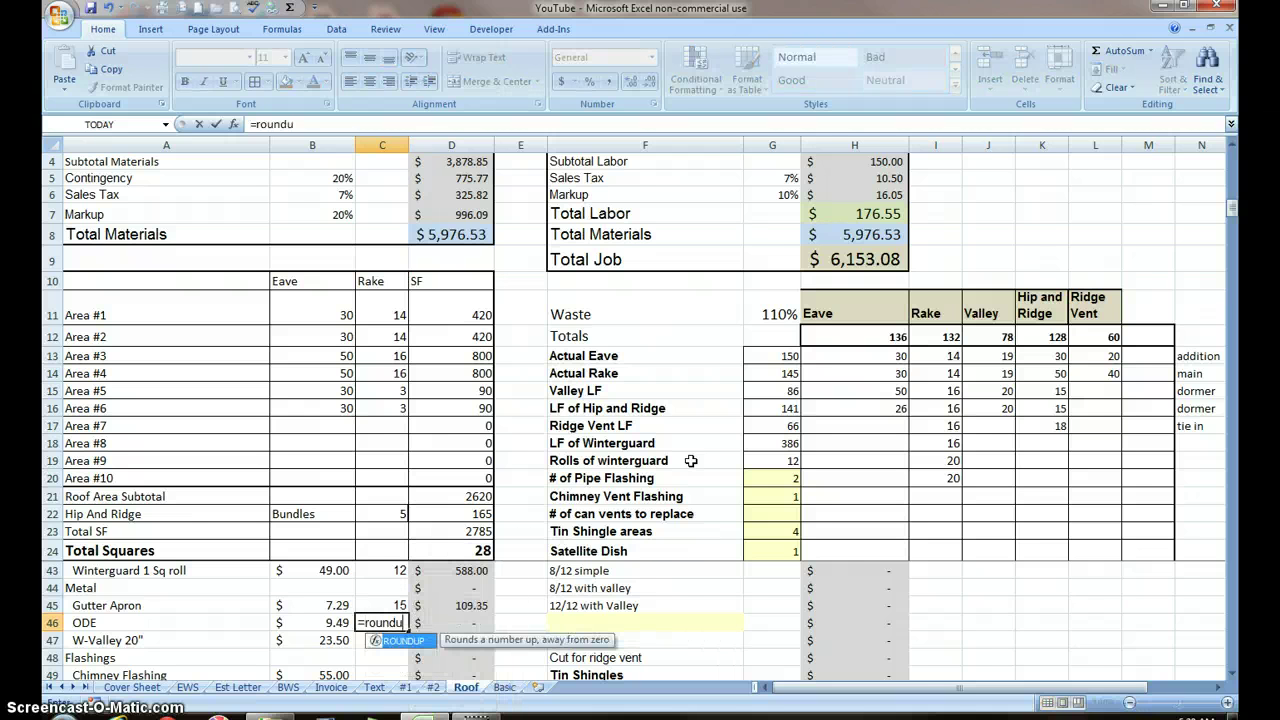
pyautogui.press('Tab')
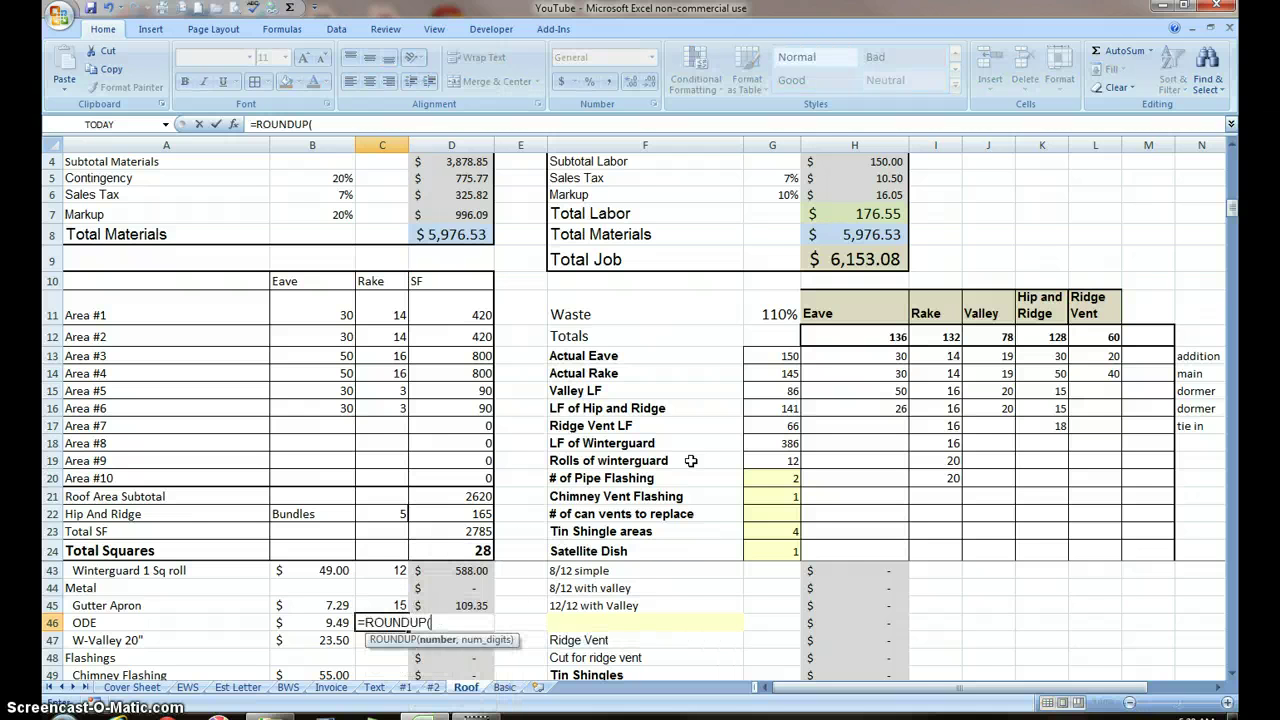
pyautogui.click(773, 371)
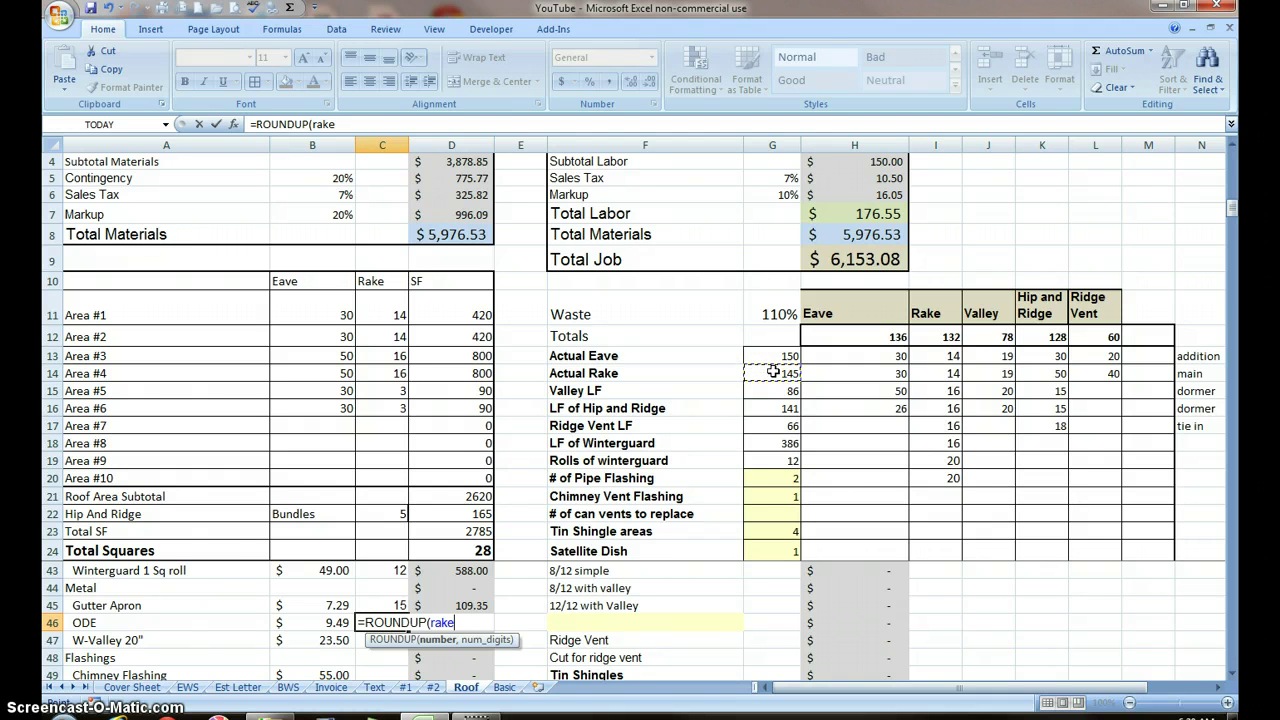
pyautogui.write(',0')
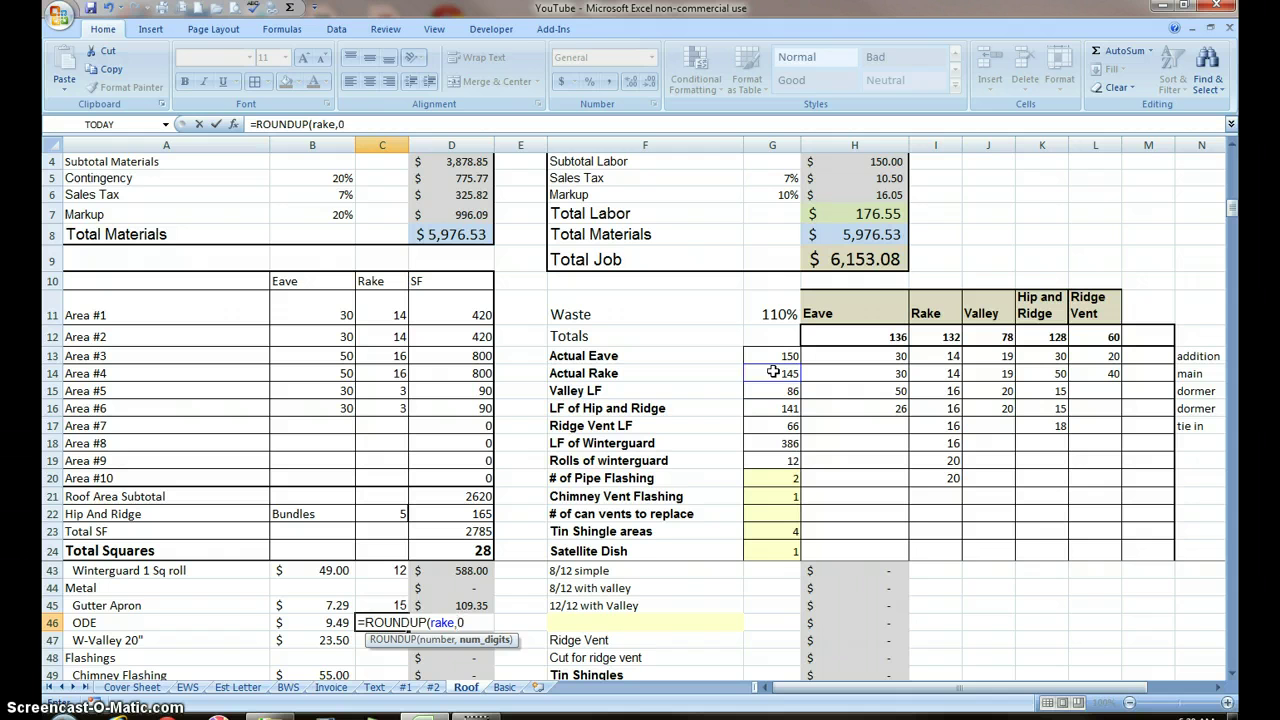
pyautogui.write(')')
pyautogui.press('Return')
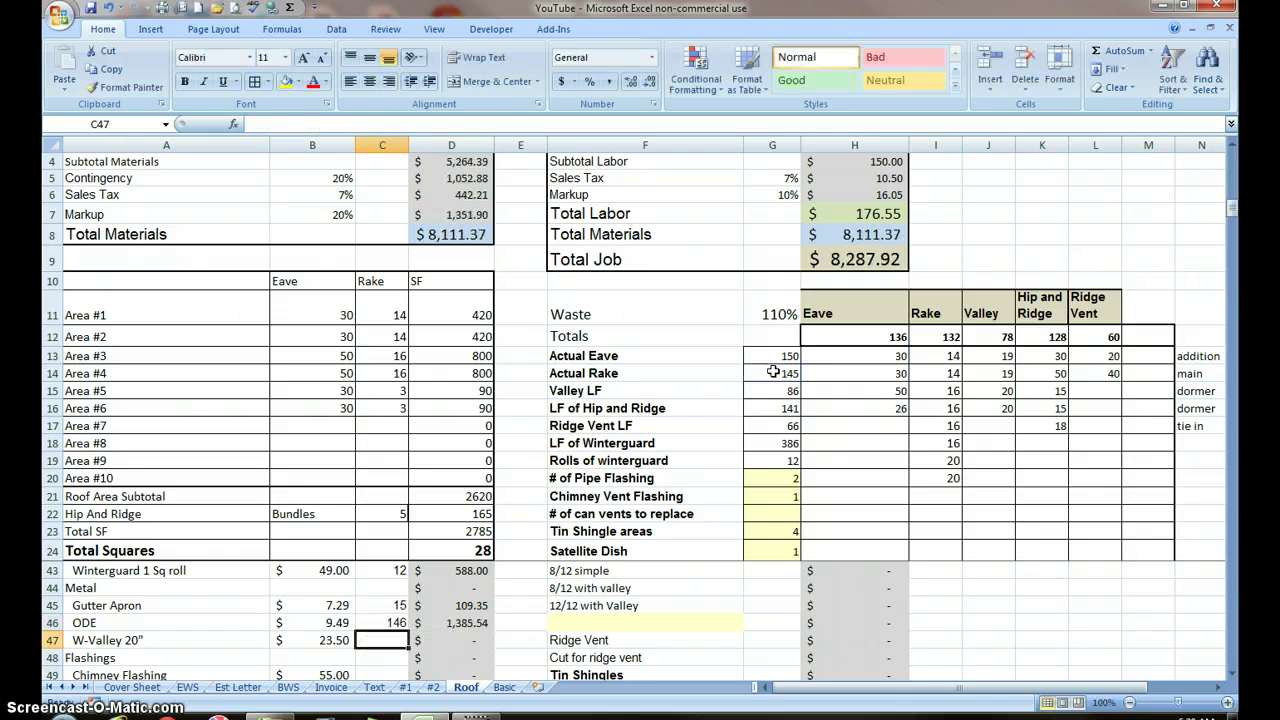
pyautogui.click(379, 626)
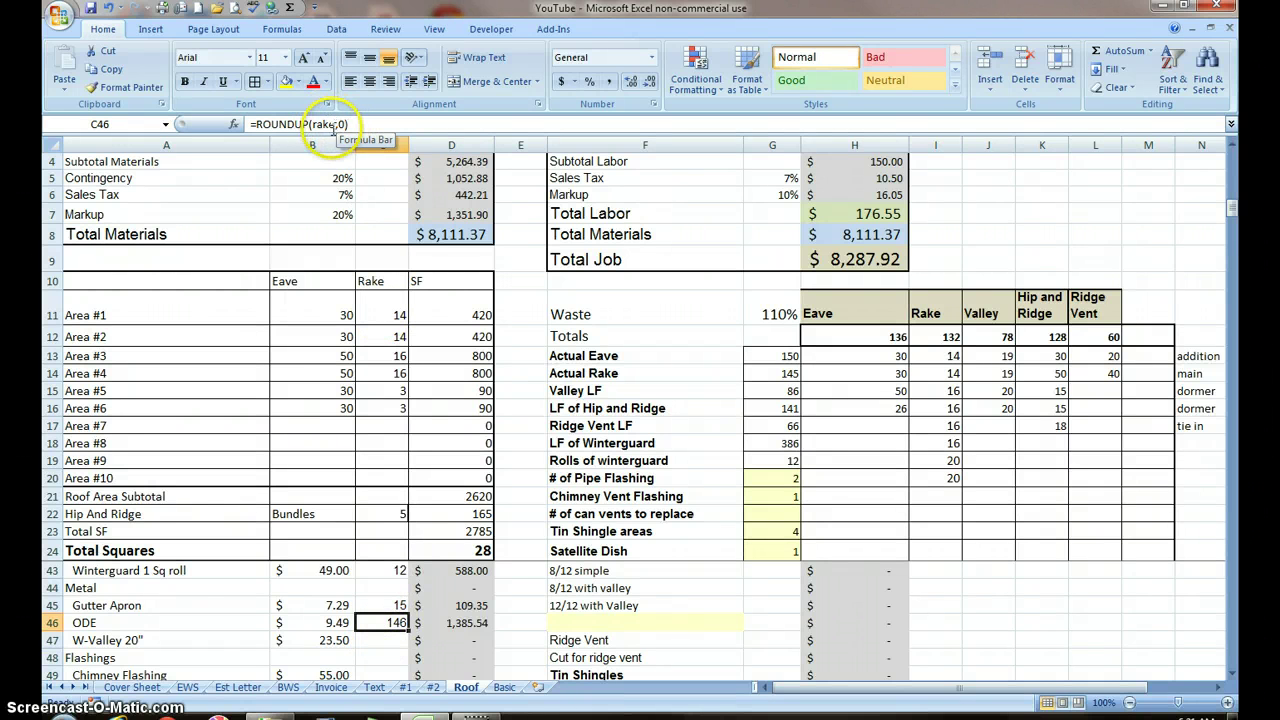
pyautogui.click(358, 122)
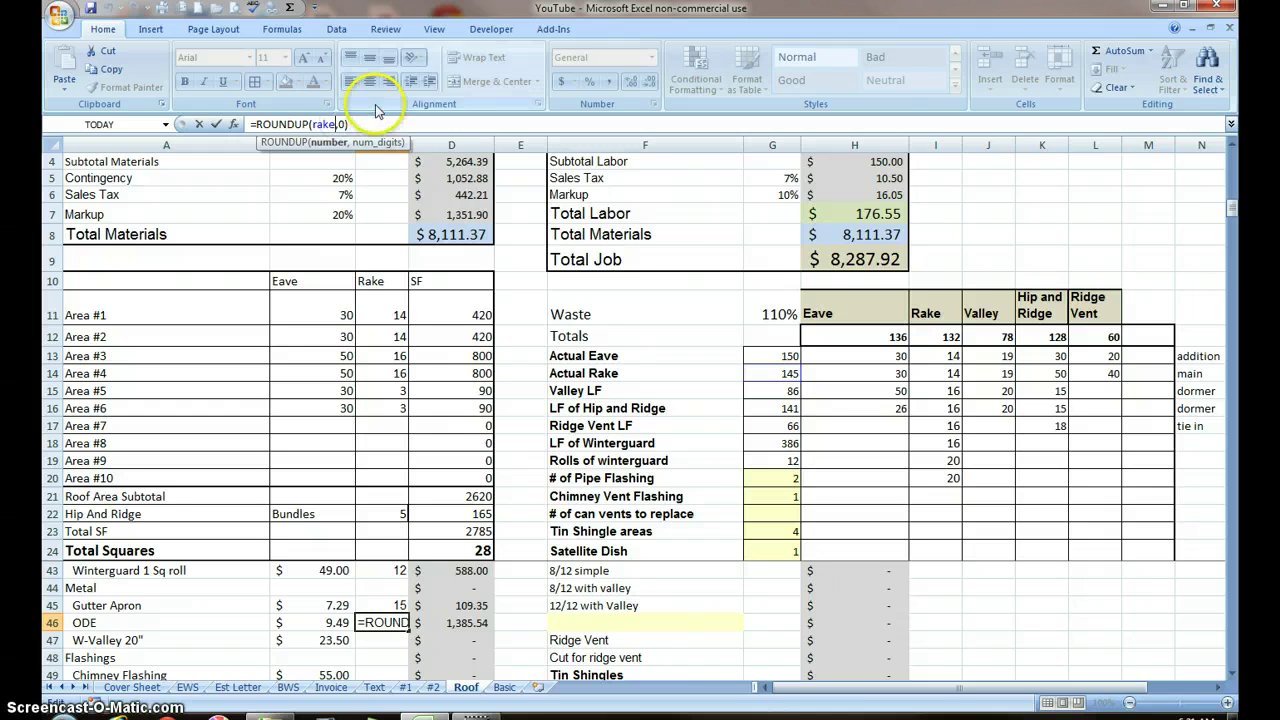
pyautogui.doubleClick(316, 125)
pyautogui.write('/12')
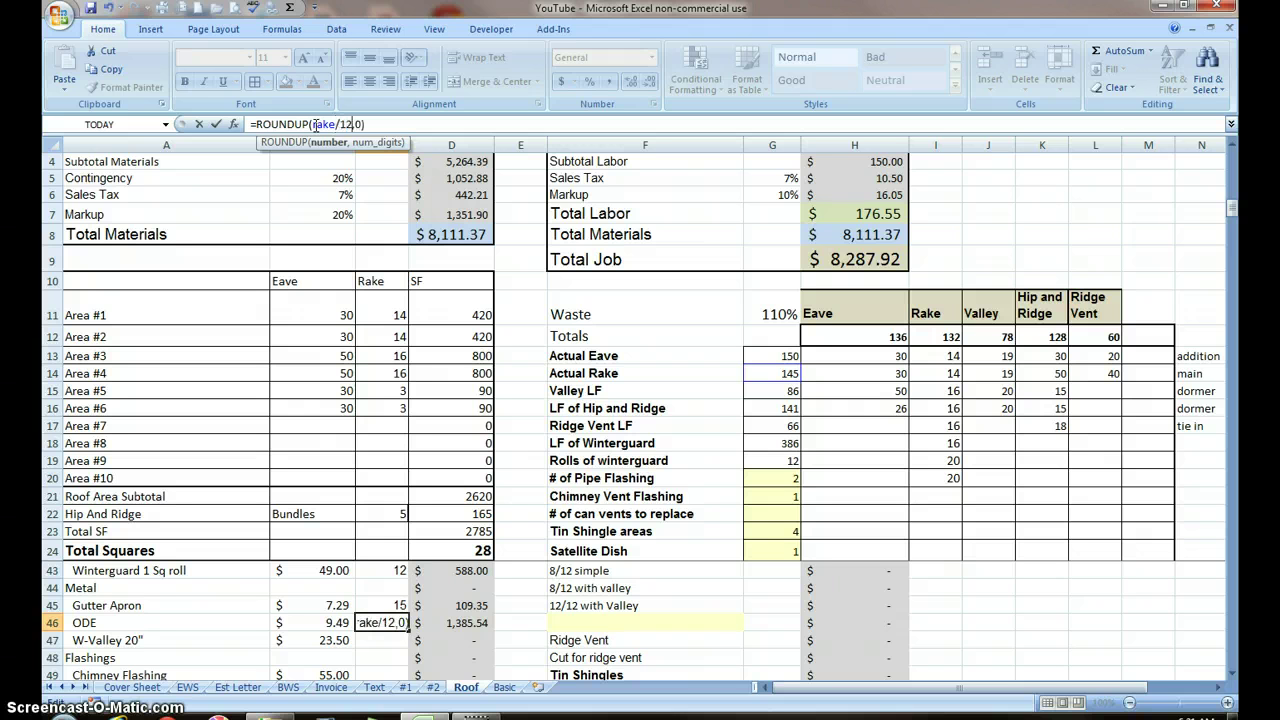
pyautogui.press('Return')
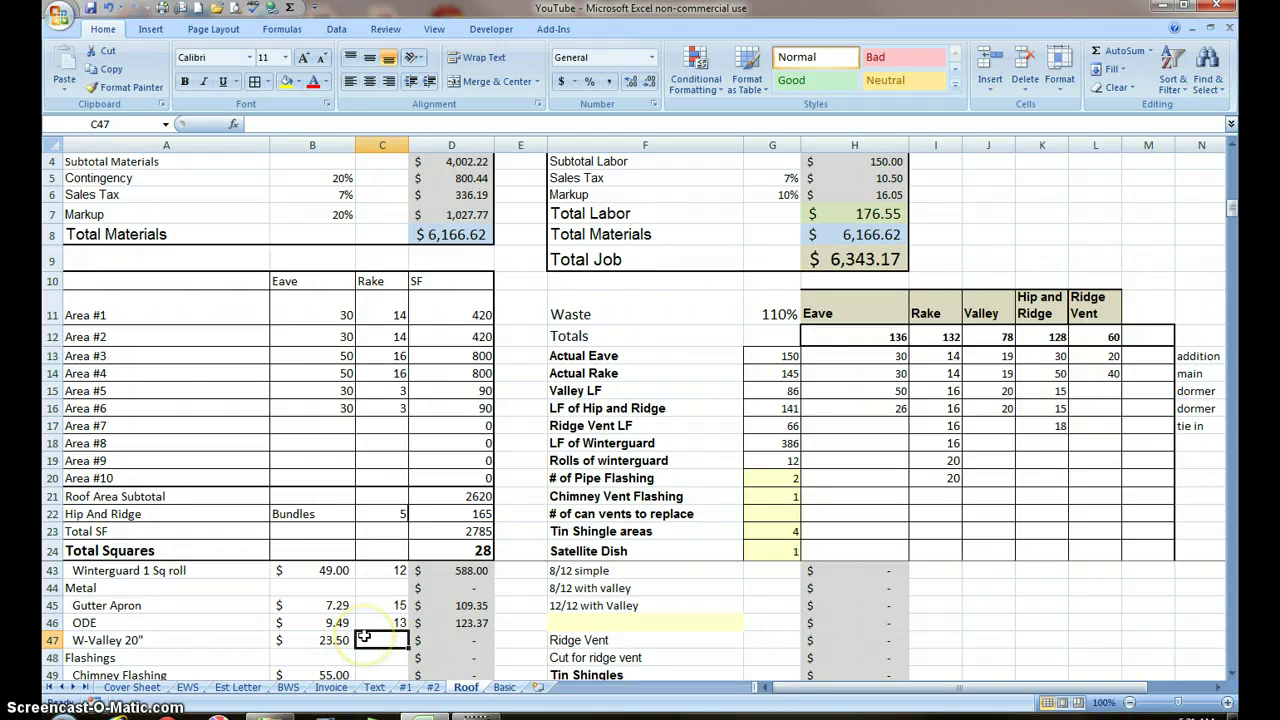
# Enter =ROUNDUP(valley/10,0) in C47 for W-Valley 20", giving 9 at $211.50.
pyautogui.write('=')
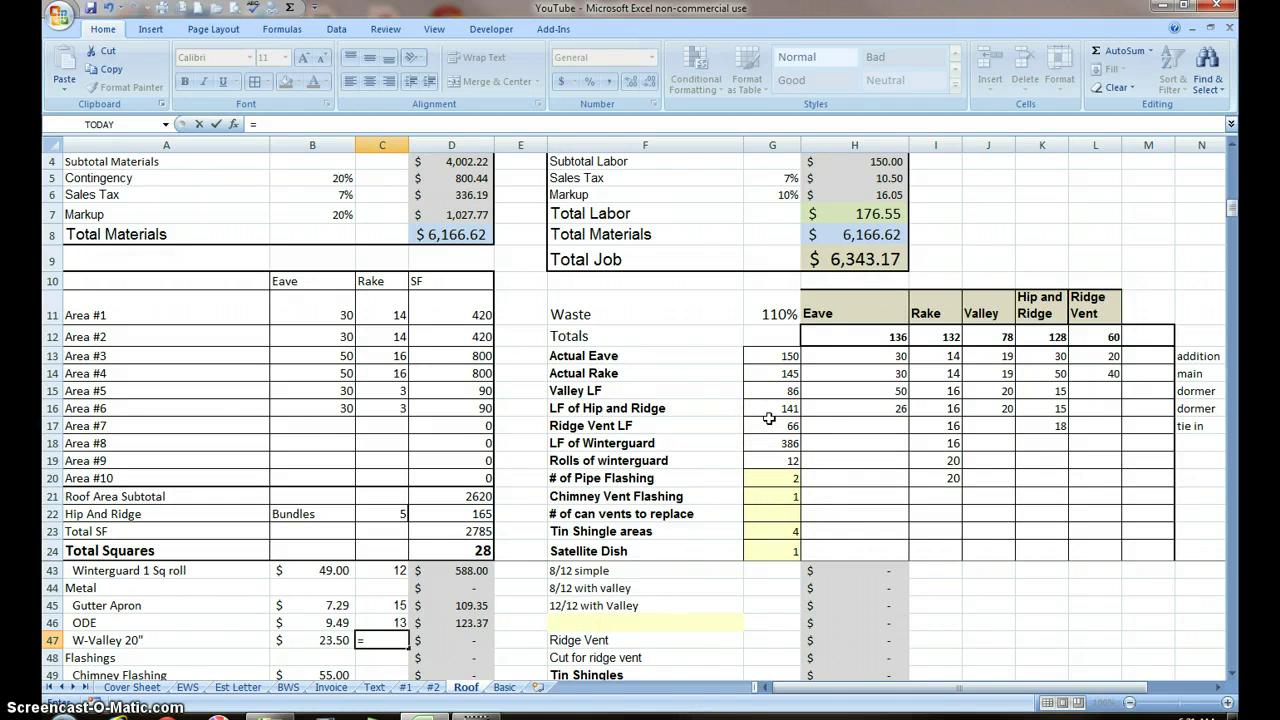
pyautogui.write('roundu')
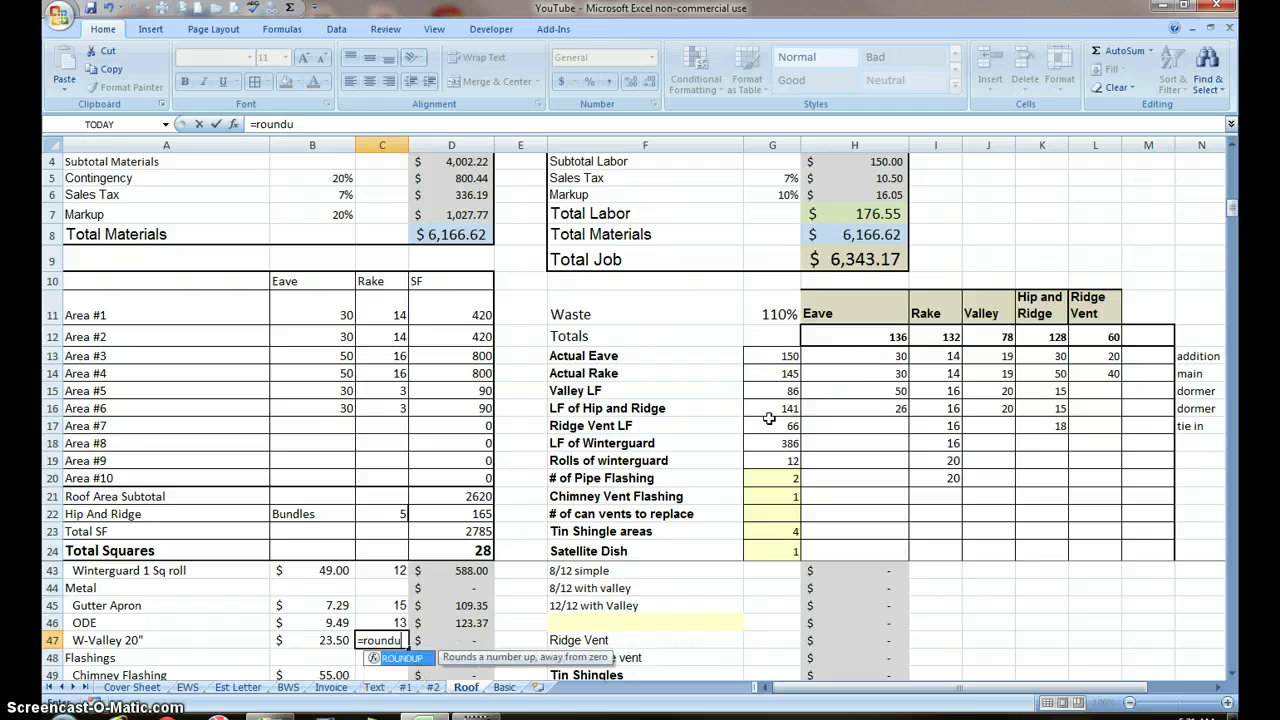
pyautogui.press('Tab')
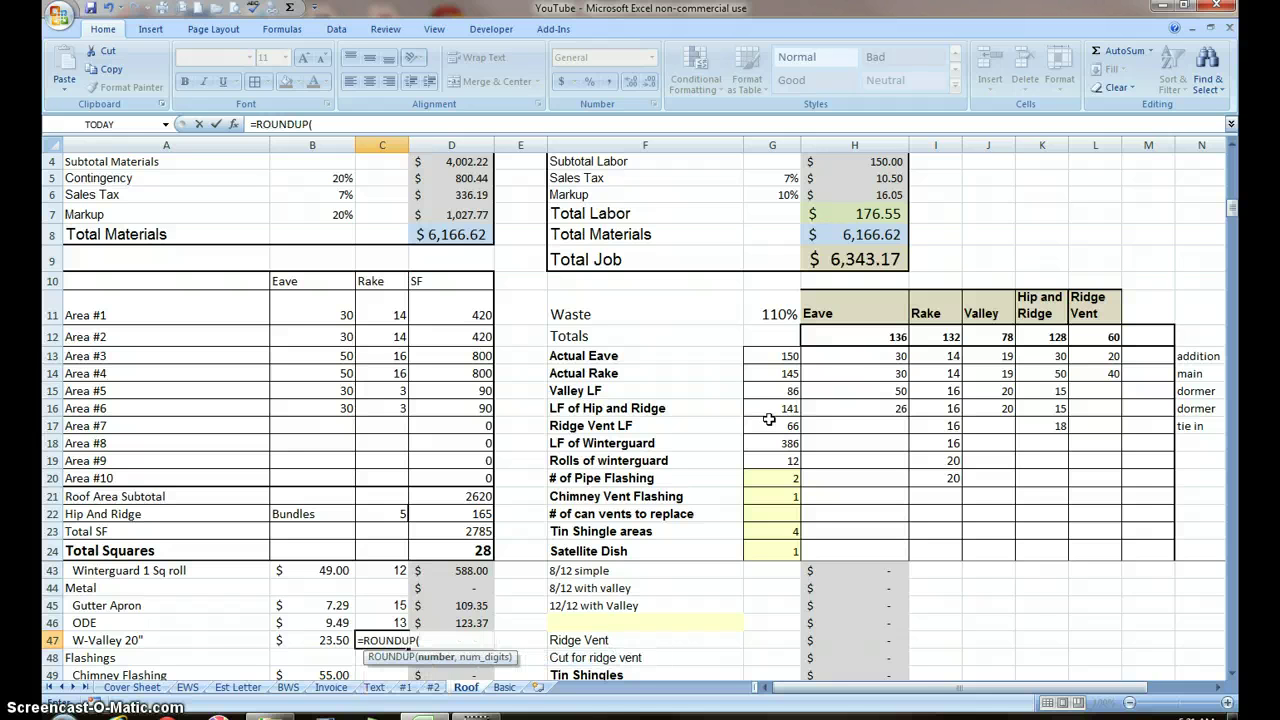
pyautogui.click(777, 391)
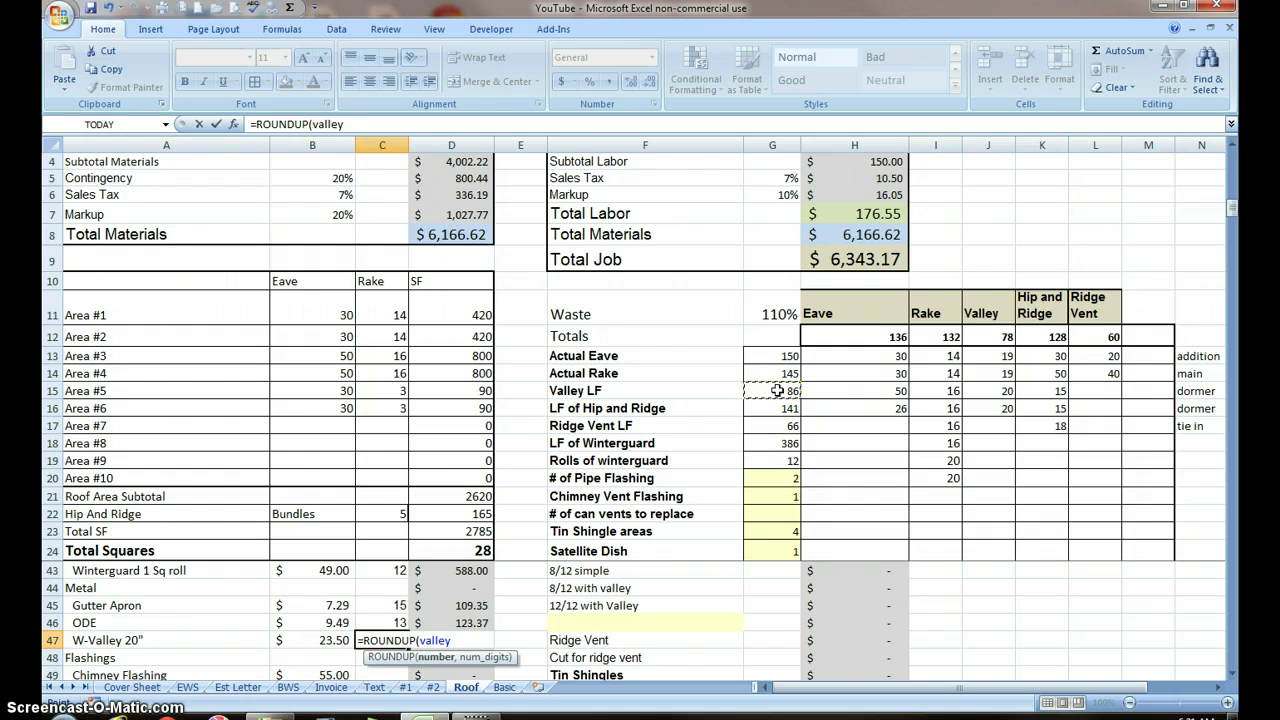
pyautogui.write('/10,0')
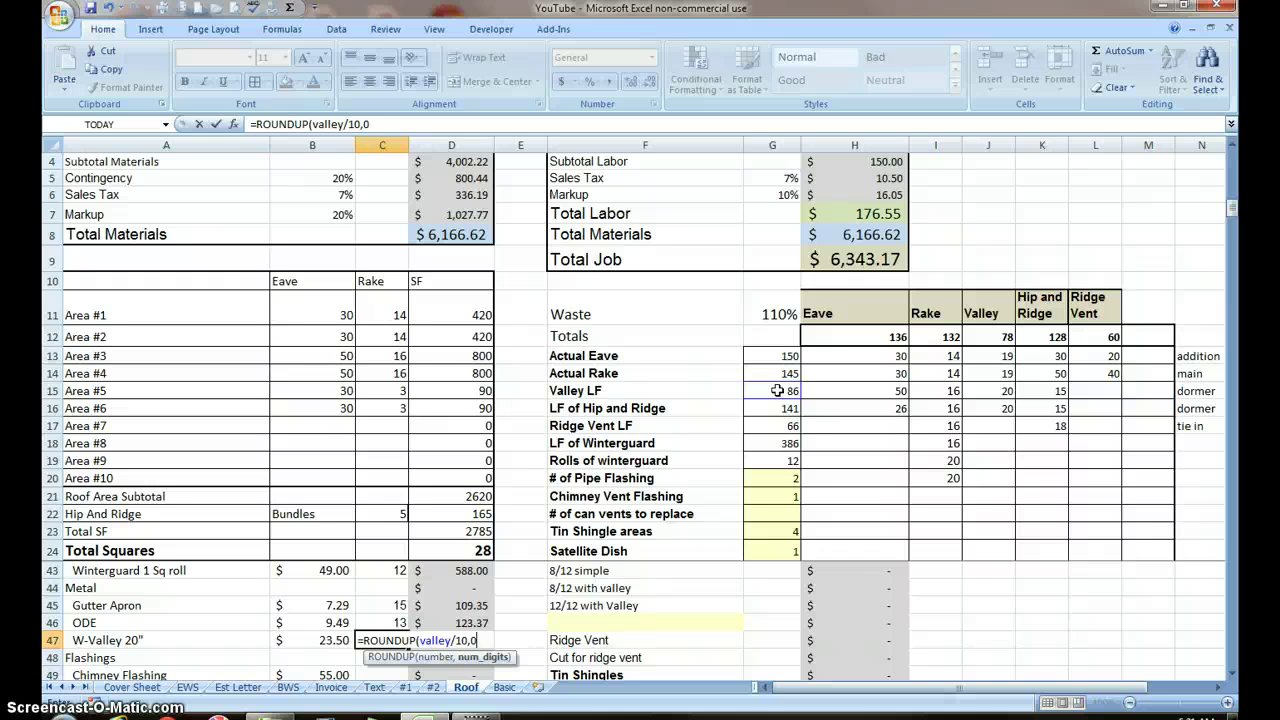
pyautogui.press('Return')
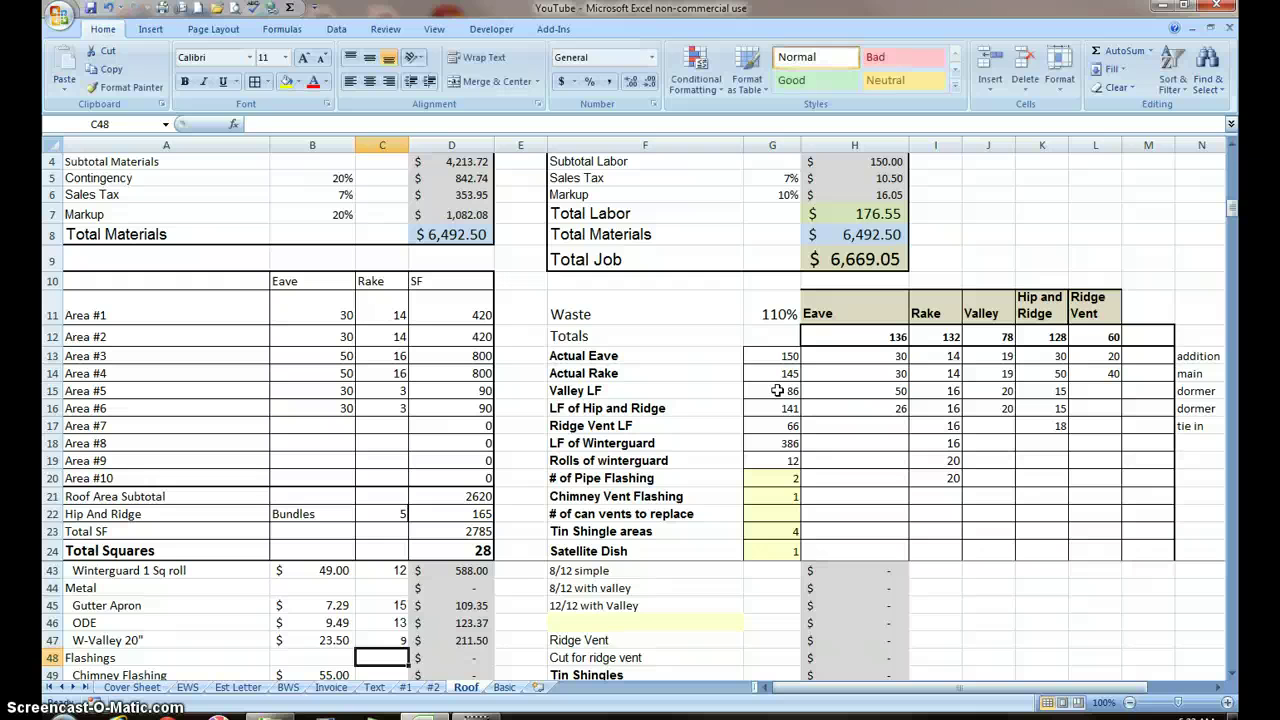
# Add a comment to Chimney Flashing cell A49 reading '6" flashing, storm collar and cap'.
pyautogui.scroll(-1, 423, 586)
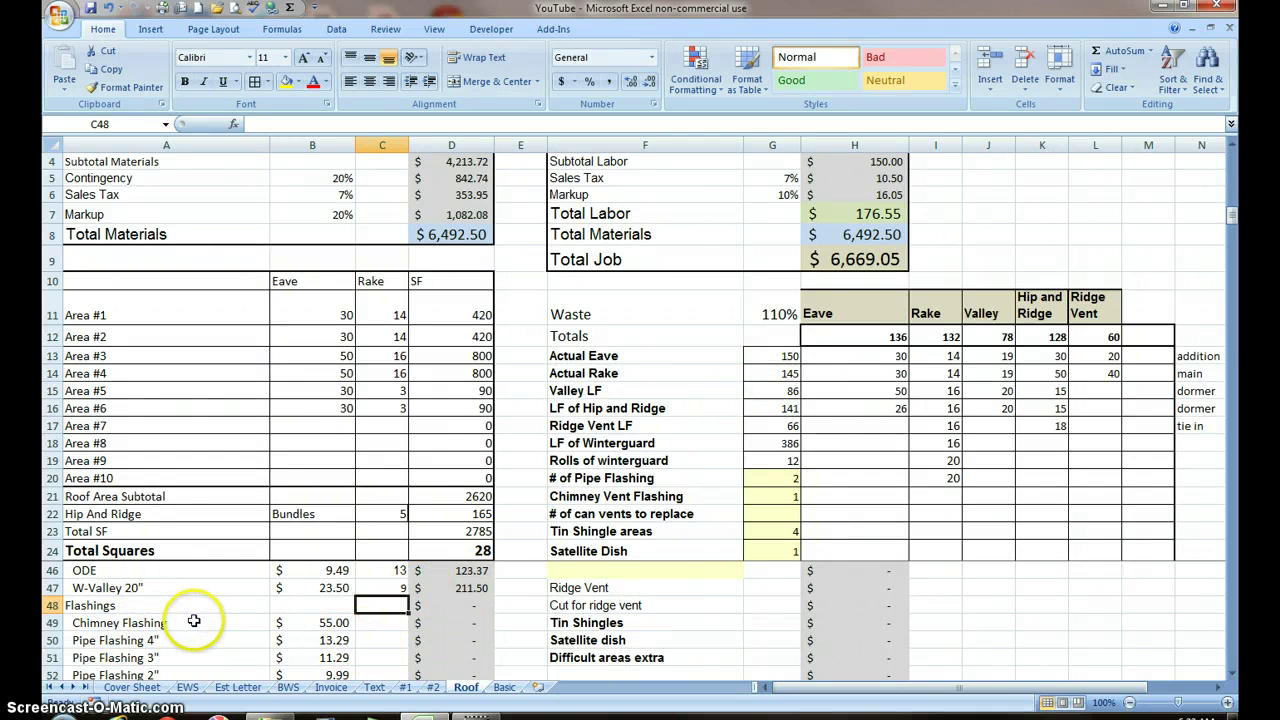
pyautogui.click(203, 621)
pyautogui.rightClick(207, 622)
pyautogui.rightClick(207, 622)
pyautogui.rightClick(207, 622)
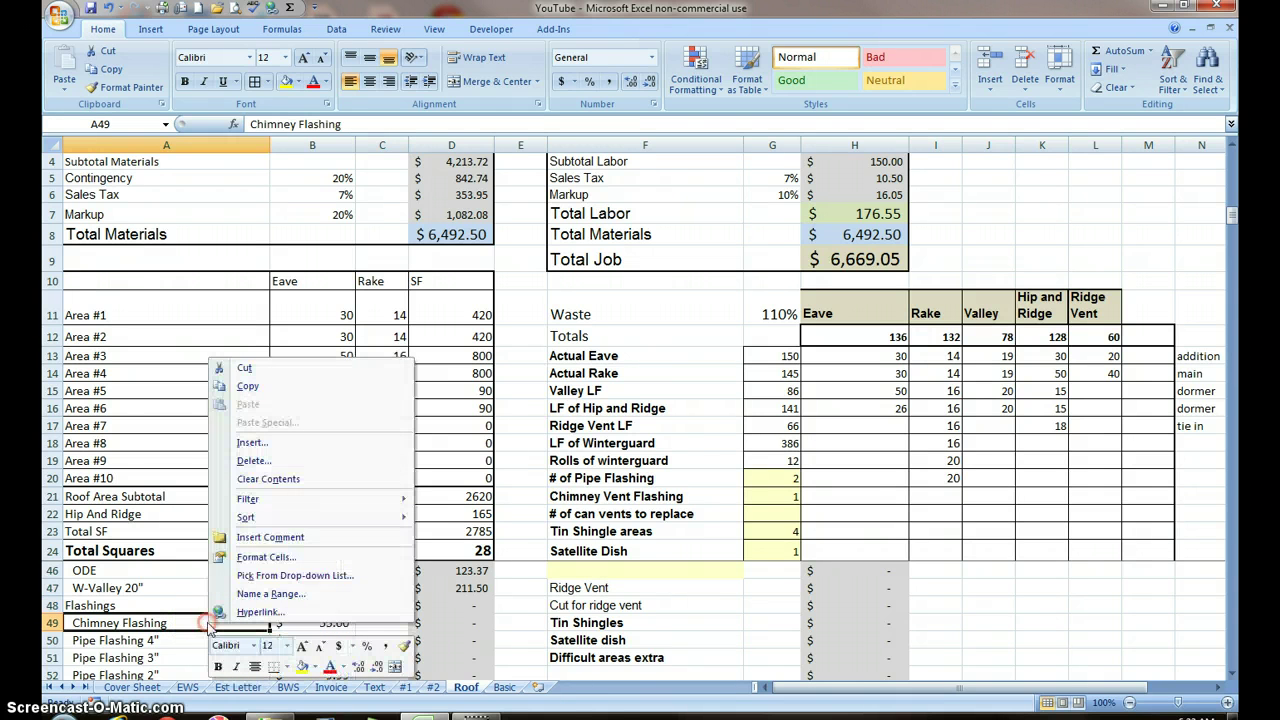
pyautogui.click(272, 538)
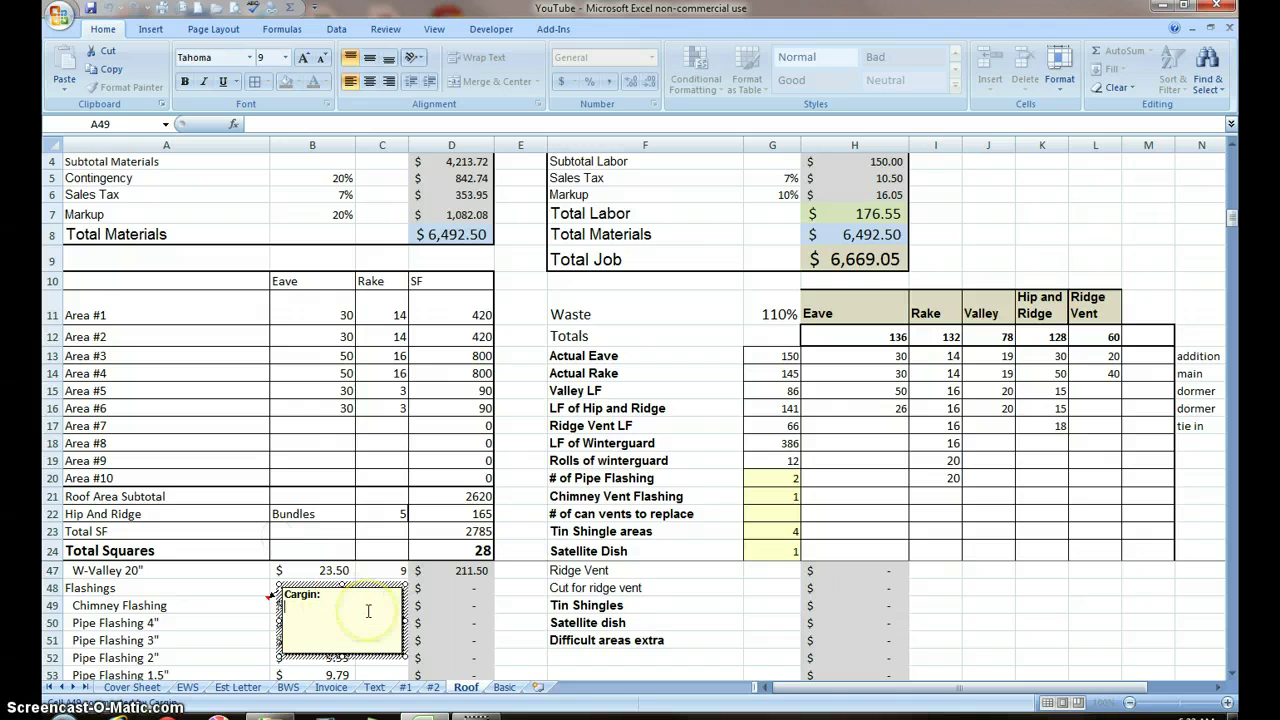
pyautogui.write('6" flashing, storm v')
pyautogui.write('ollar')
pyautogui.press('BackSpace')
pyautogui.press('BackSpace')
pyautogui.write('ar and cap')
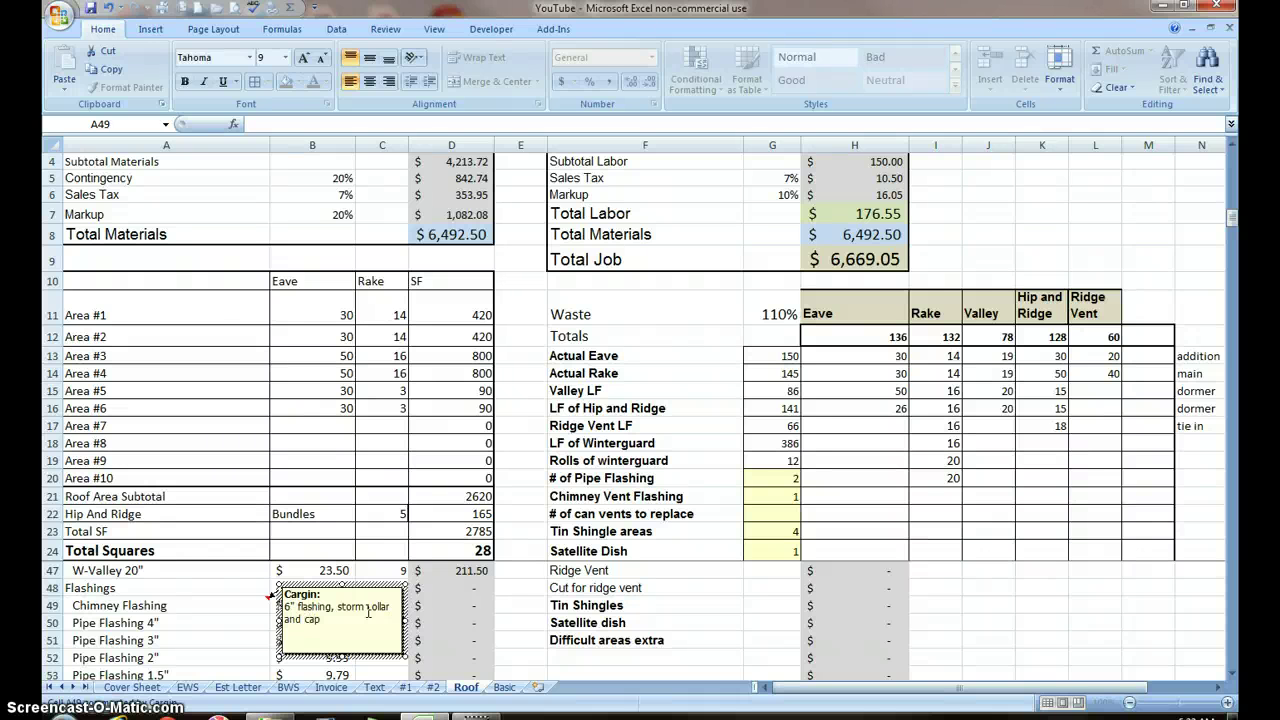
# Link the Chimney Flashing quantity in C49 to the chimney flashing count with =G21, showing 1.
pyautogui.click(520, 622)
pyautogui.click(376, 605)
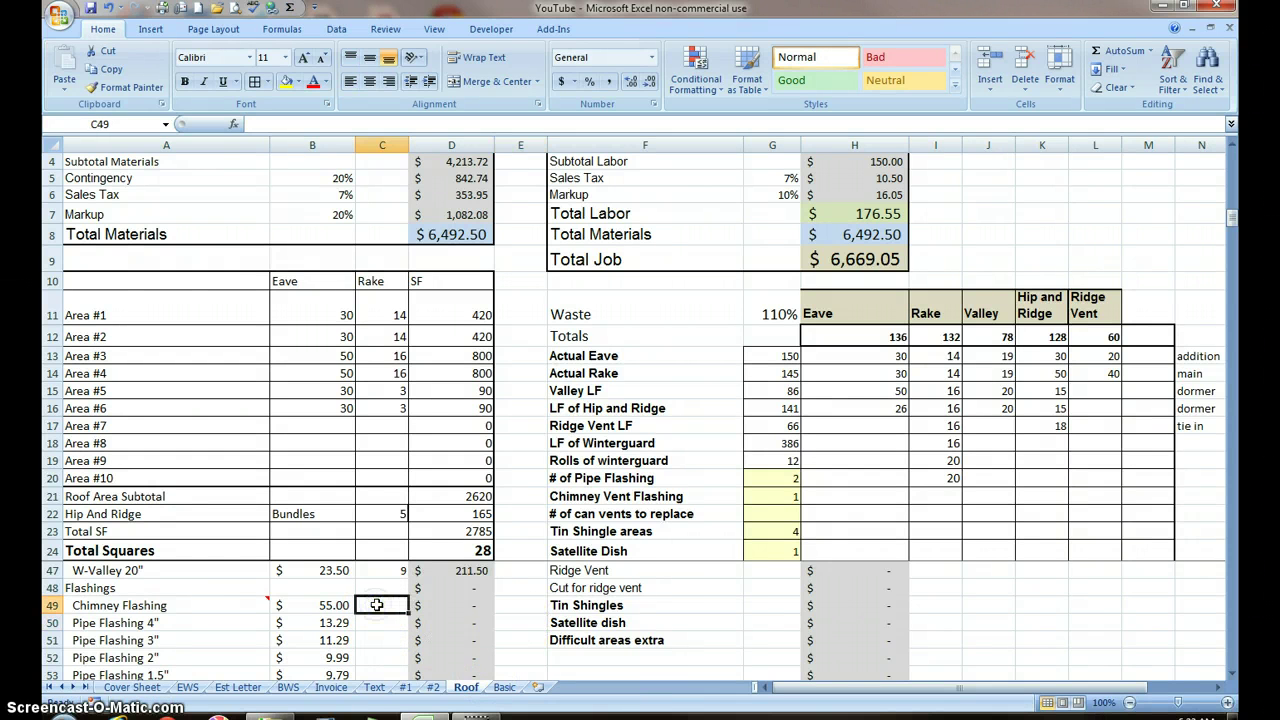
pyautogui.write('=')
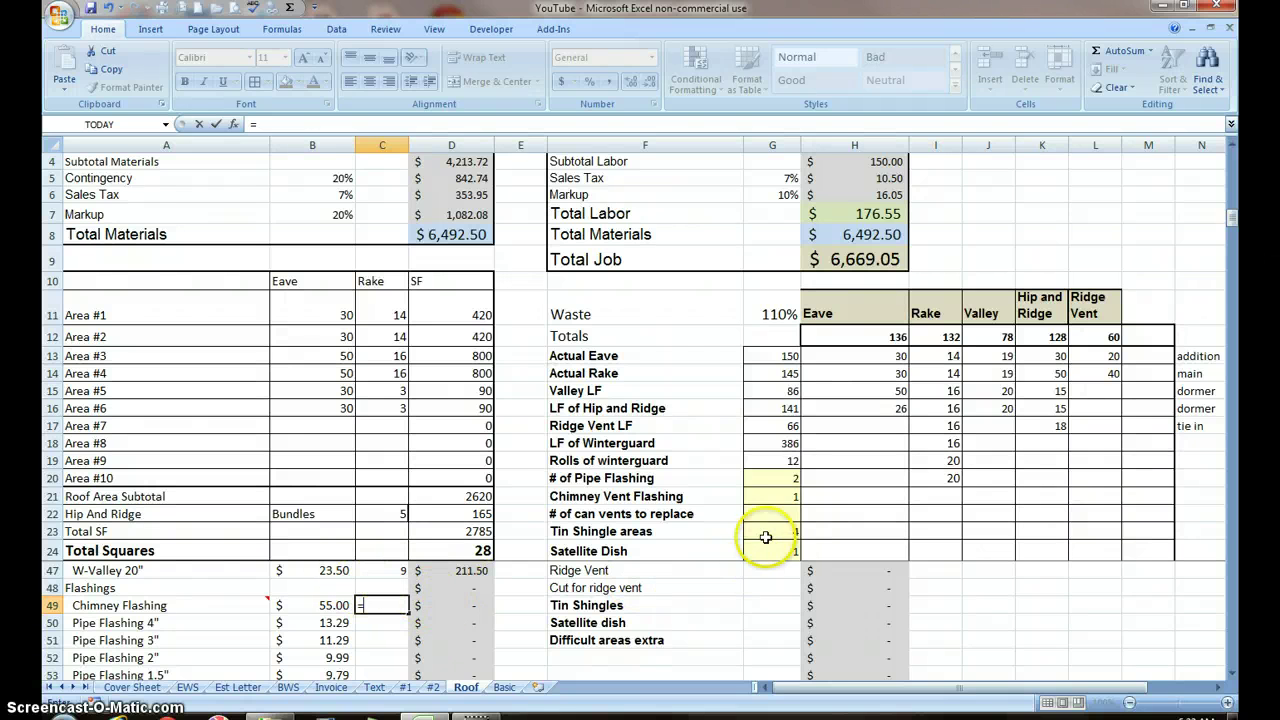
pyautogui.click(790, 497)
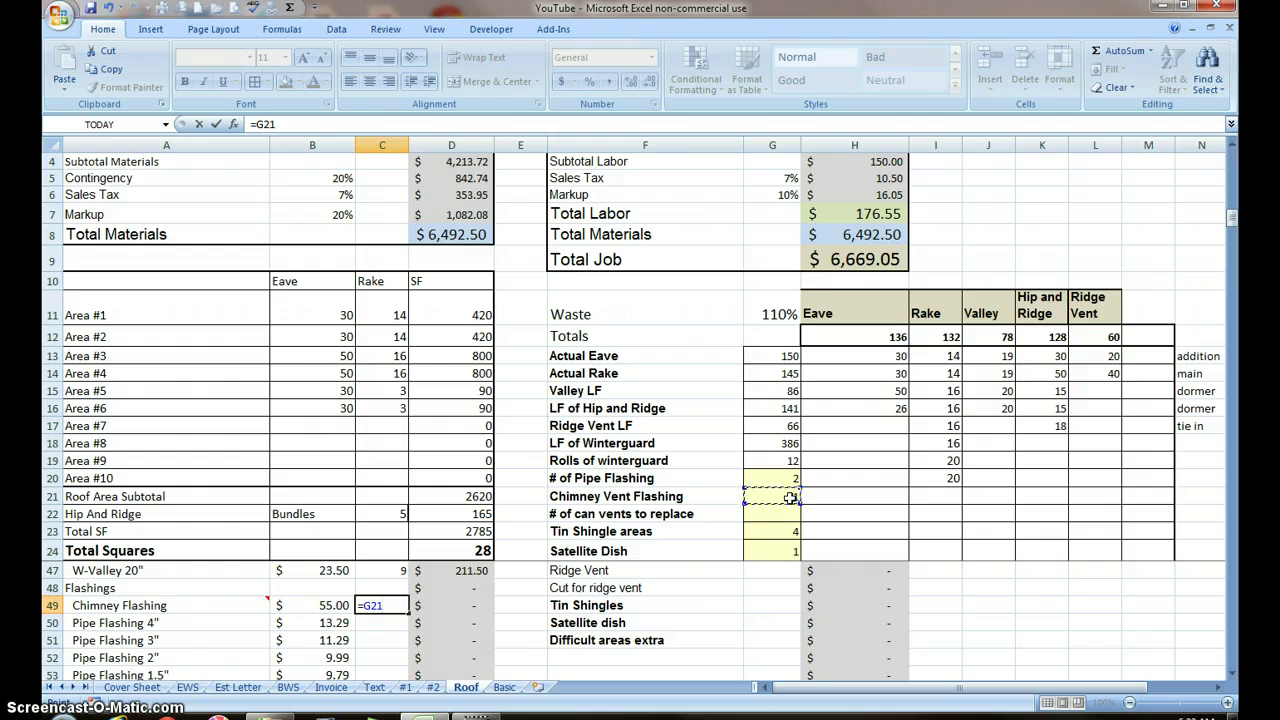
pyautogui.press('Return')
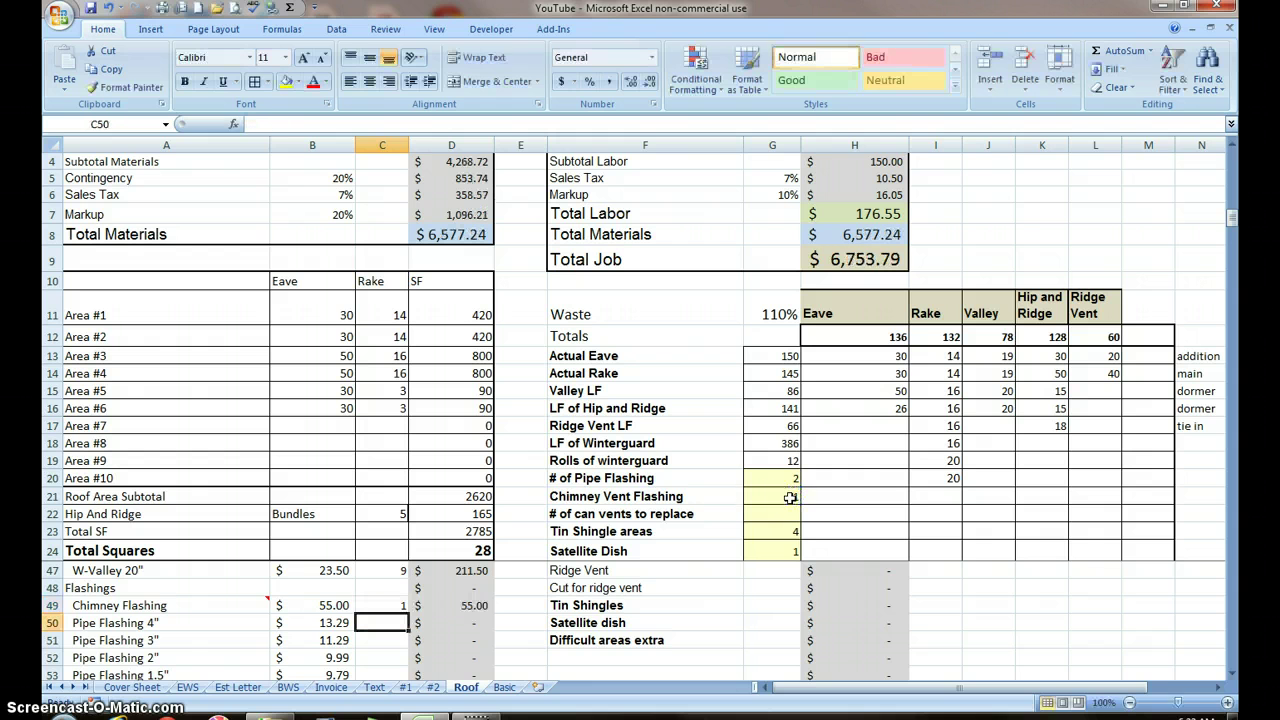
# Link the Pipe Flashing 3" quantity in C51 to the pipe flashing count with =G20, showing 2.
pyautogui.click(376, 643)
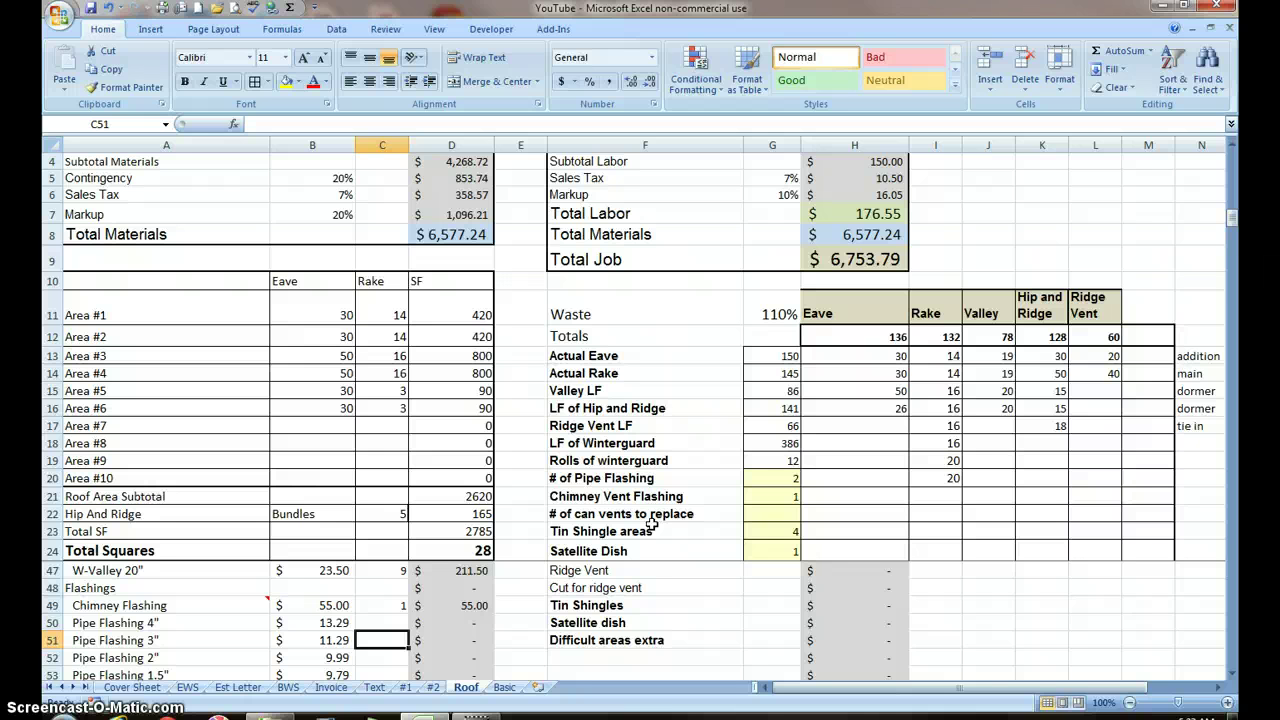
pyautogui.write('=')
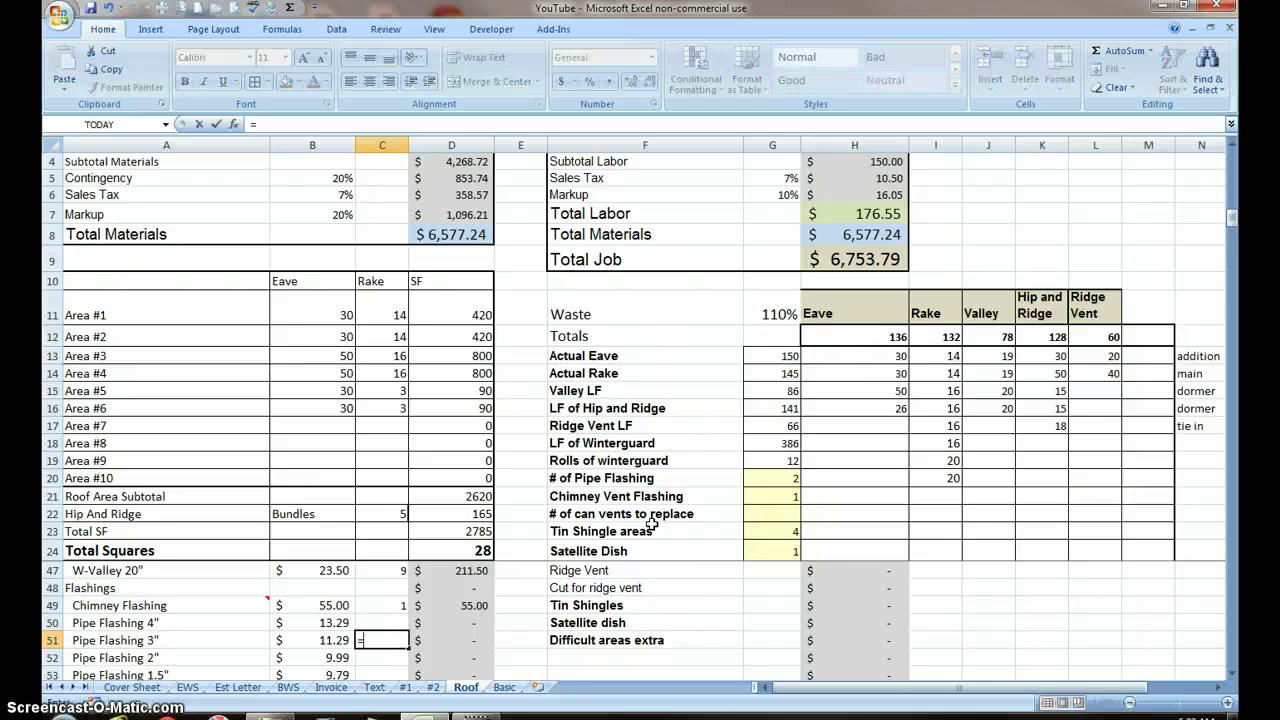
pyautogui.click(777, 477)
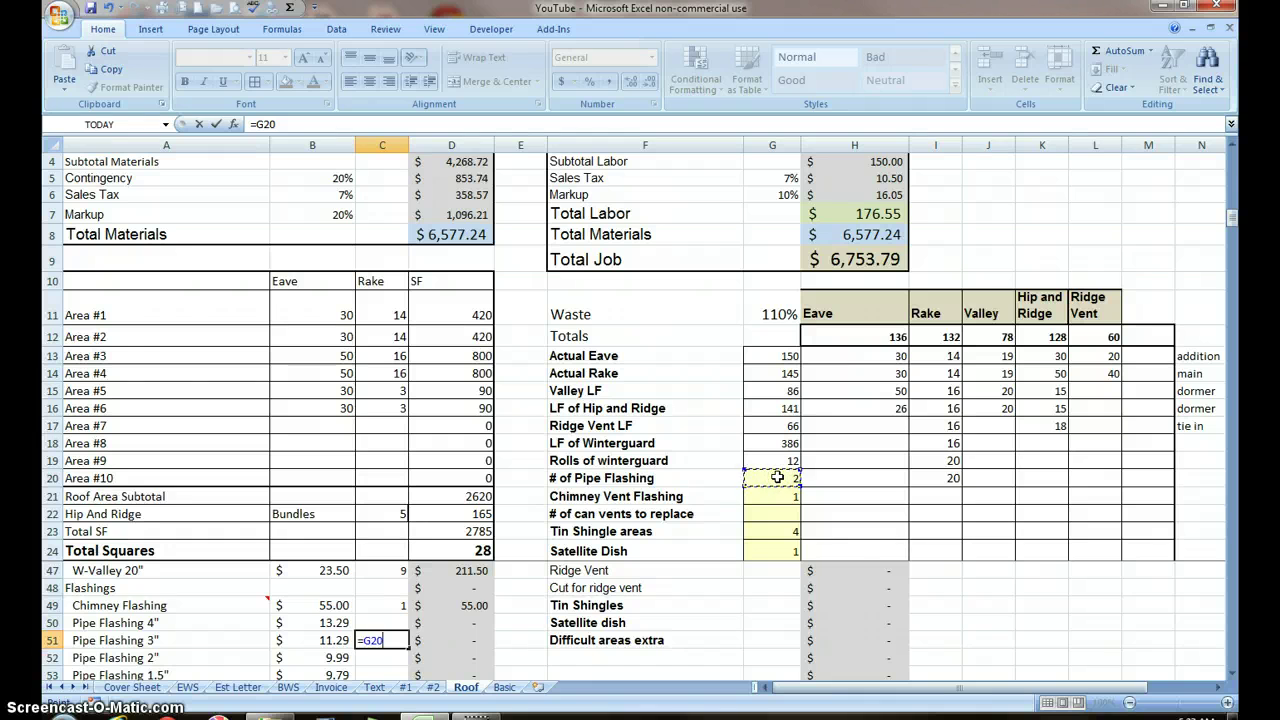
pyautogui.press('Return')
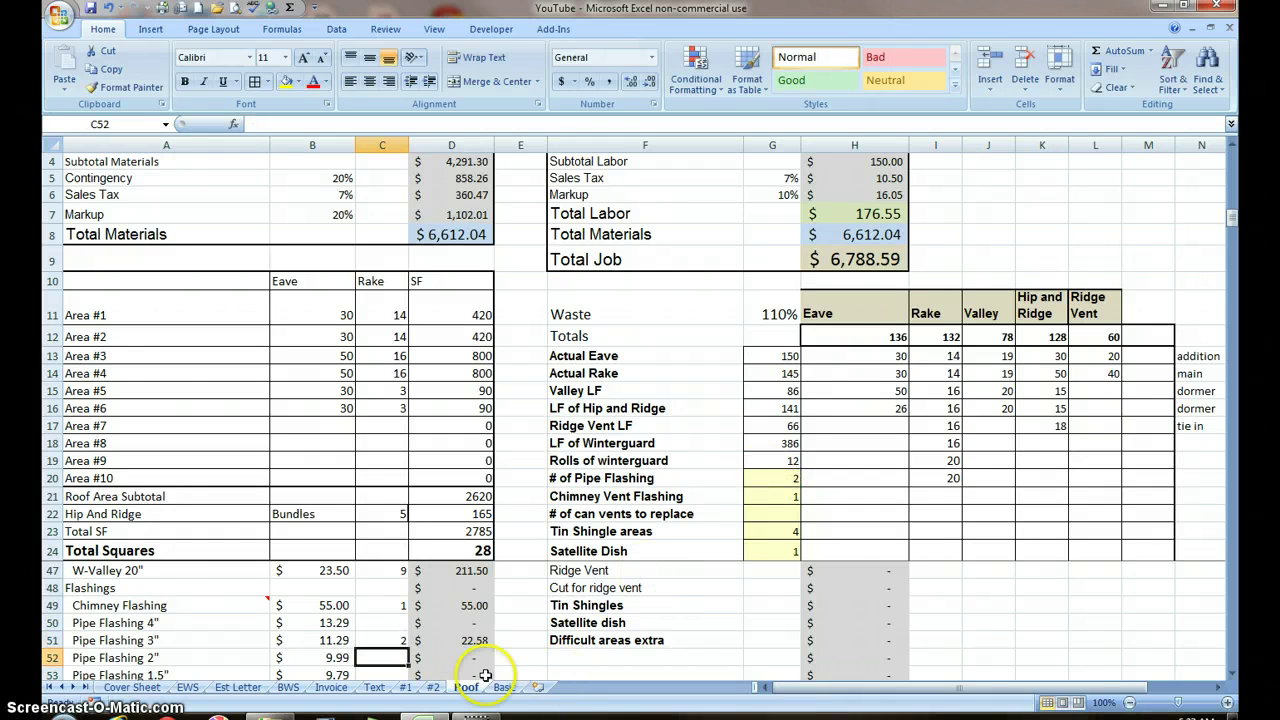
pyautogui.scroll(-2, 446, 634)
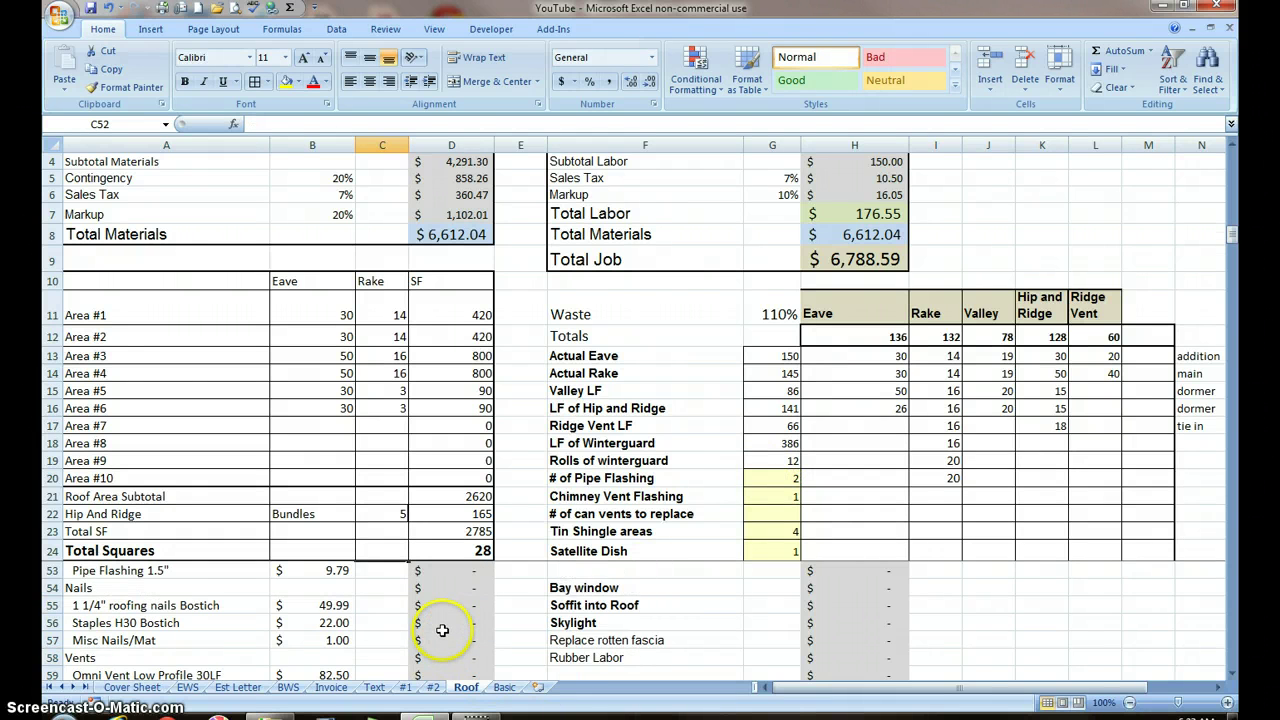
# Enter =ROUNDUP((D24*3)/60,0) for the 1 1/4" roofing nails in C55, giving 2 boxes at $99.98.
pyautogui.click(384, 604)
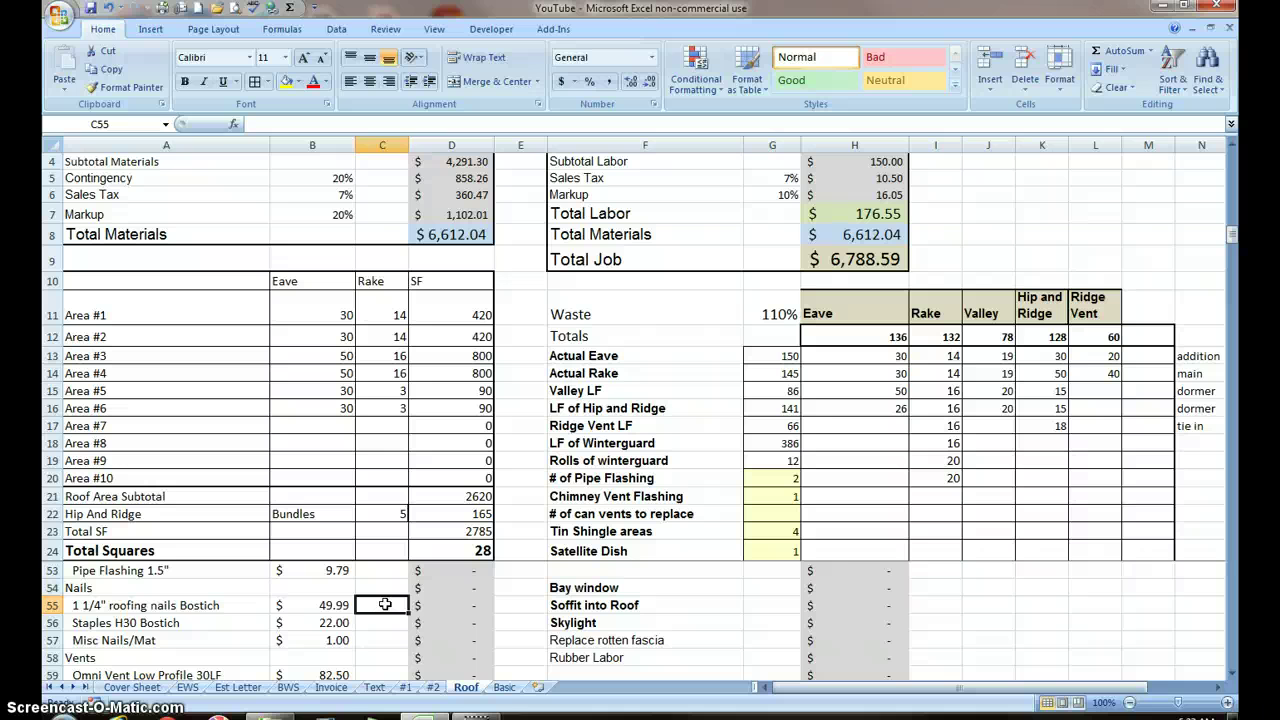
pyautogui.write('=')
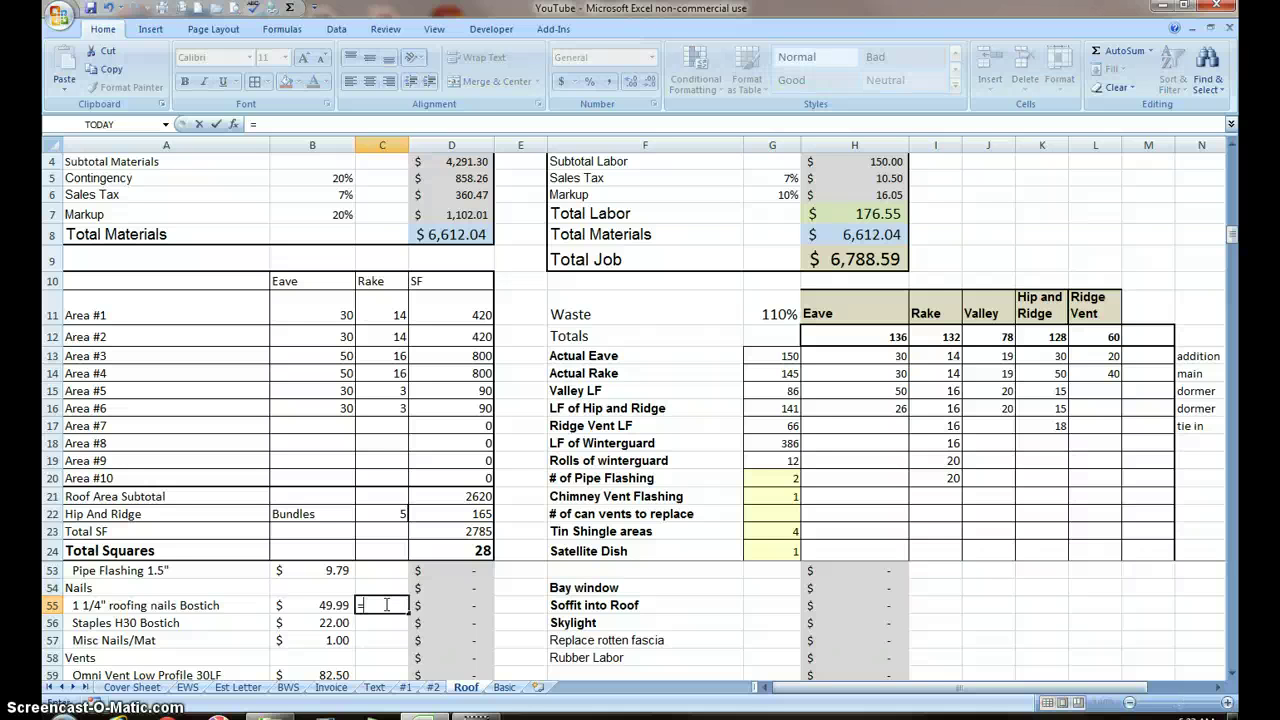
pyautogui.write('roundup')
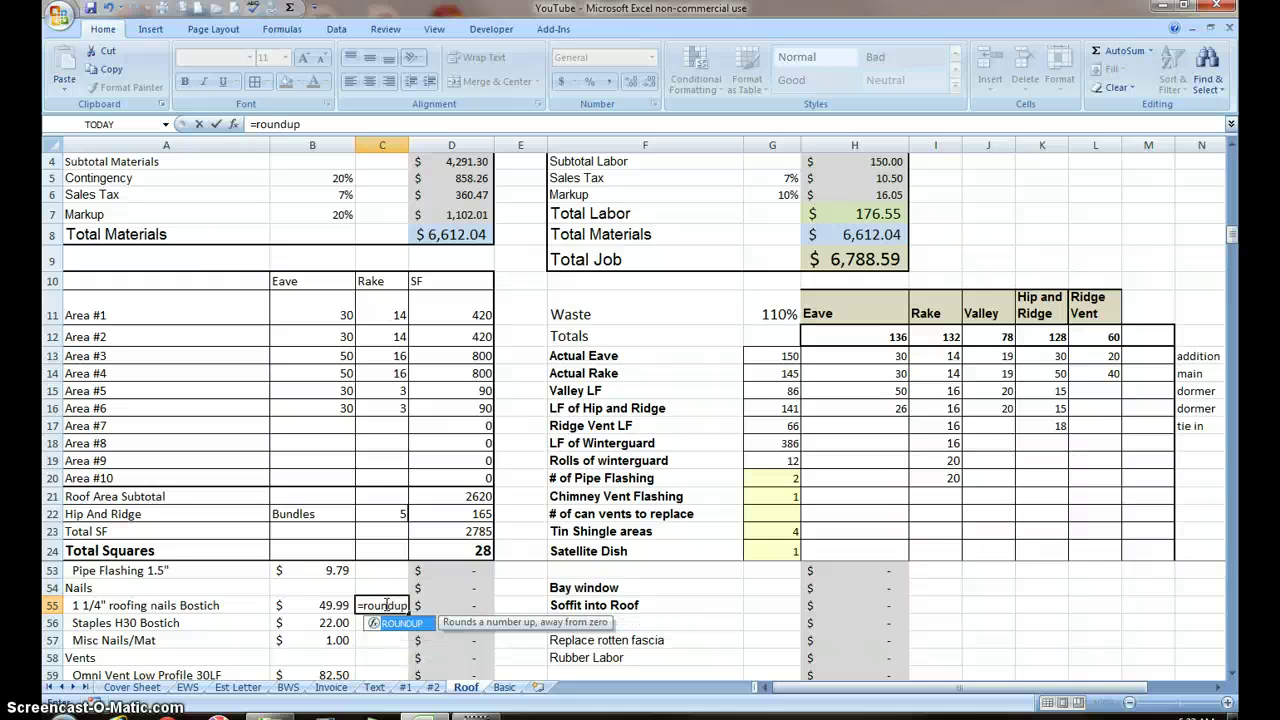
pyautogui.press('Tab')
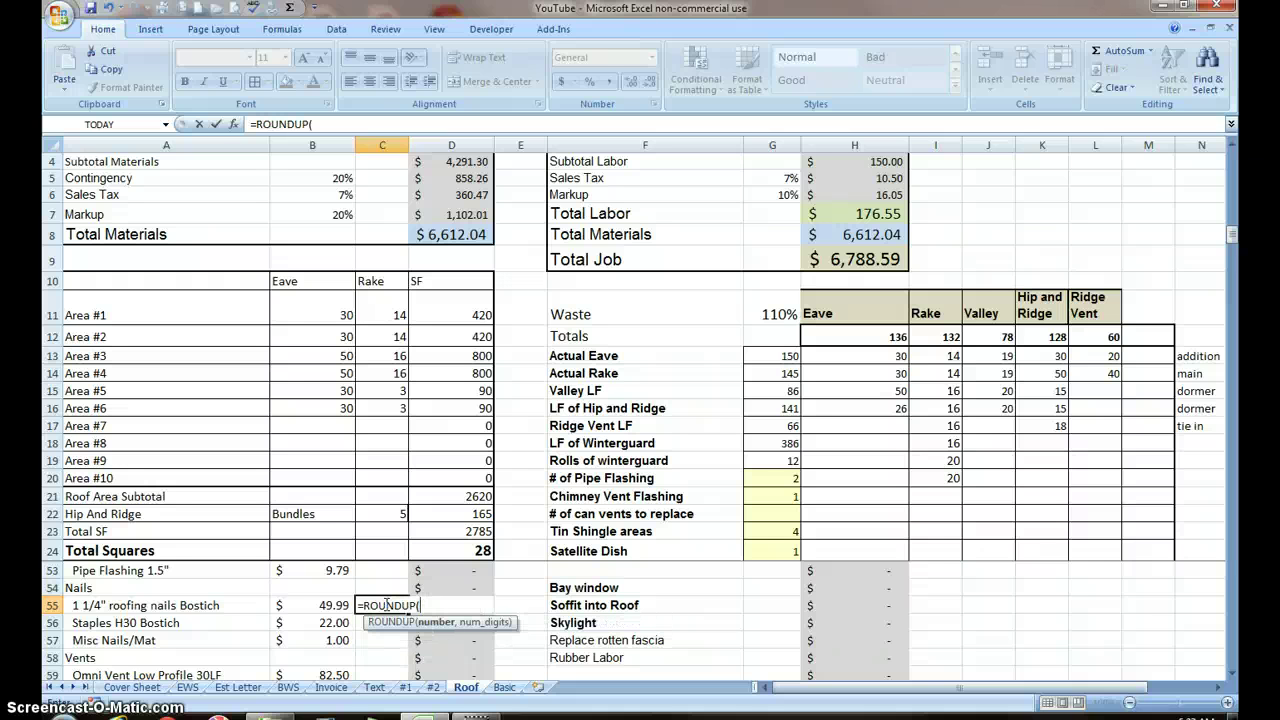
pyautogui.click(480, 550)
pyautogui.write('*3')
pyautogui.write(')')
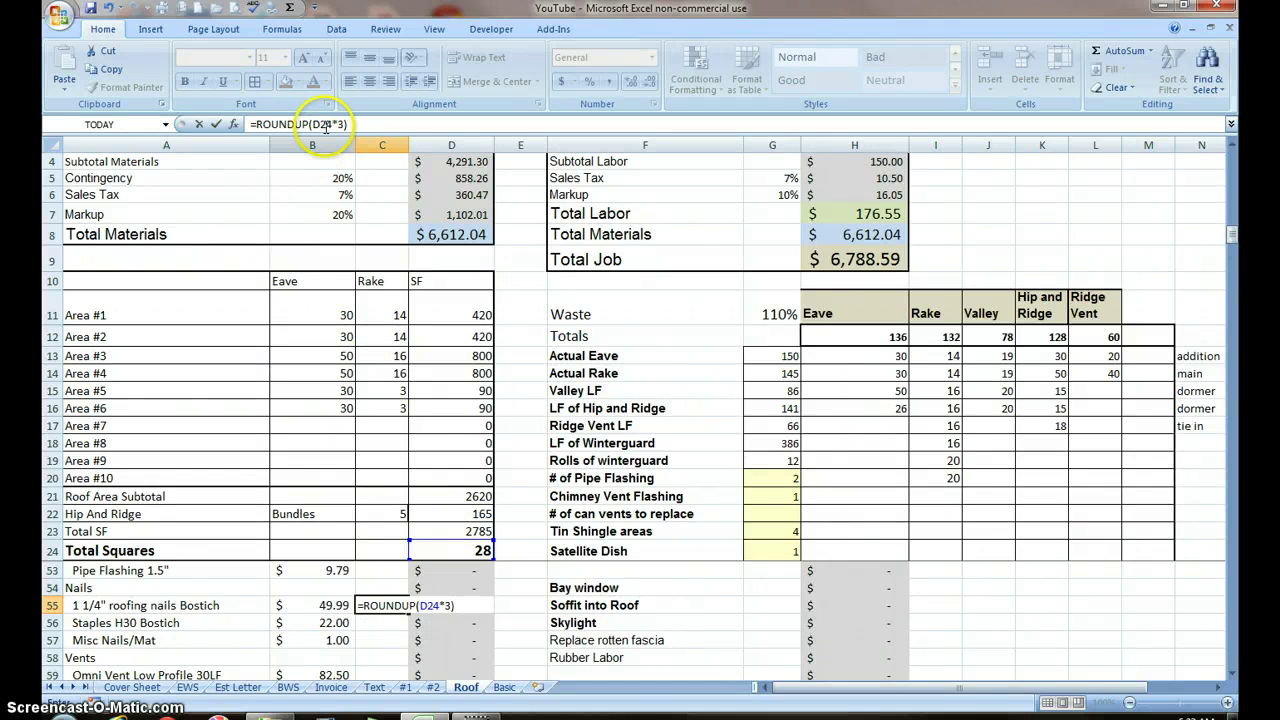
pyautogui.click(314, 124)
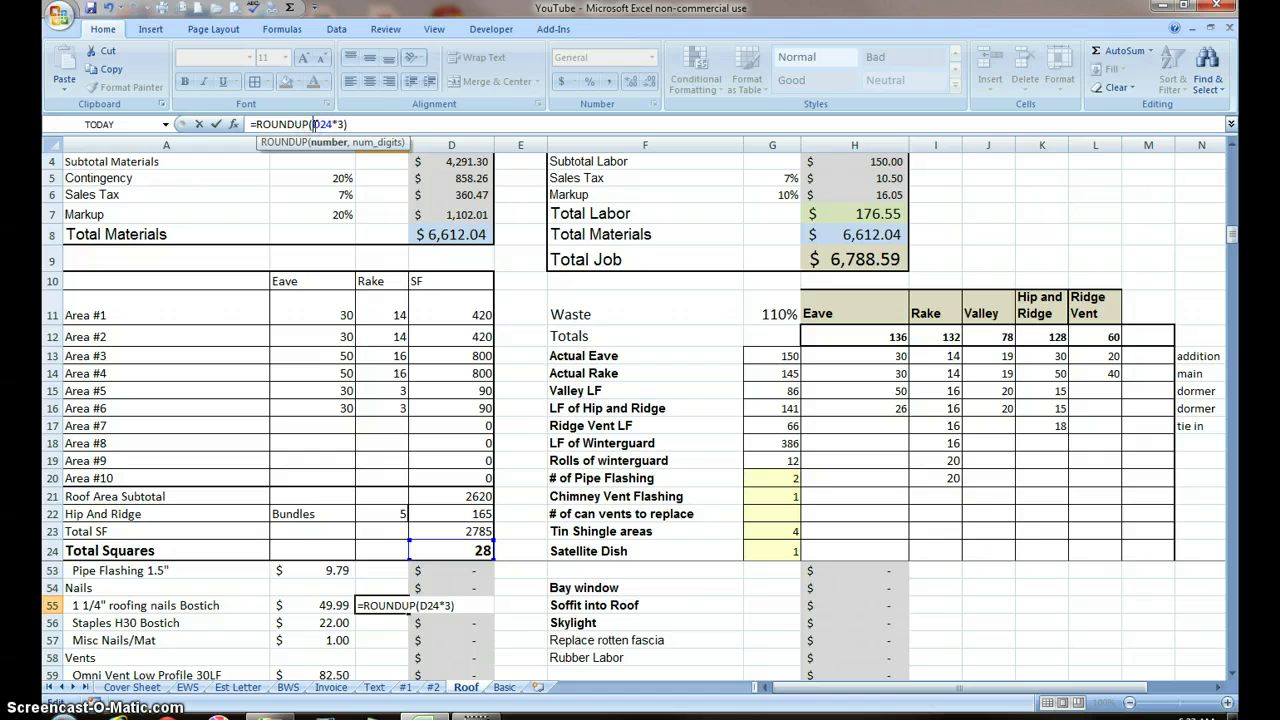
pyautogui.write('(')
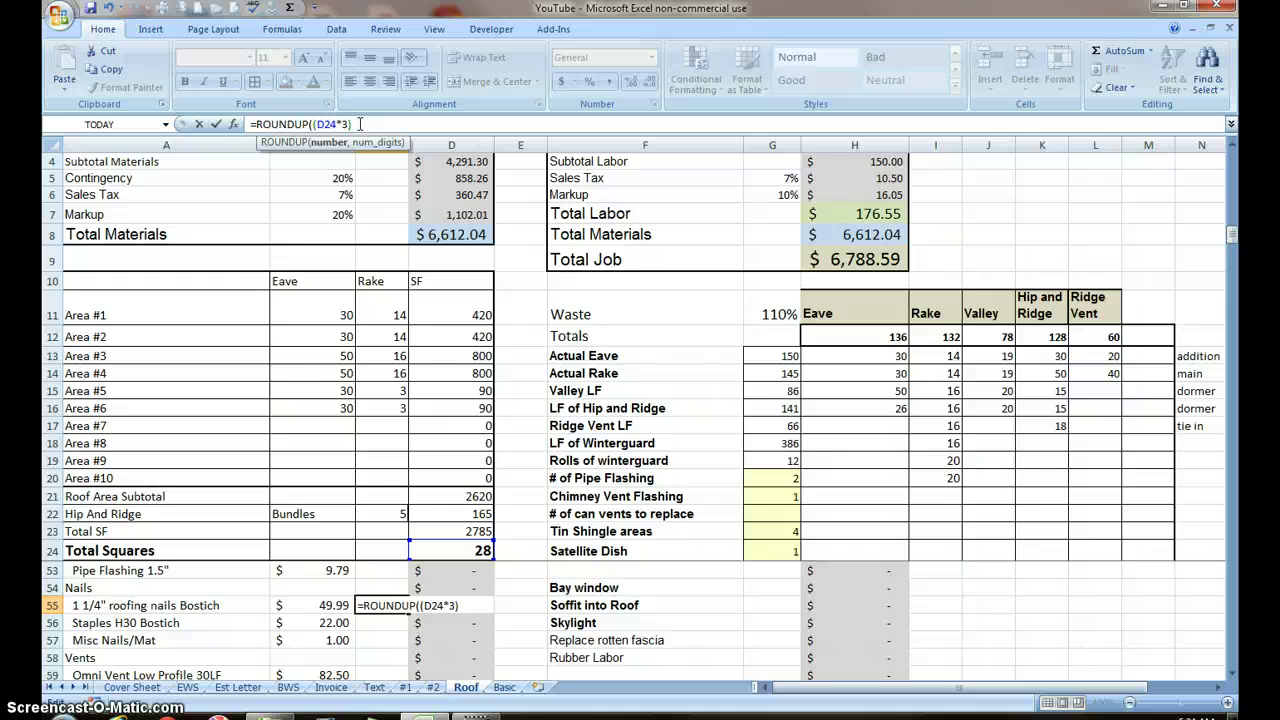
pyautogui.write('/60')
pyautogui.write(',')
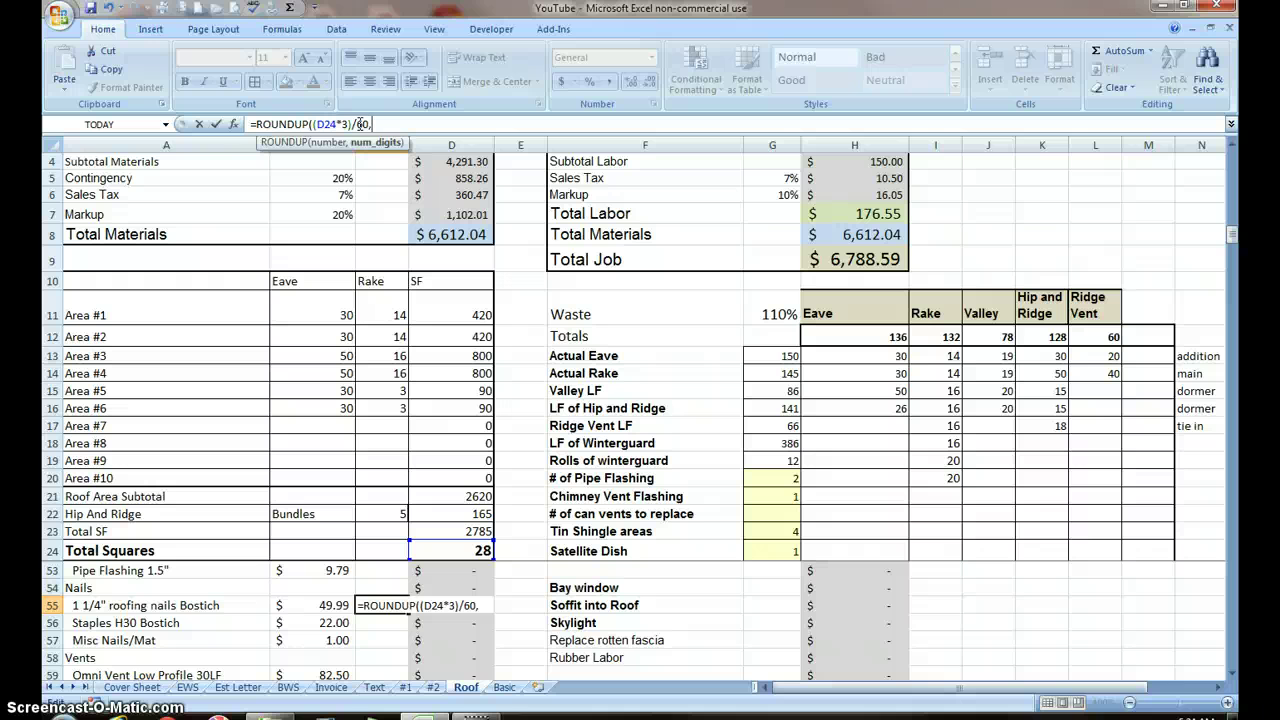
pyautogui.write('0)')
pyautogui.press('Return')
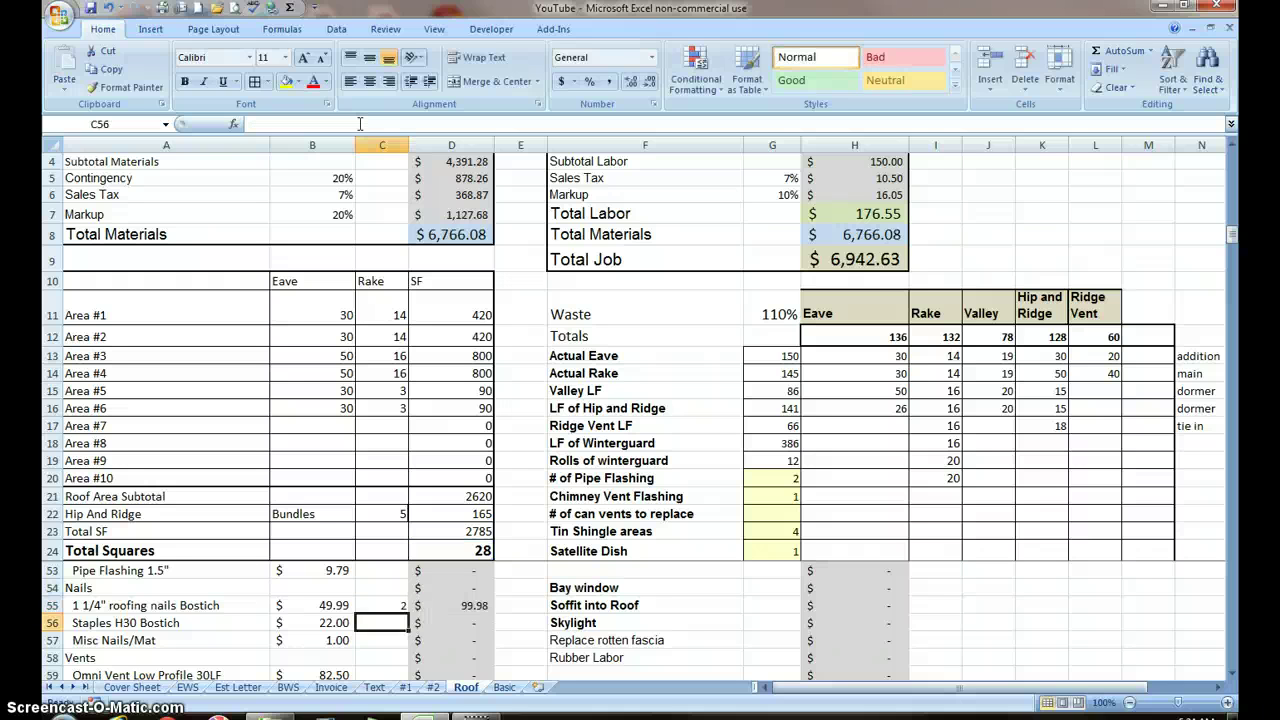
# Set the Staples H30 quantity in C56 to =C55, matching the nails at 2.
pyautogui.write('=')
pyautogui.click(388, 607)
pyautogui.press('Return')
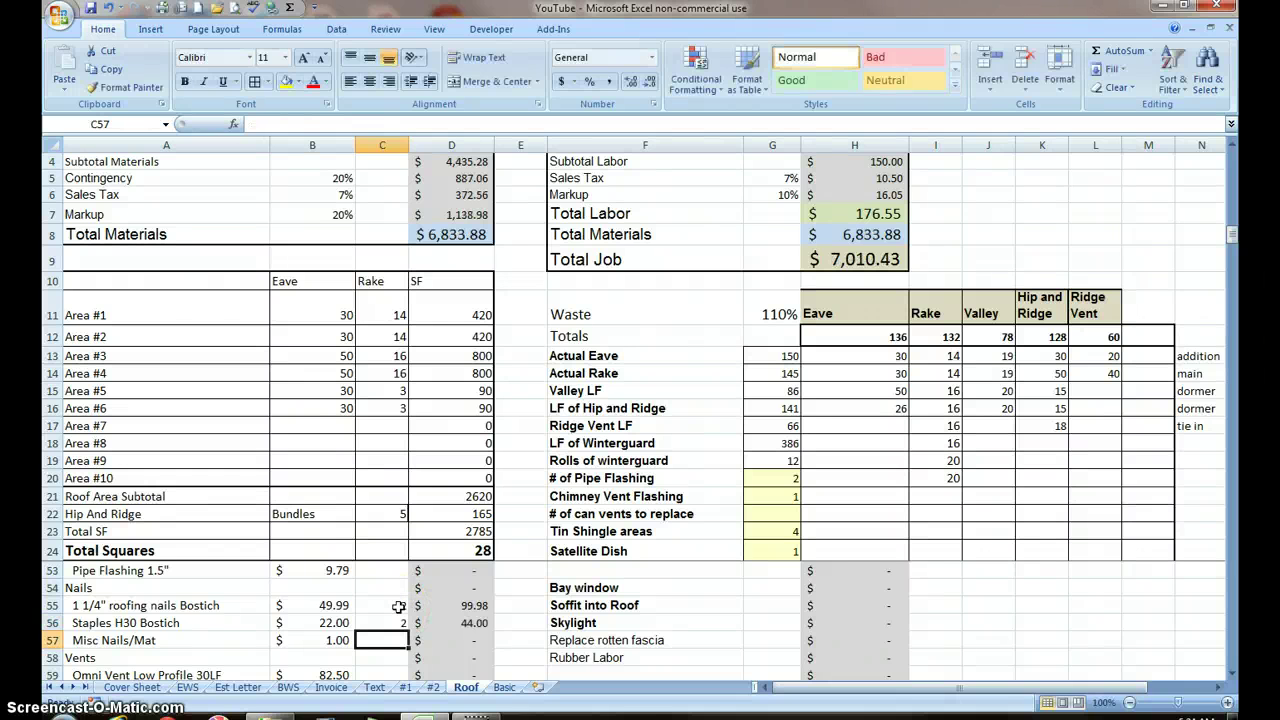
# Set the Misc Nails/Mat quantity in C57 to =D24, showing 28 at $28.00.
pyautogui.click(392, 640)
pyautogui.click(366, 650)
pyautogui.write('=')
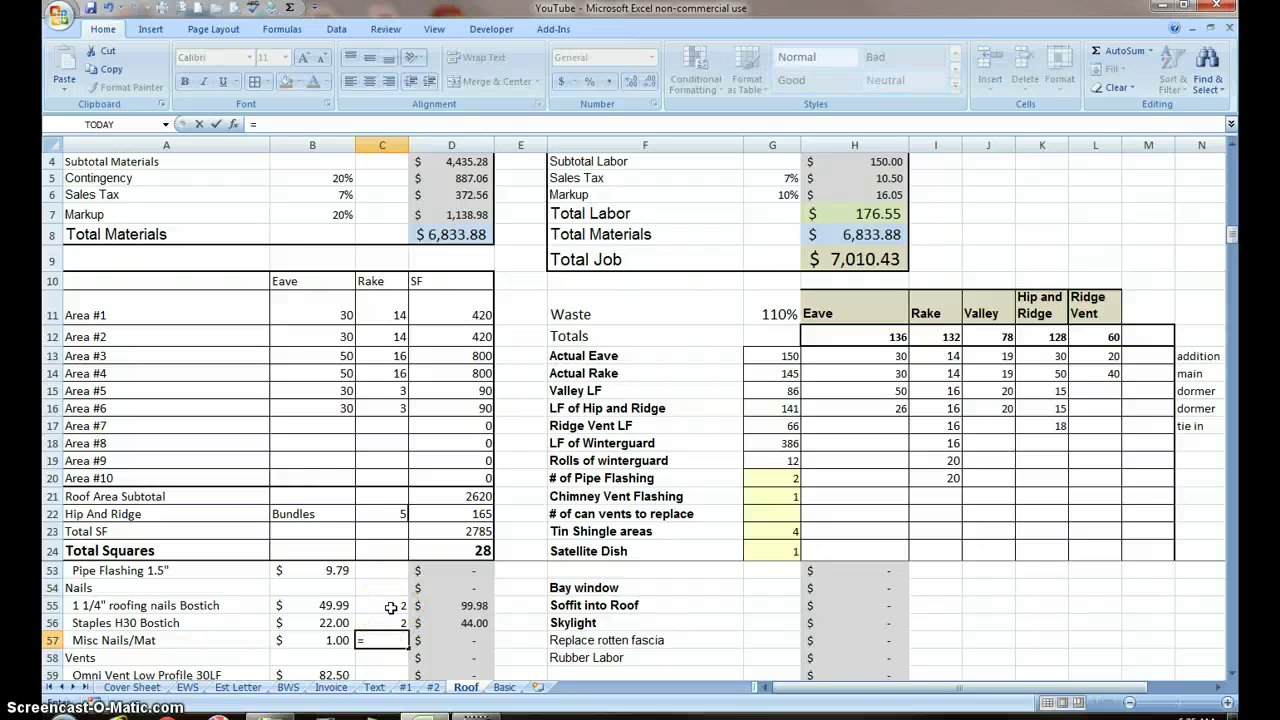
pyautogui.click(459, 546)
pyautogui.press('Return')
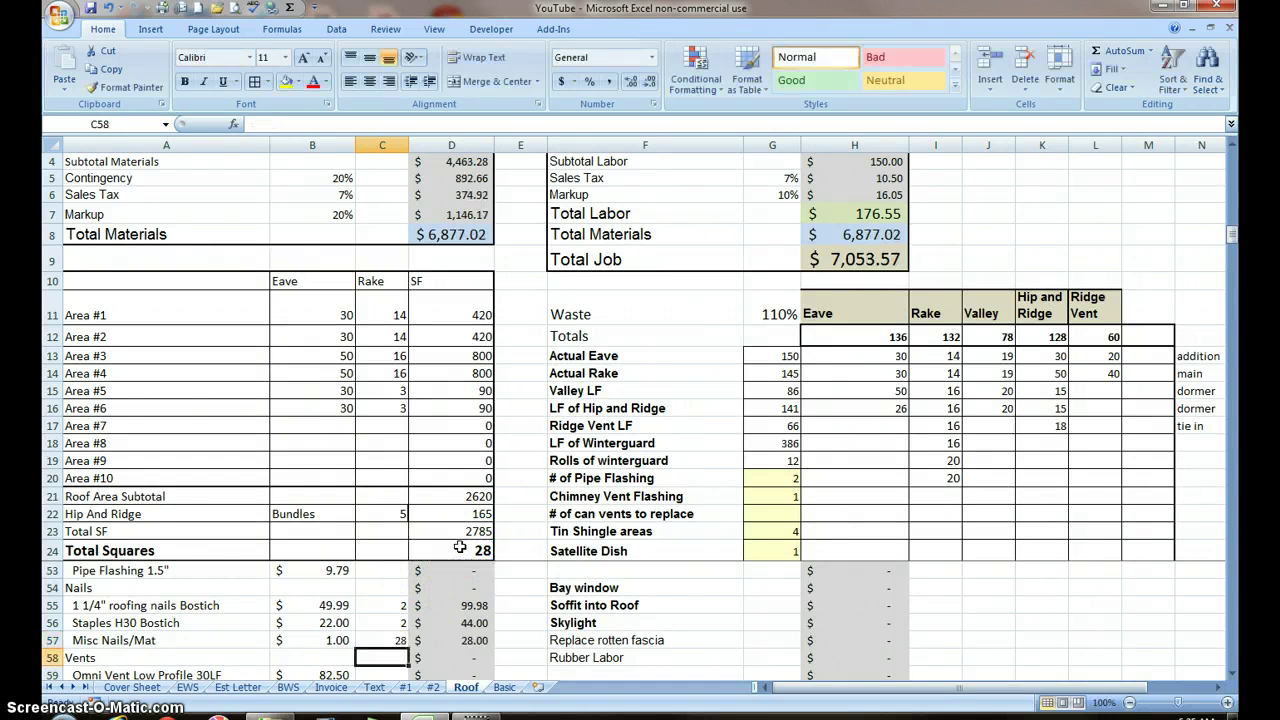
# Enter a ROUNDUP of lf_ridgevent/30 in C59 for the Omni Vent, giving 3 at $247.50.
pyautogui.scroll(-2, 349, 622)
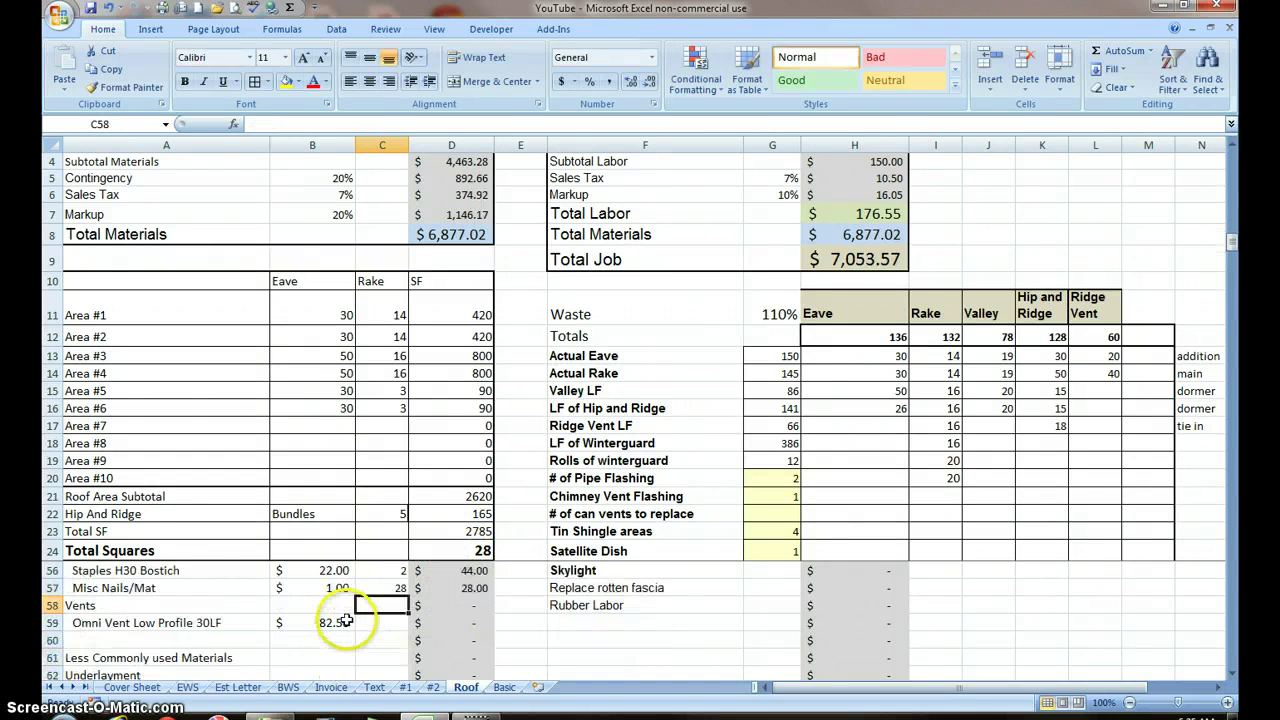
pyautogui.scroll(1, 349, 622)
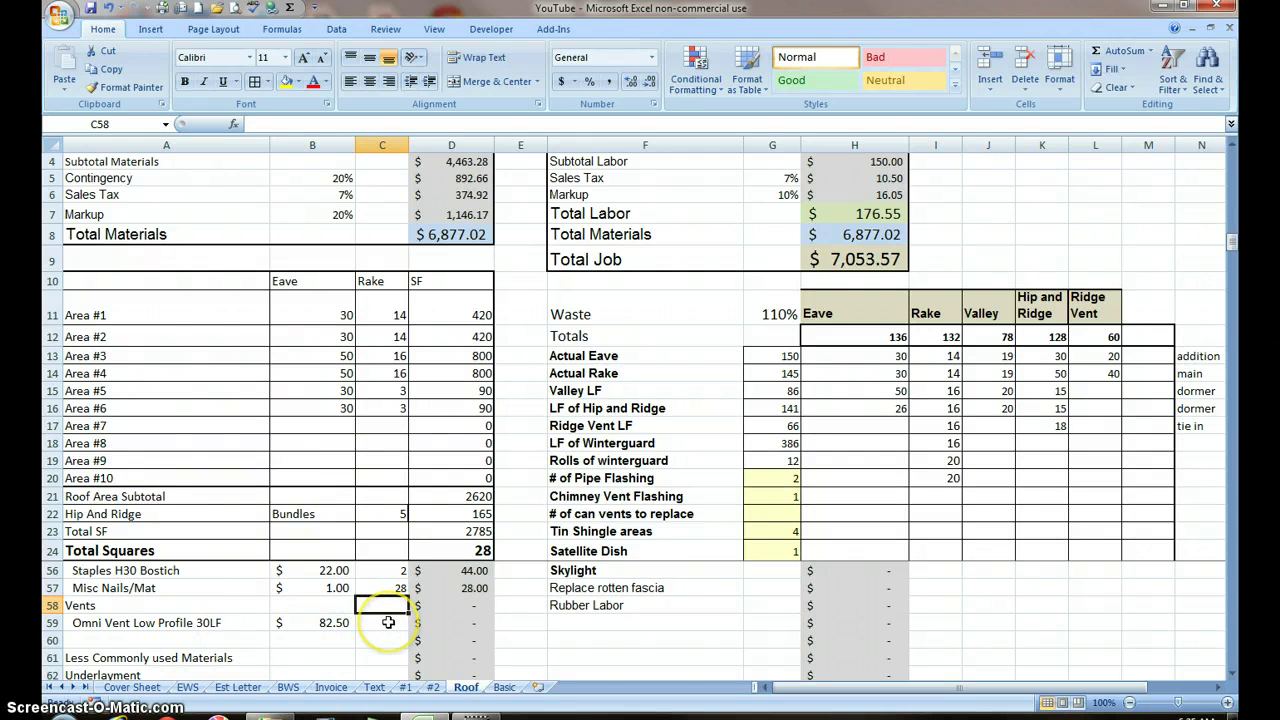
pyautogui.click(388, 622)
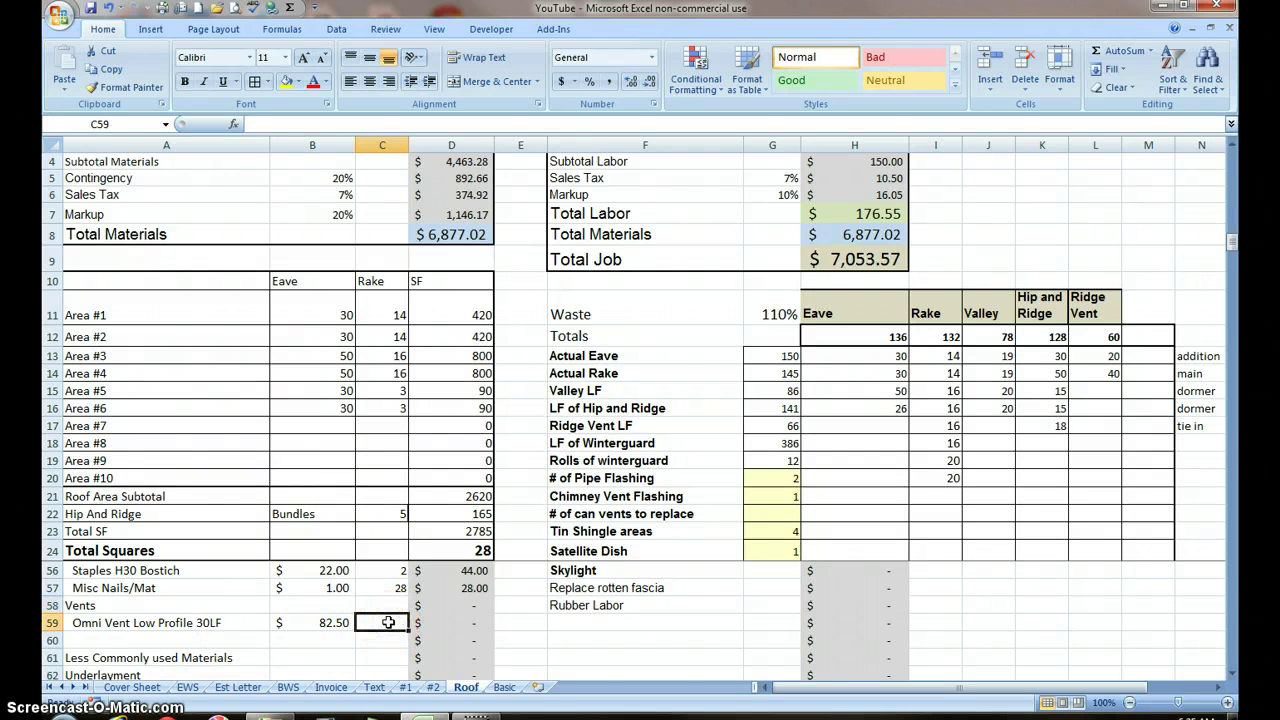
pyautogui.write('=roundu')
pyautogui.press('Tab')
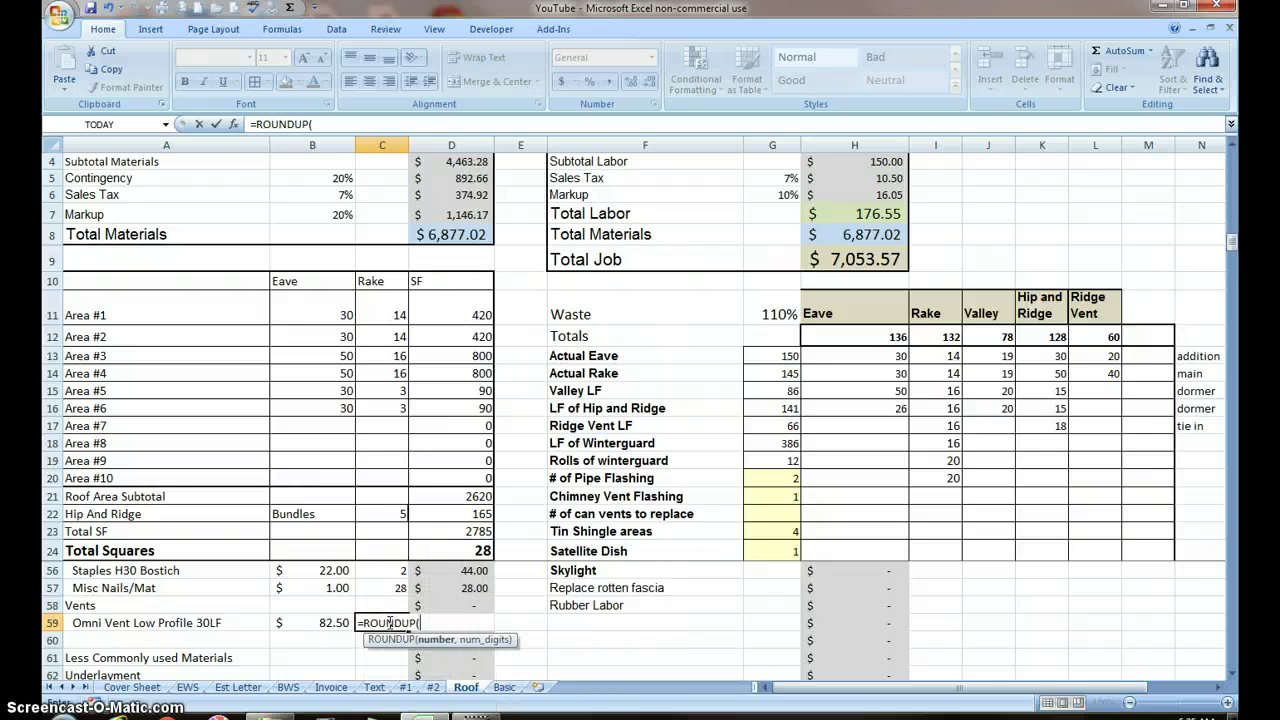
pyautogui.click(769, 426)
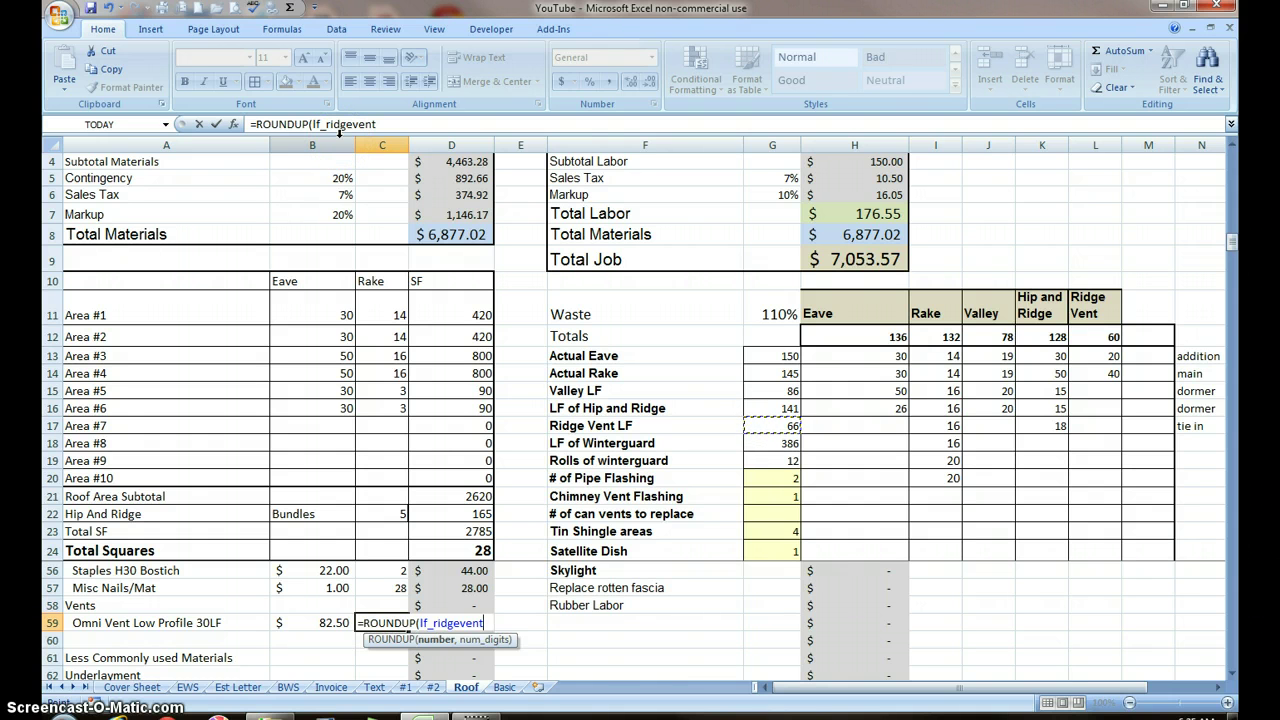
pyautogui.write('/30,0')
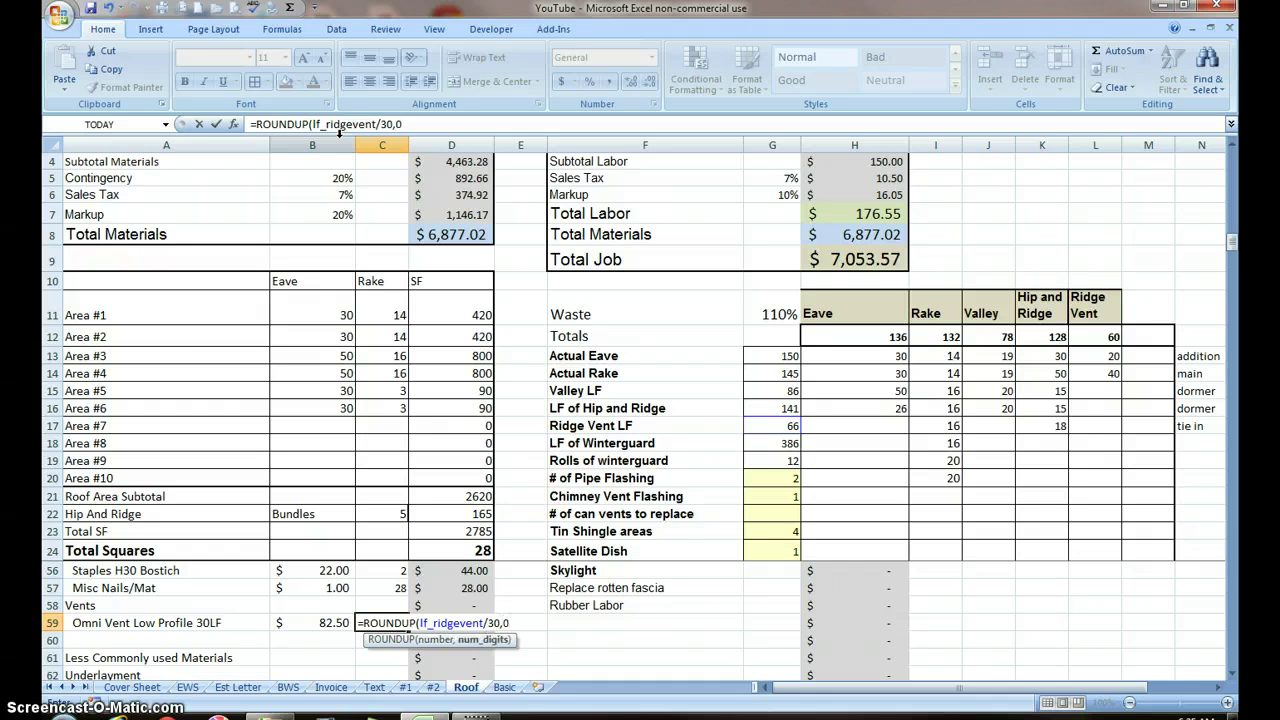
pyautogui.press('Return')
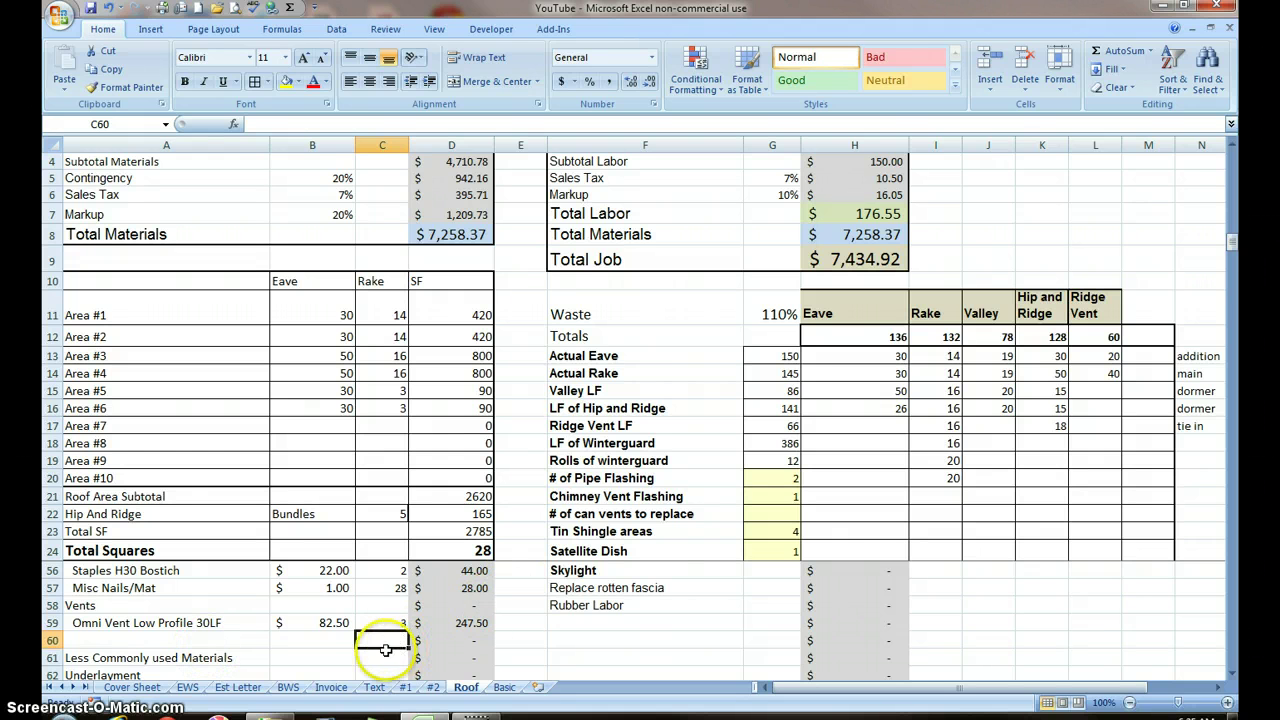
# Enter 75 in G33 as the 4/12 1 Layer tear-off shingles quantity.
pyautogui.scroll(-1, 375, 645)
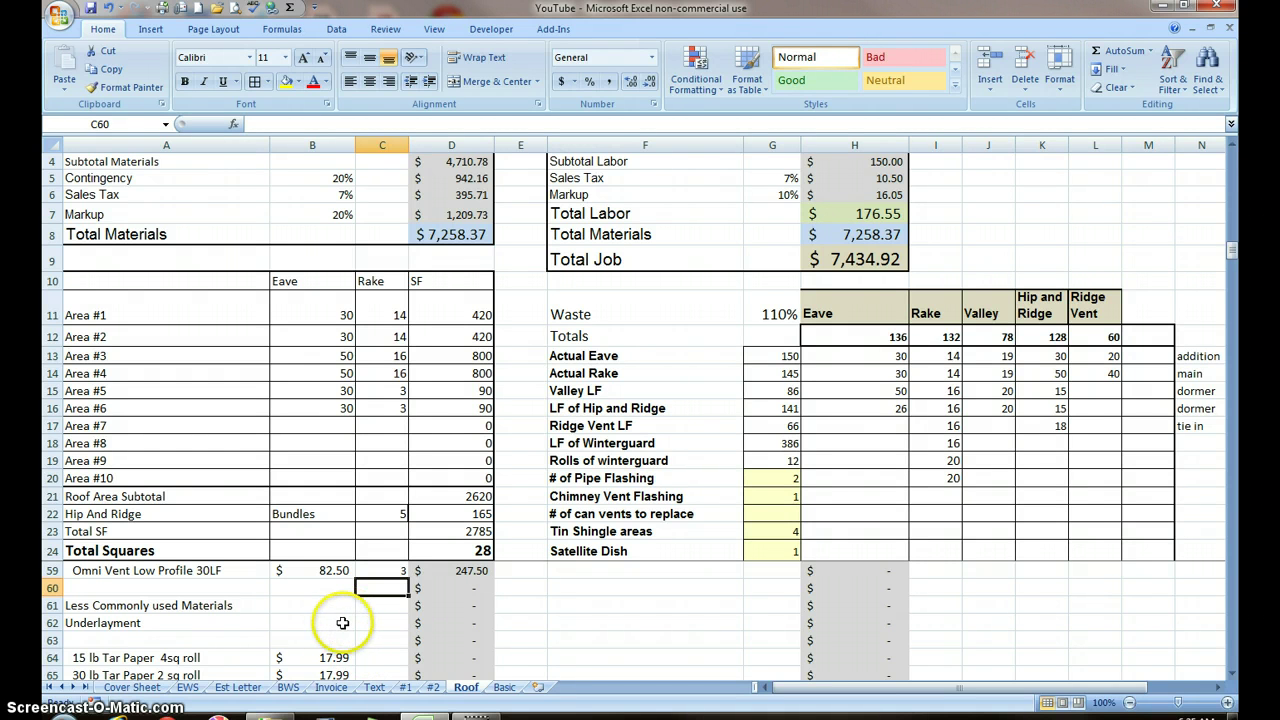
pyautogui.scroll(-3, 334, 615)
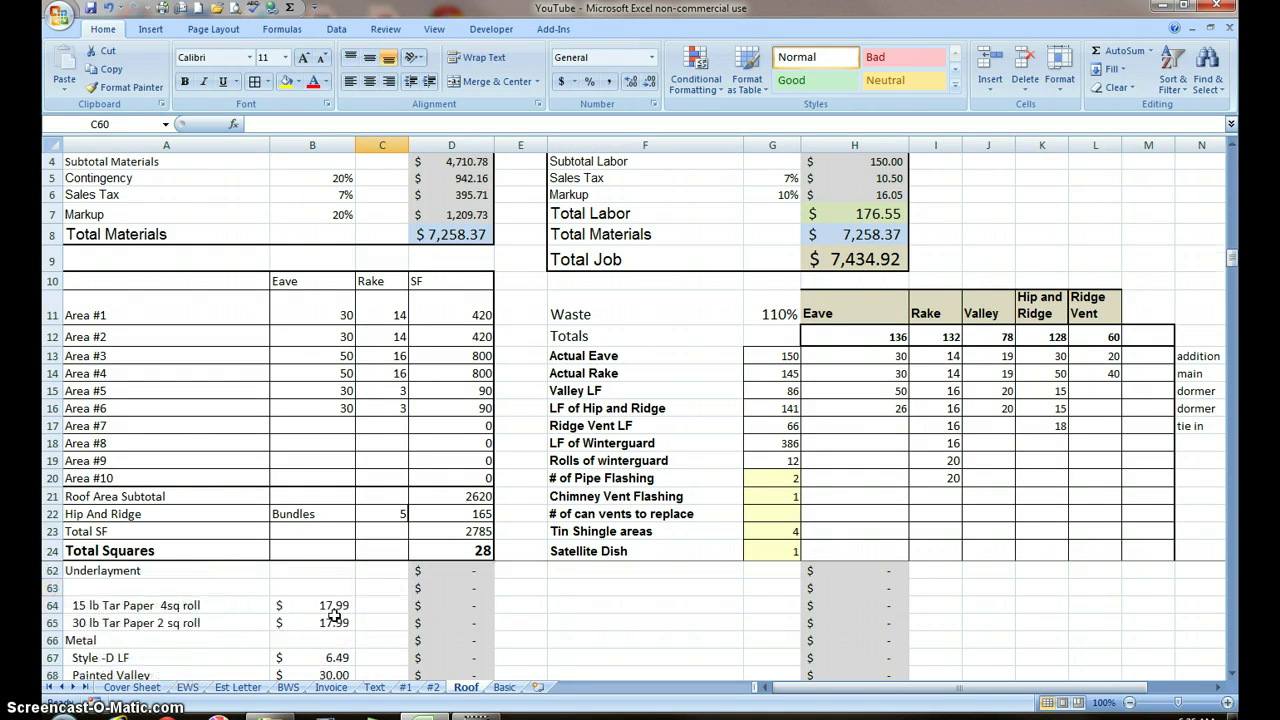
pyautogui.scroll(3, 338, 609)
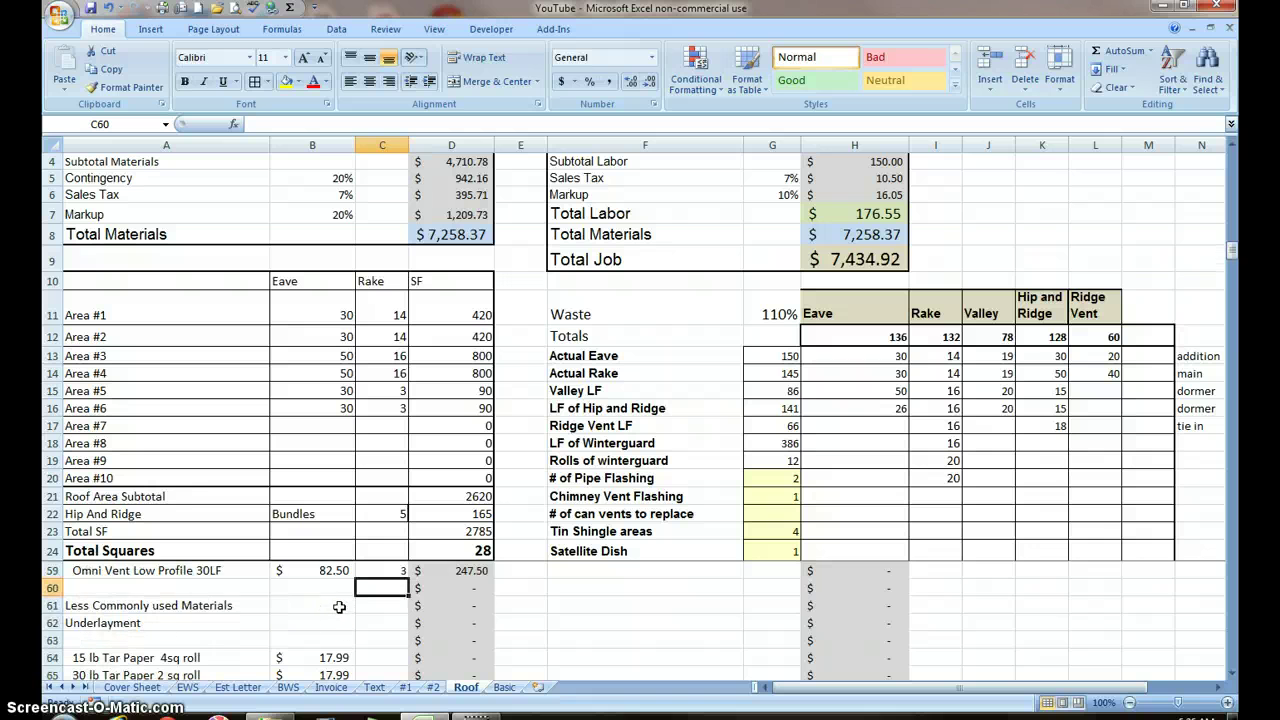
pyautogui.scroll(-2, 291, 614)
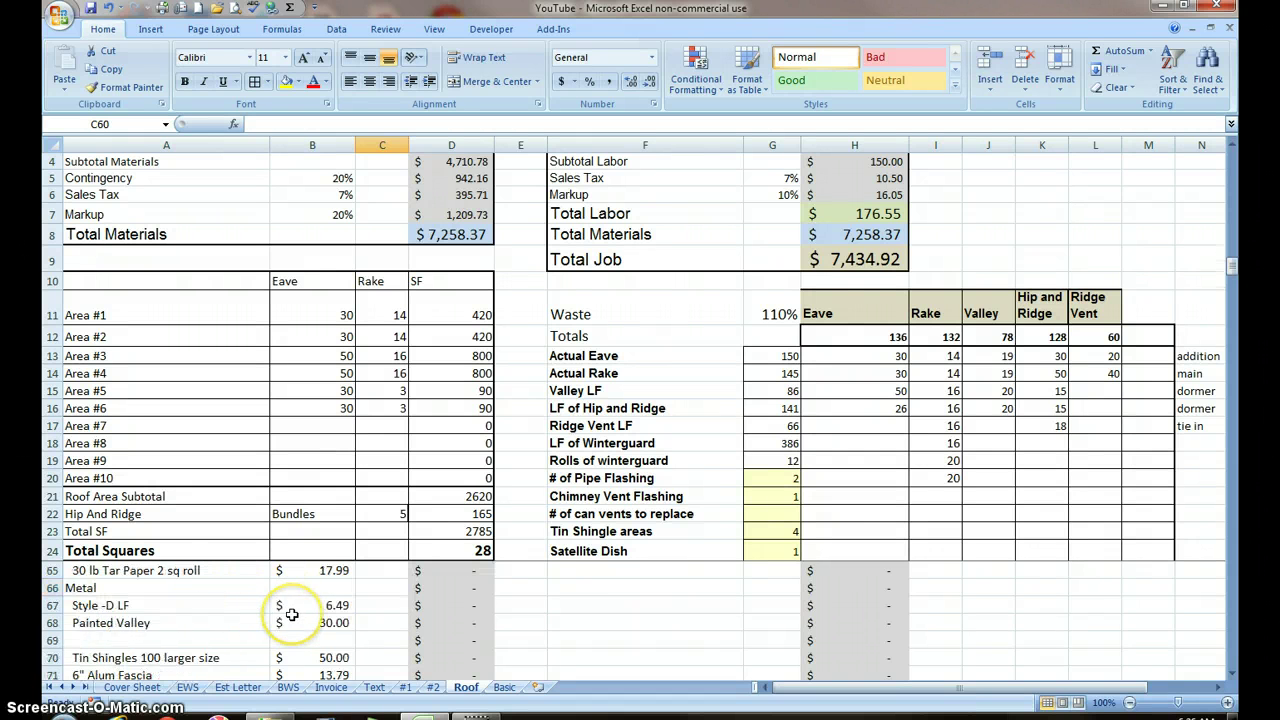
pyautogui.scroll(-6, 293, 614)
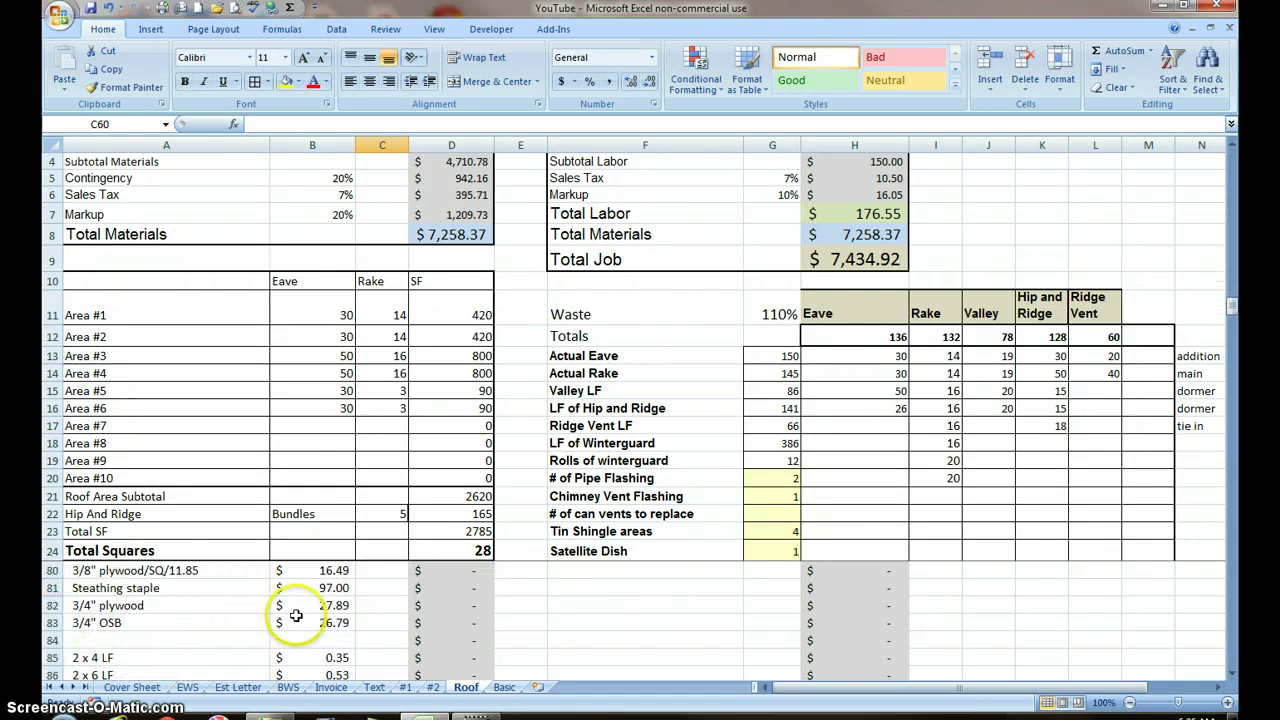
pyautogui.scroll(-2, 296, 615)
pyautogui.scroll(13, 297, 615)
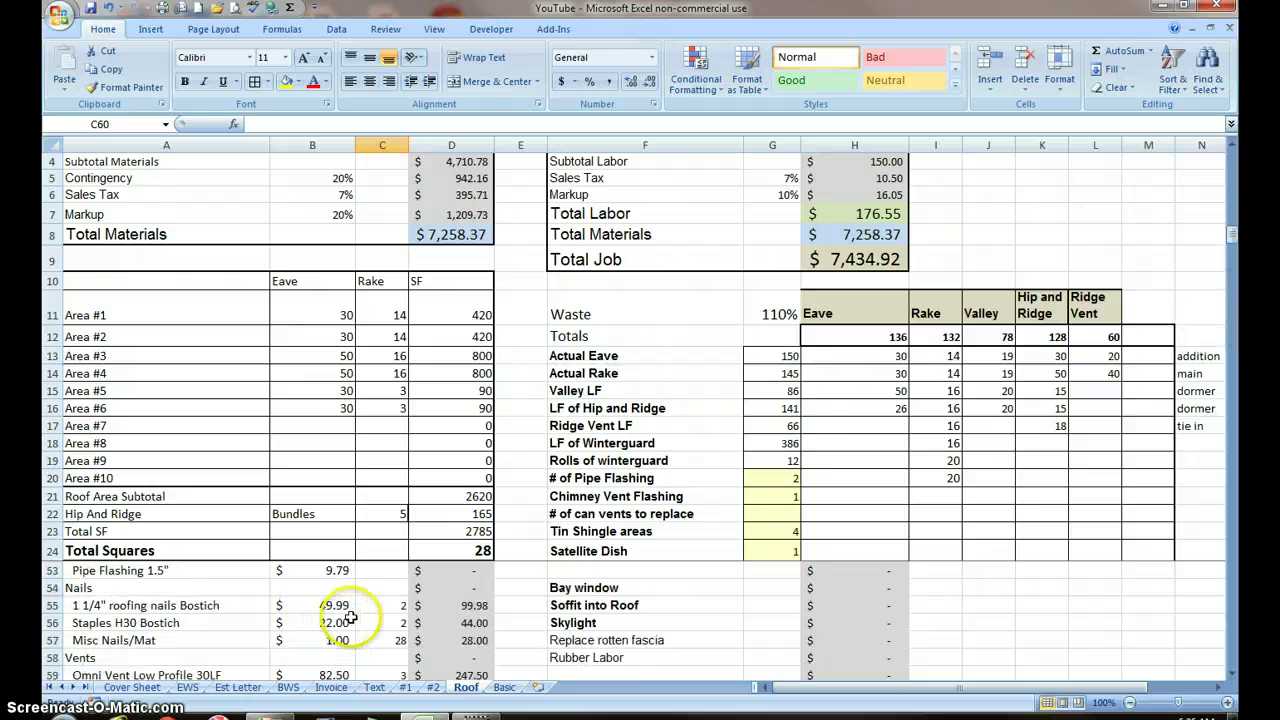
pyautogui.scroll(7, 586, 614)
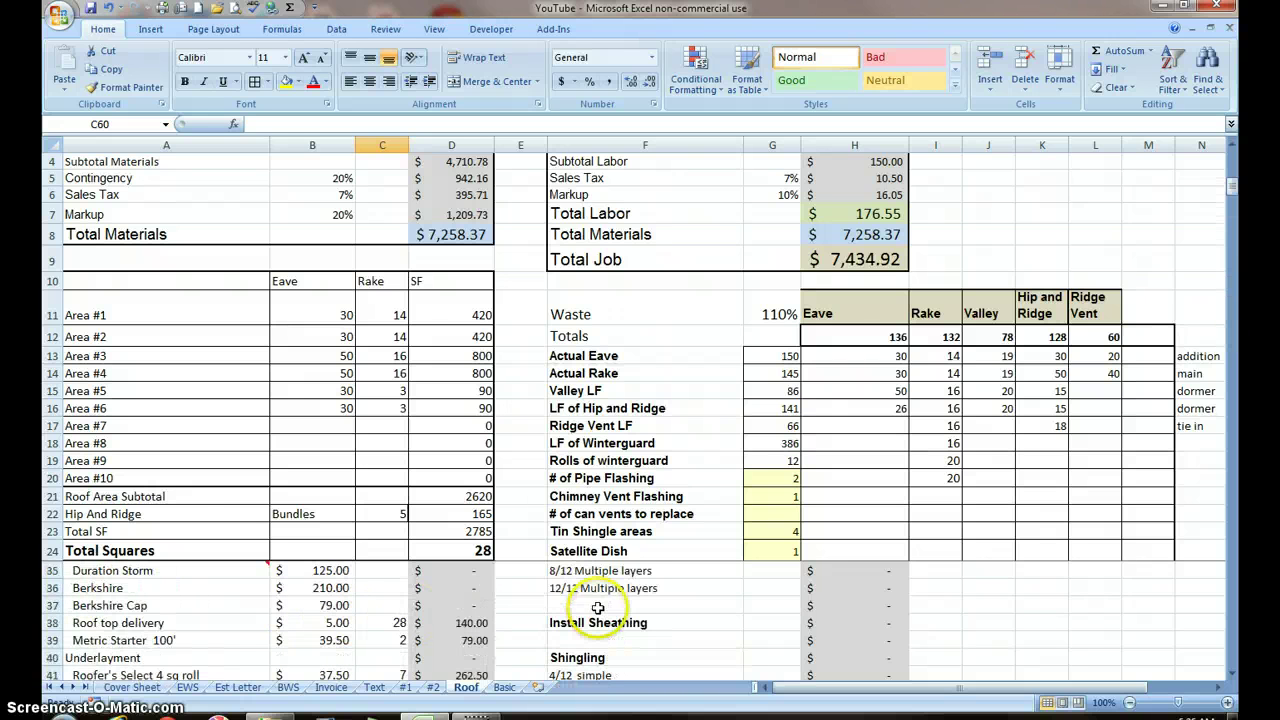
pyautogui.scroll(1, 600, 605)
pyautogui.scroll(-2, 580, 605)
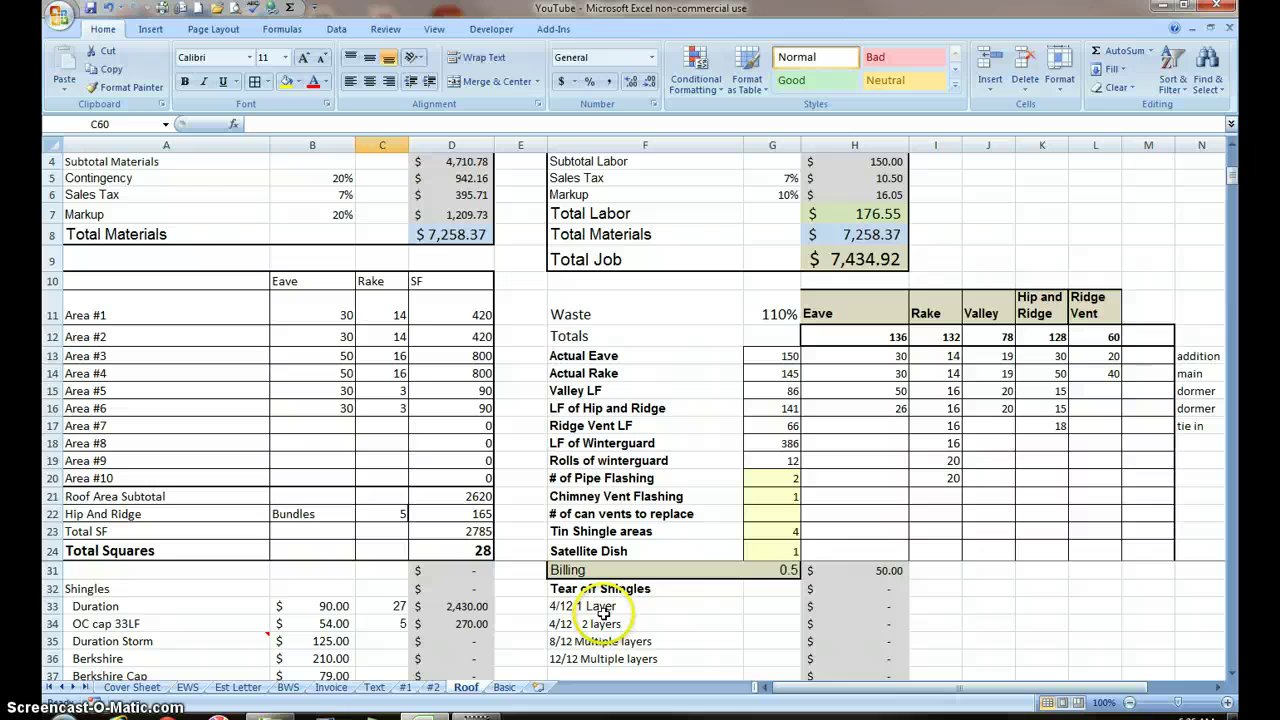
pyautogui.click(764, 607)
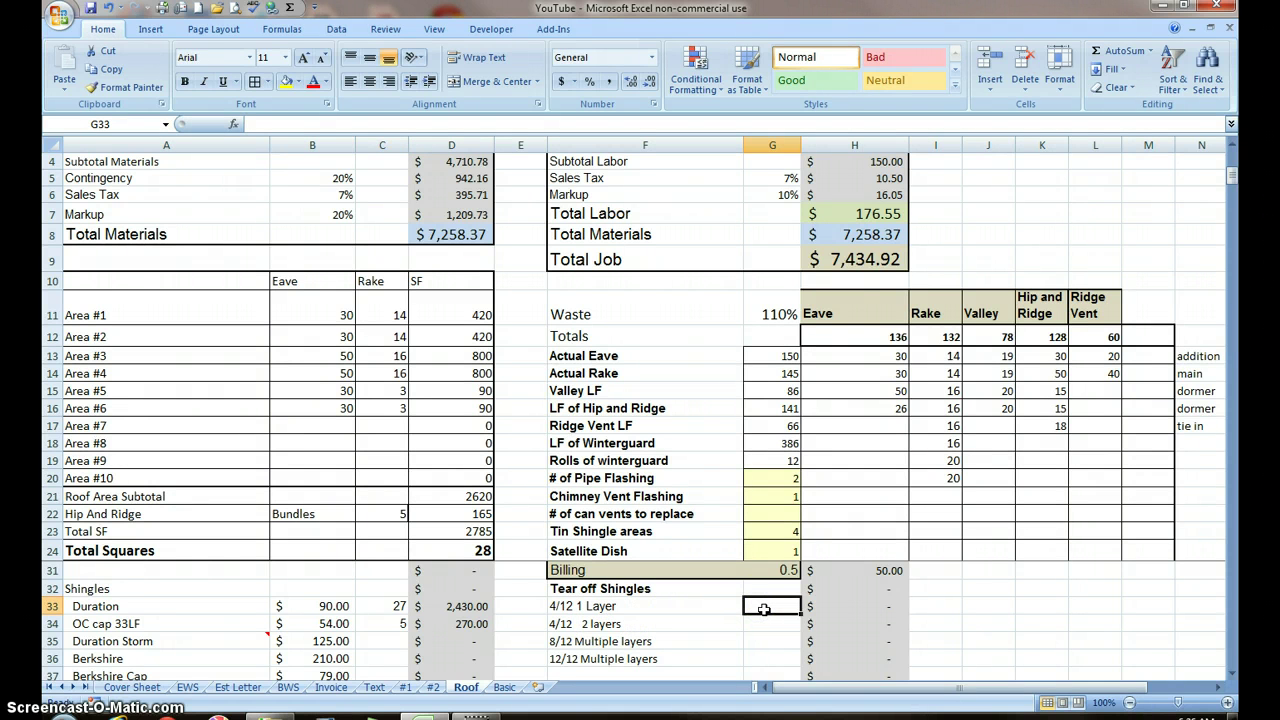
pyautogui.write('75')
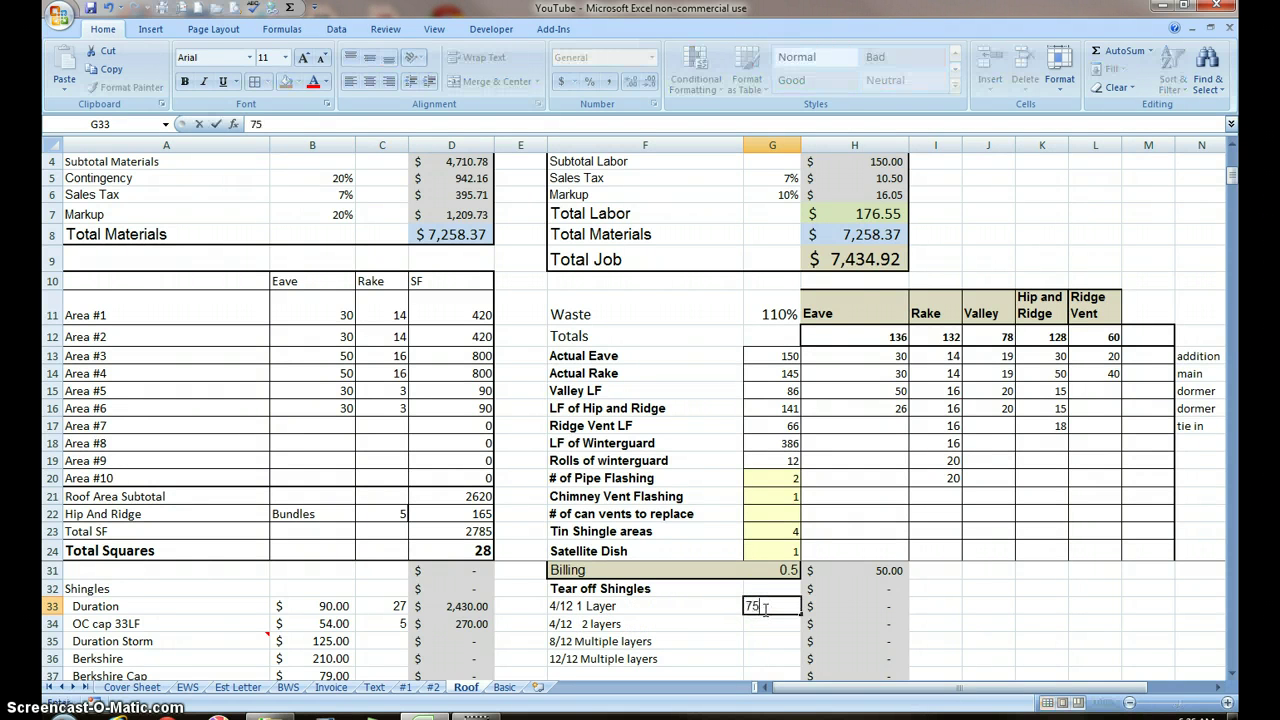